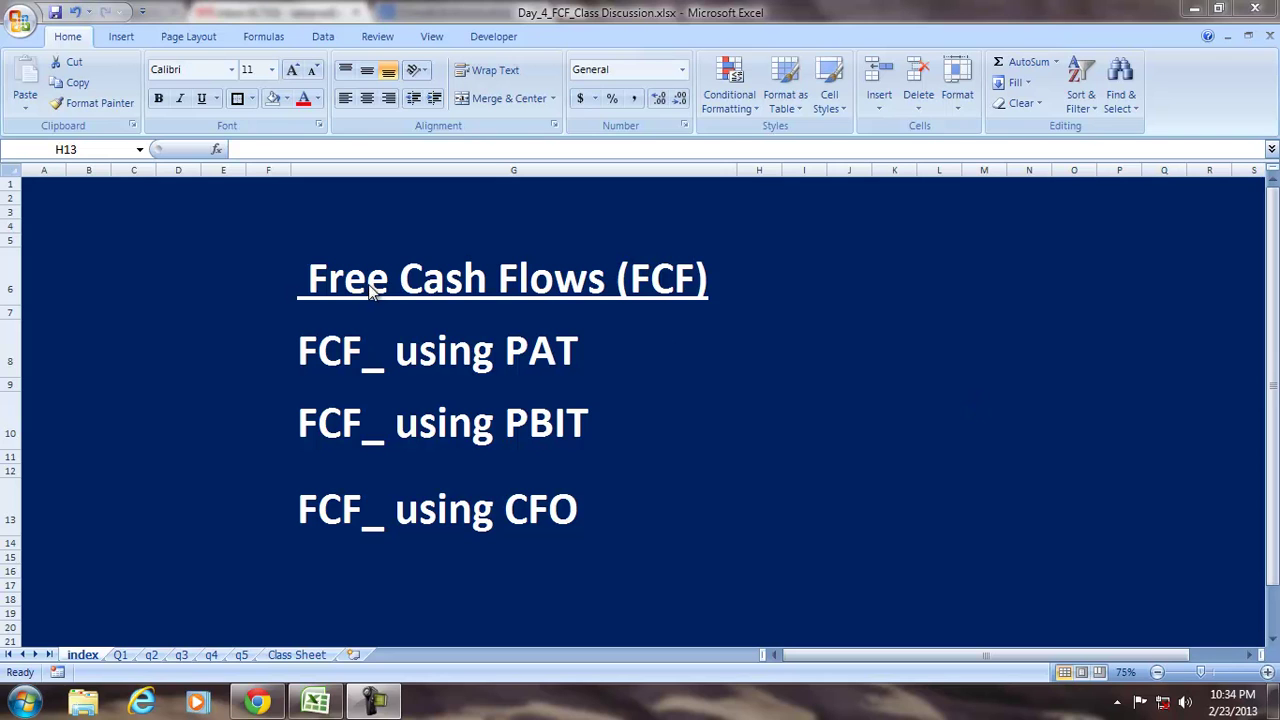
Open the Q1 sheet and review its balance sheet, income statement, CFO and FCFF tables.
{"action": "left_click", "coordinate": [440, 420]}
{"action": "left_click", "coordinate": [438, 520]}
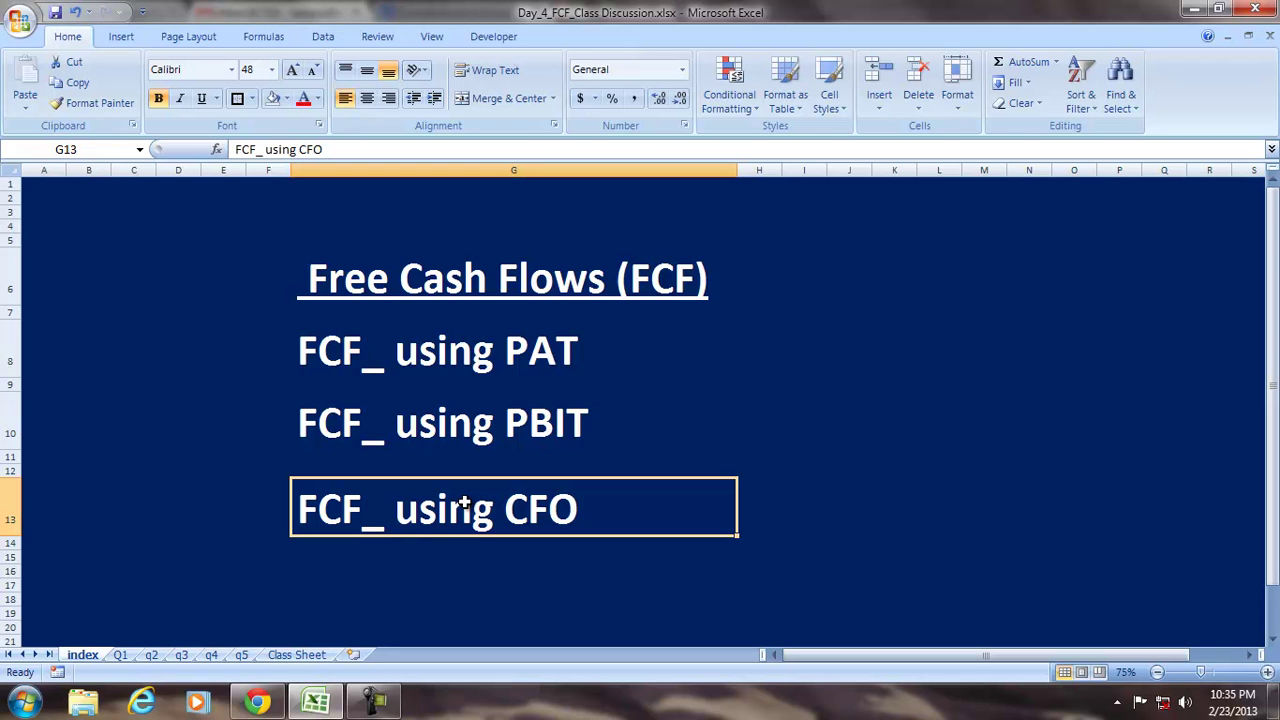
{"action": "left_click", "coordinate": [120, 654]}
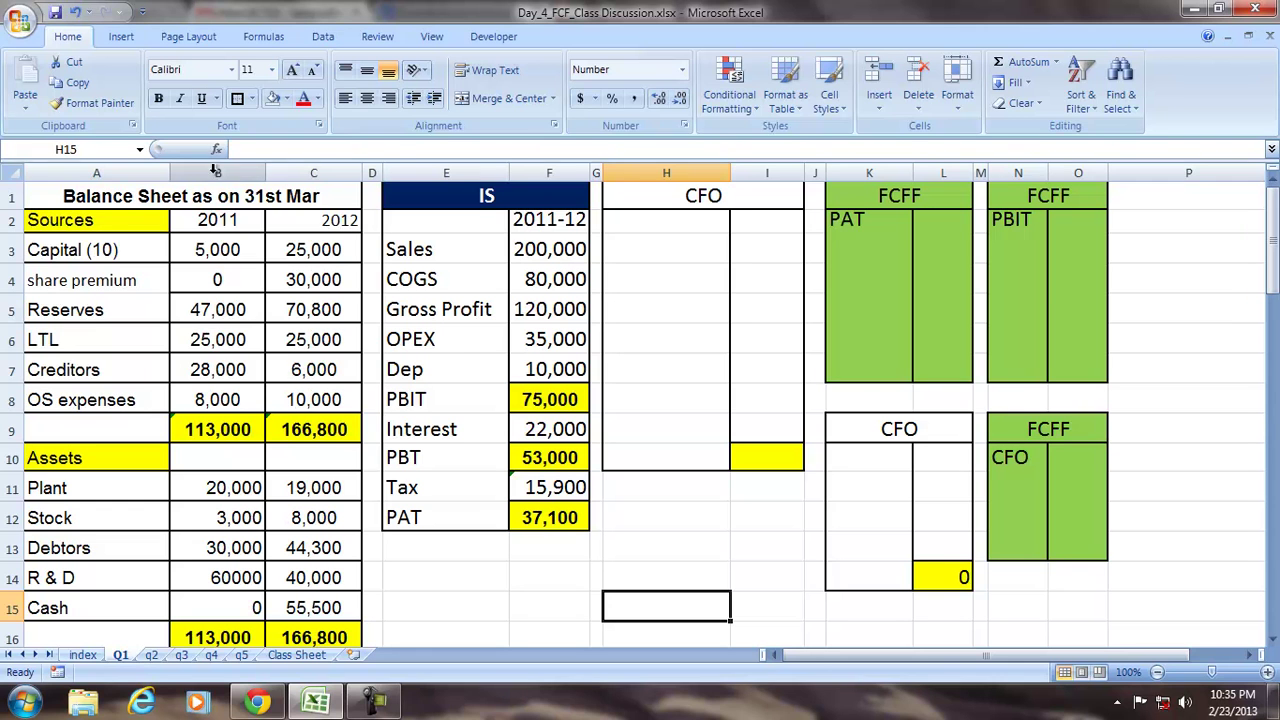
{"action": "left_click_drag", "start_coordinate": [200, 200], "coordinate": [252, 592]}
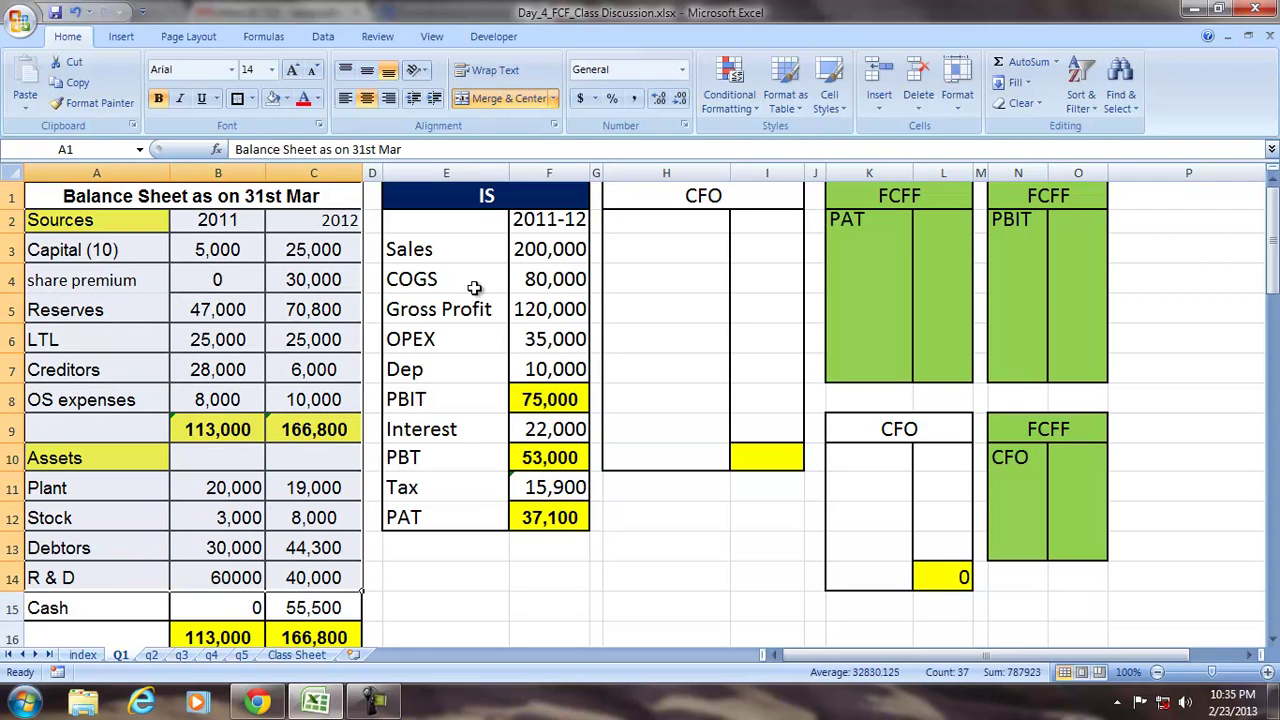
{"action": "left_click", "coordinate": [484, 196]}
{"action": "left_click_drag", "start_coordinate": [484, 196], "coordinate": [510, 517]}
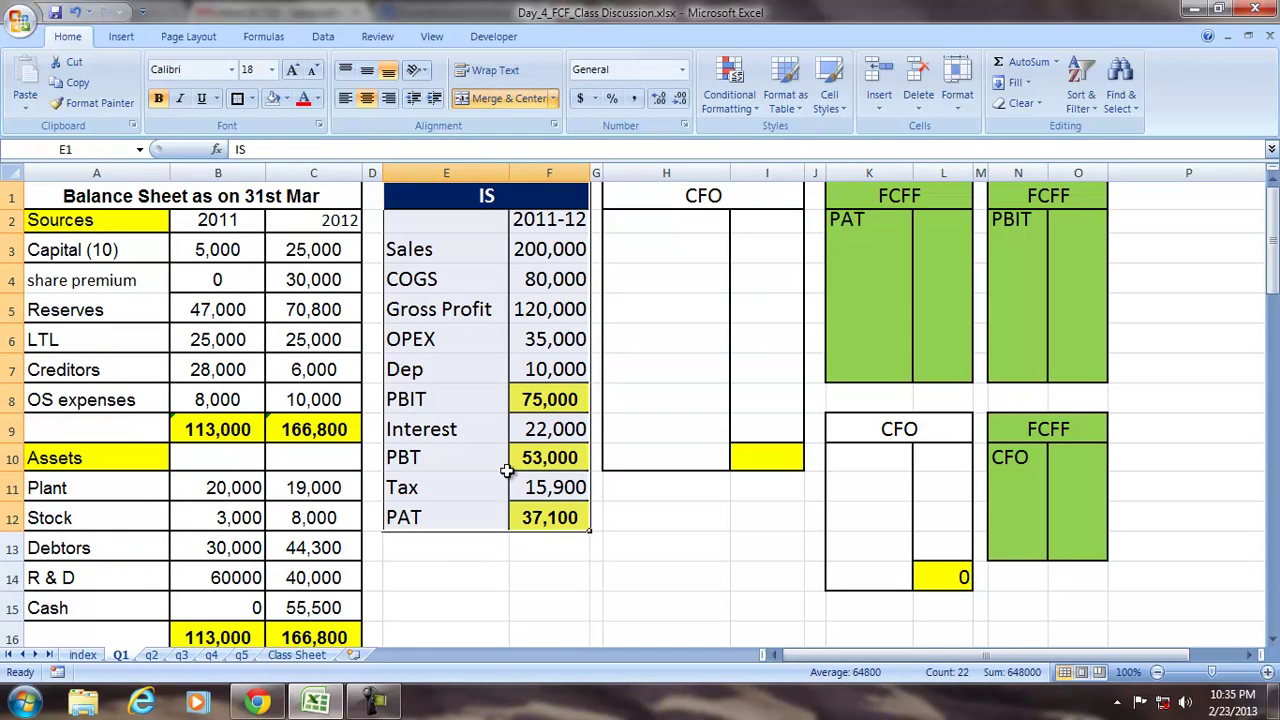
{"action": "left_click_drag", "start_coordinate": [706, 198], "coordinate": [722, 458]}
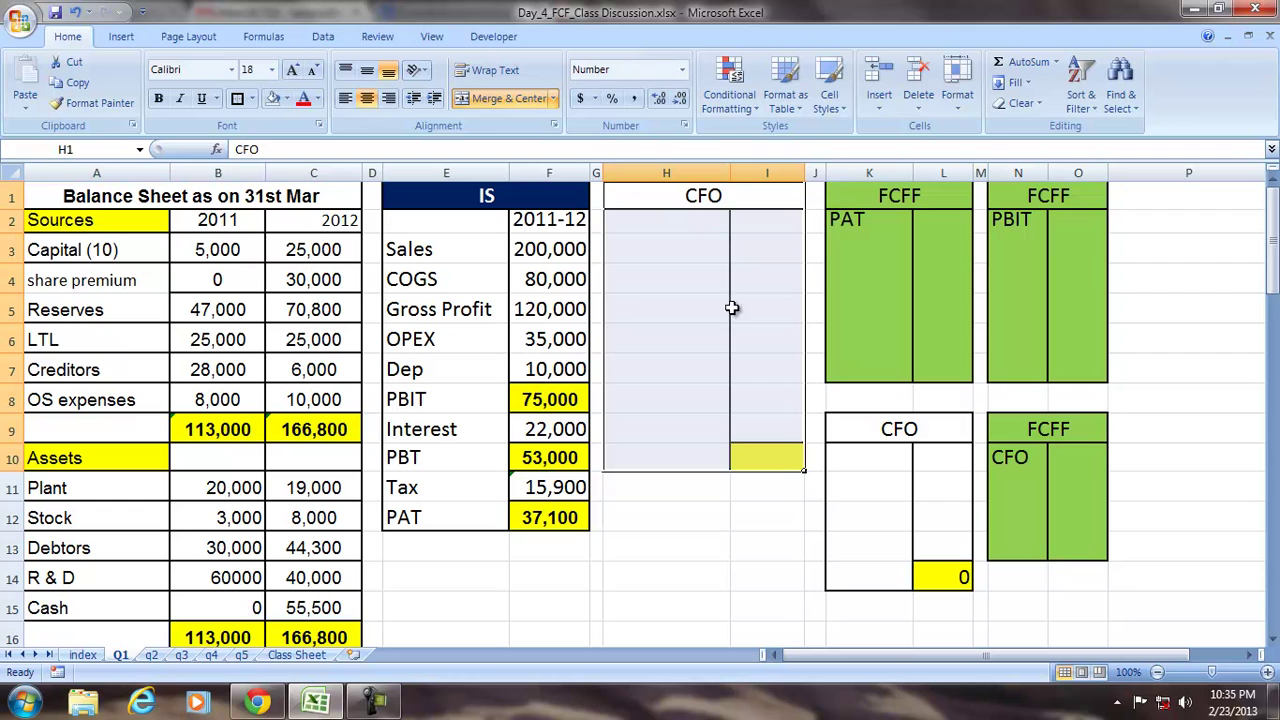
{"action": "left_click", "coordinate": [893, 195]}
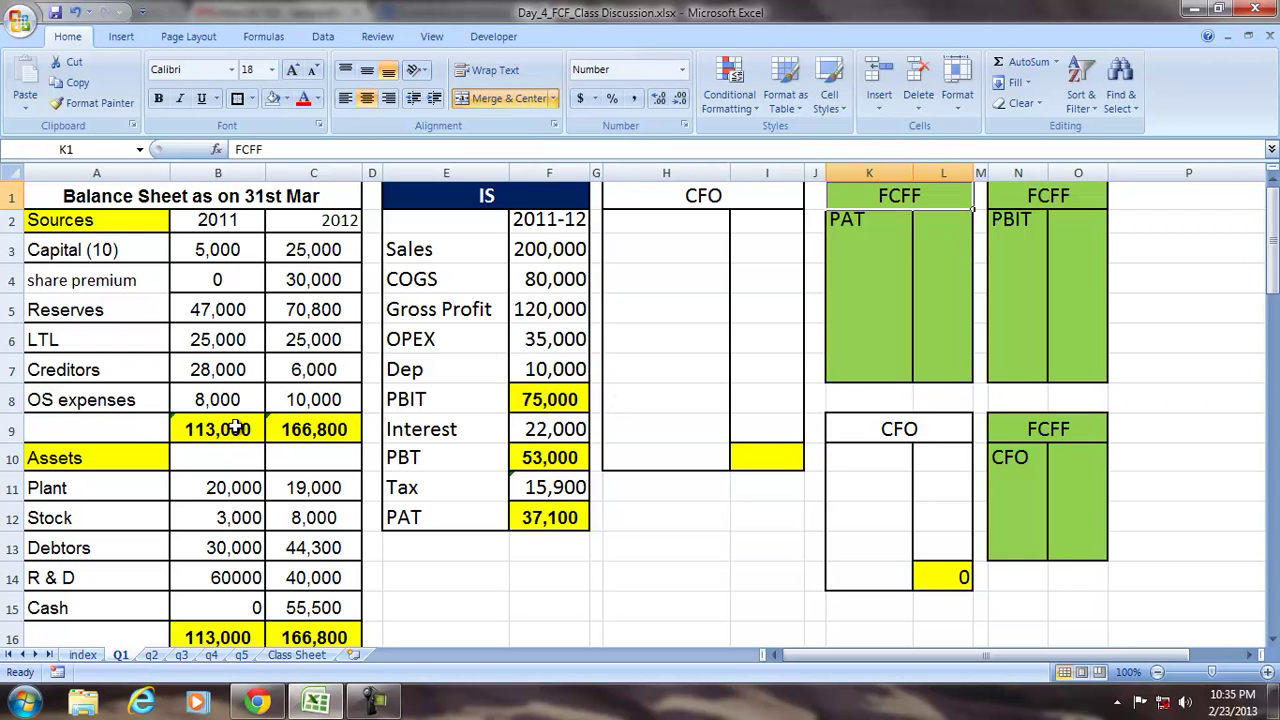
Add a PAT row in H2 of the CFO table and link its amount in I2 to the income statement's PAT (=F12).
{"action": "left_click", "coordinate": [678, 224]}
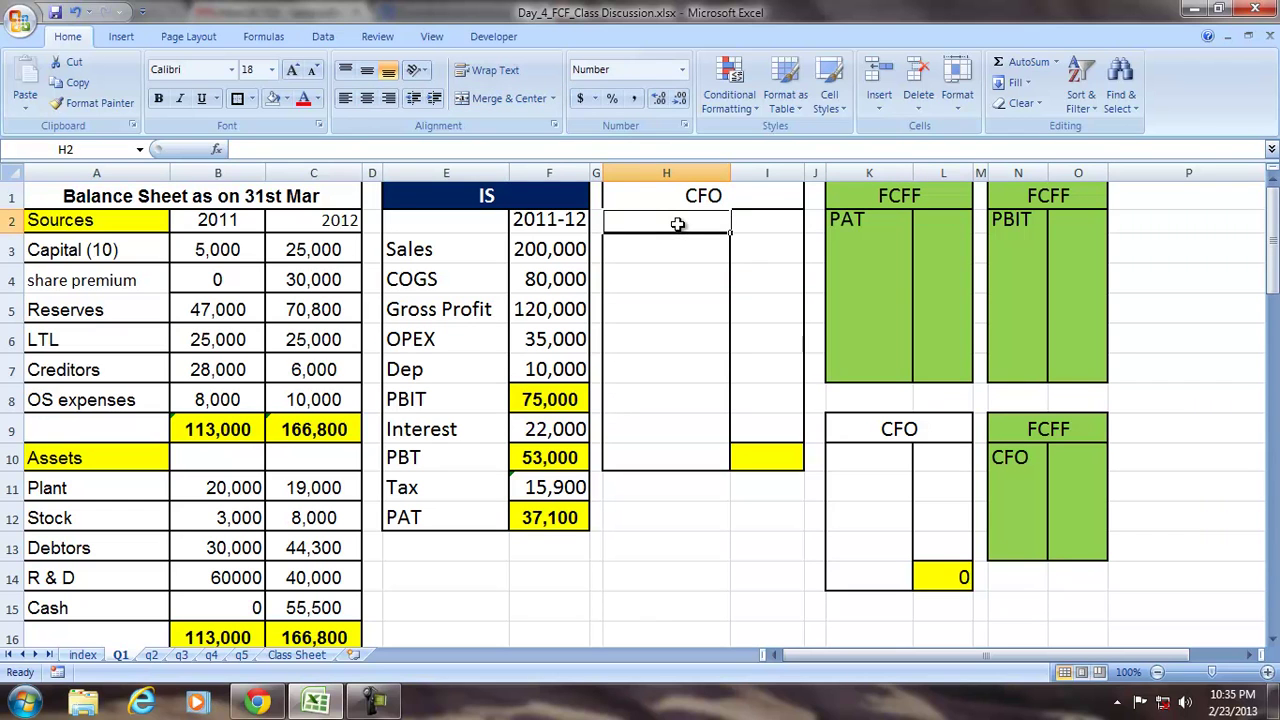
{"action": "type", "text": "PAT"}
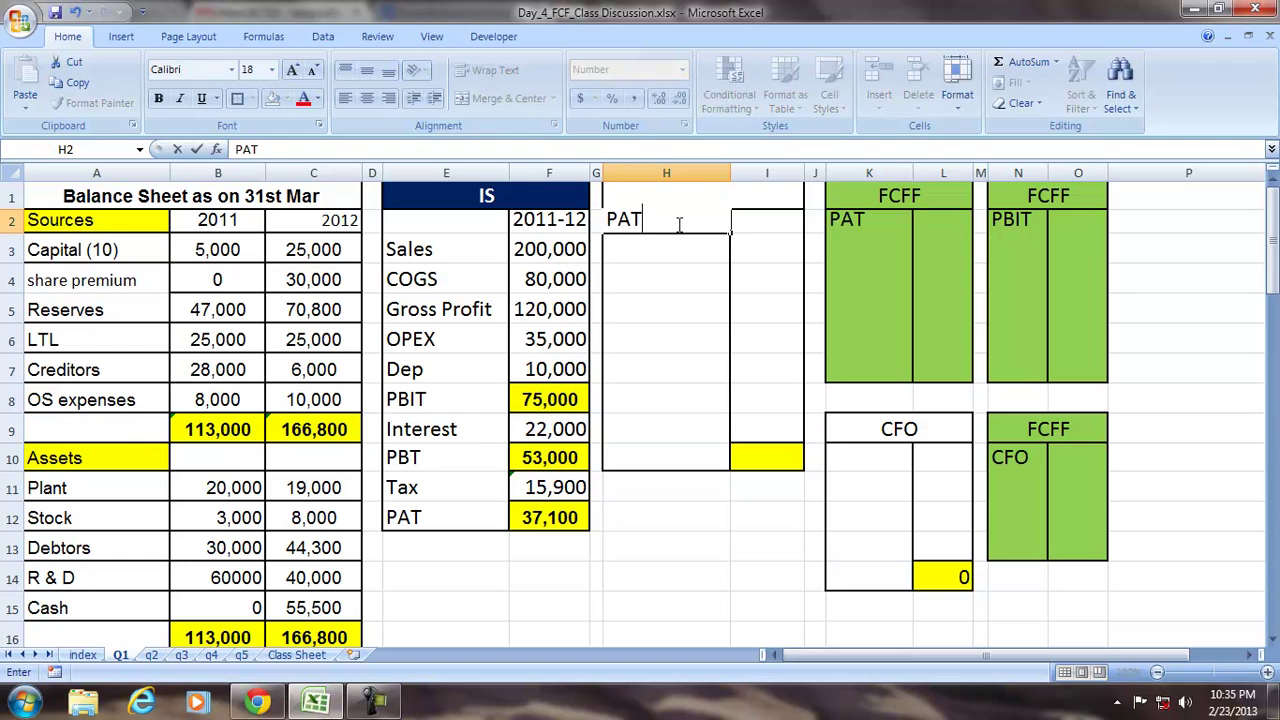
{"action": "key", "text": "Tab"}
{"action": "type", "text": "="}
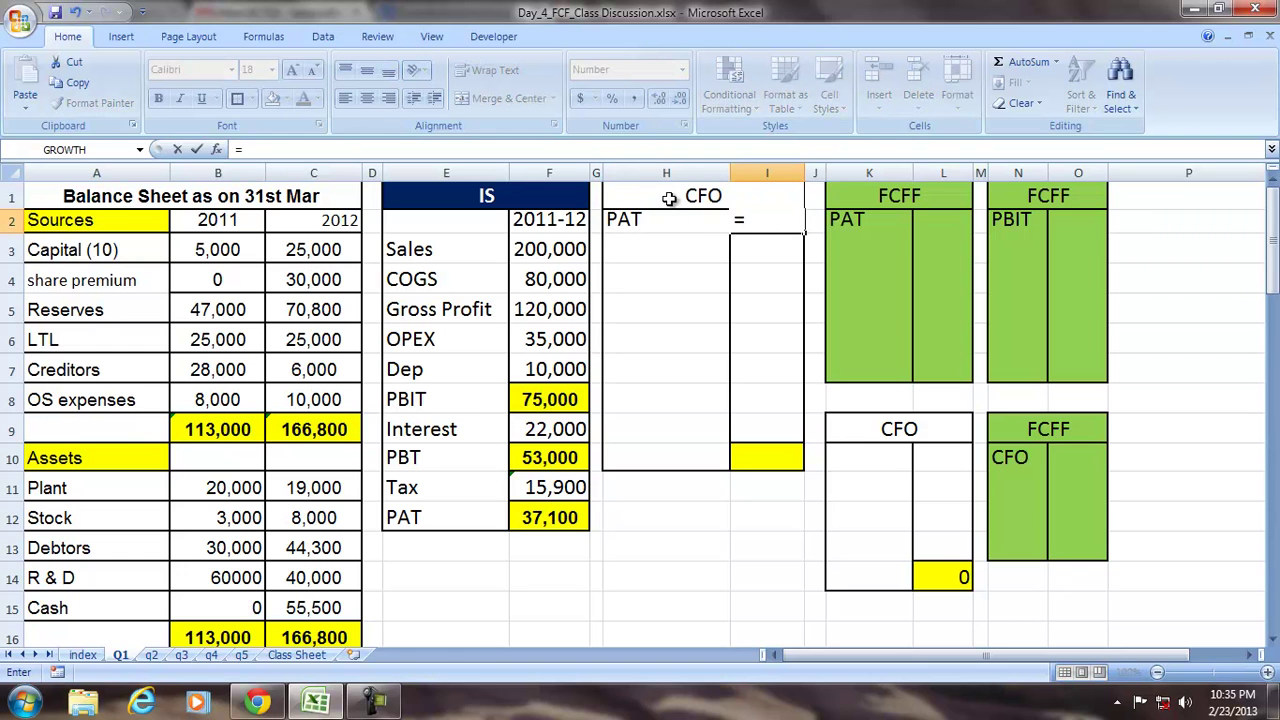
{"action": "left_click", "coordinate": [535, 517]}
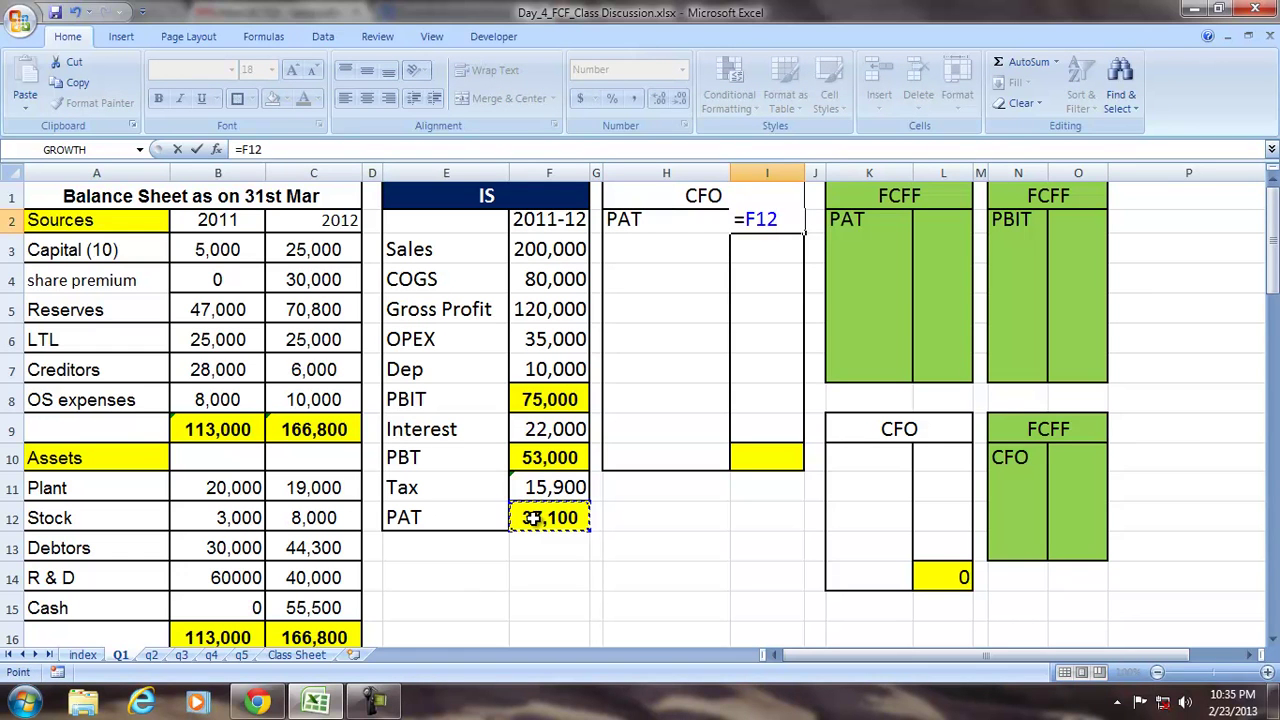
{"action": "key", "text": "Return"}
Add a Depreciation row in H3 and link its amount in I3 to the income statement's Dep figure in F7.
{"action": "key", "text": "Left"}
{"action": "type", "text": "A"}
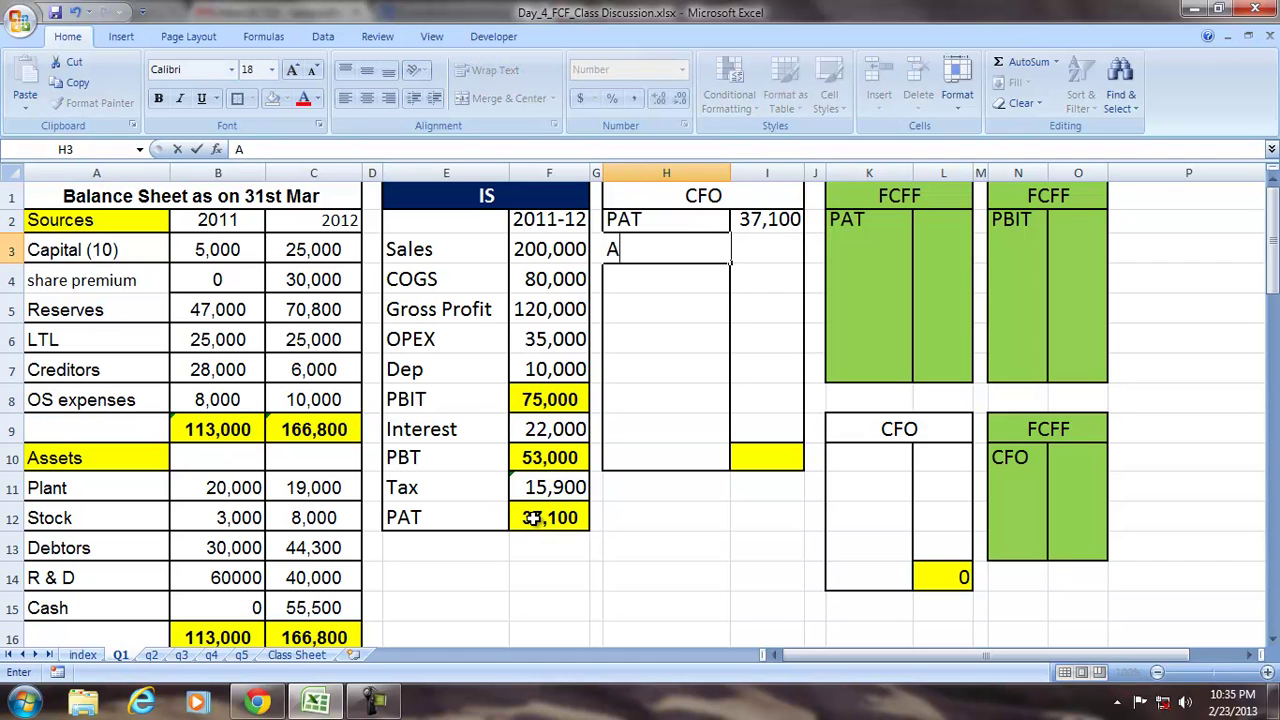
{"action": "type", "text": "Depreciation"}
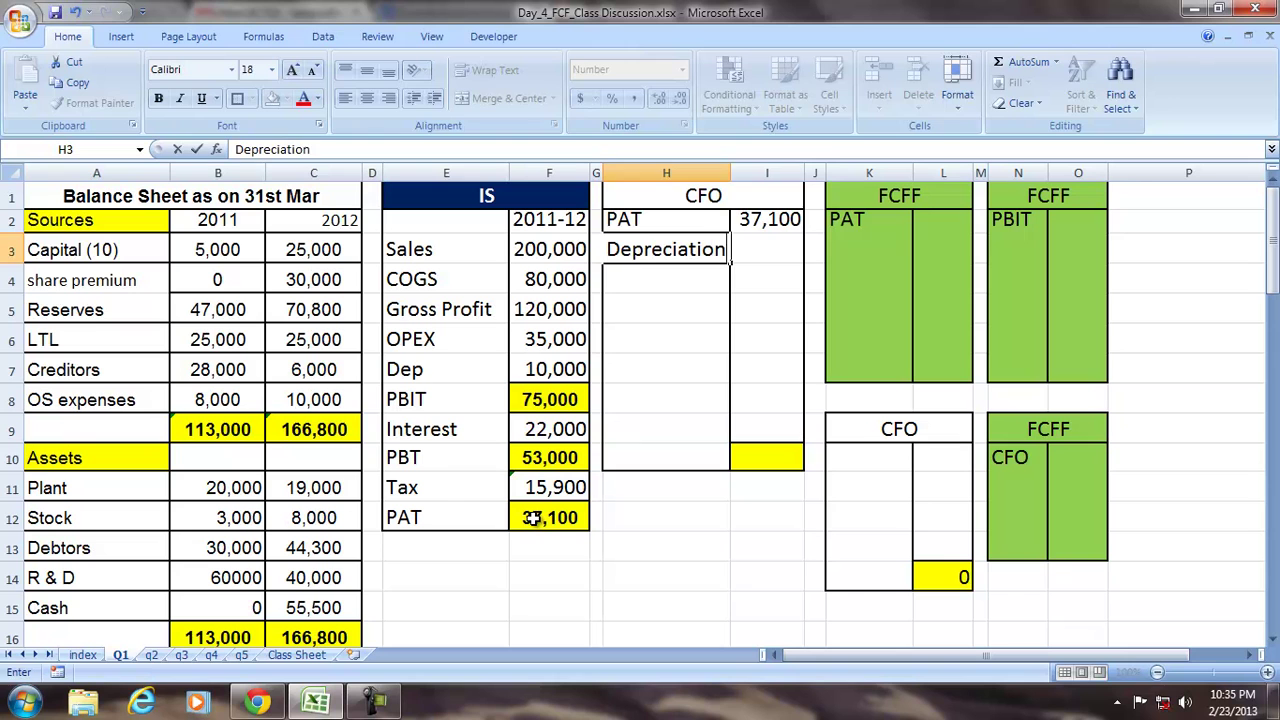
{"action": "key", "text": "Tab"}
{"action": "type", "text": "="}
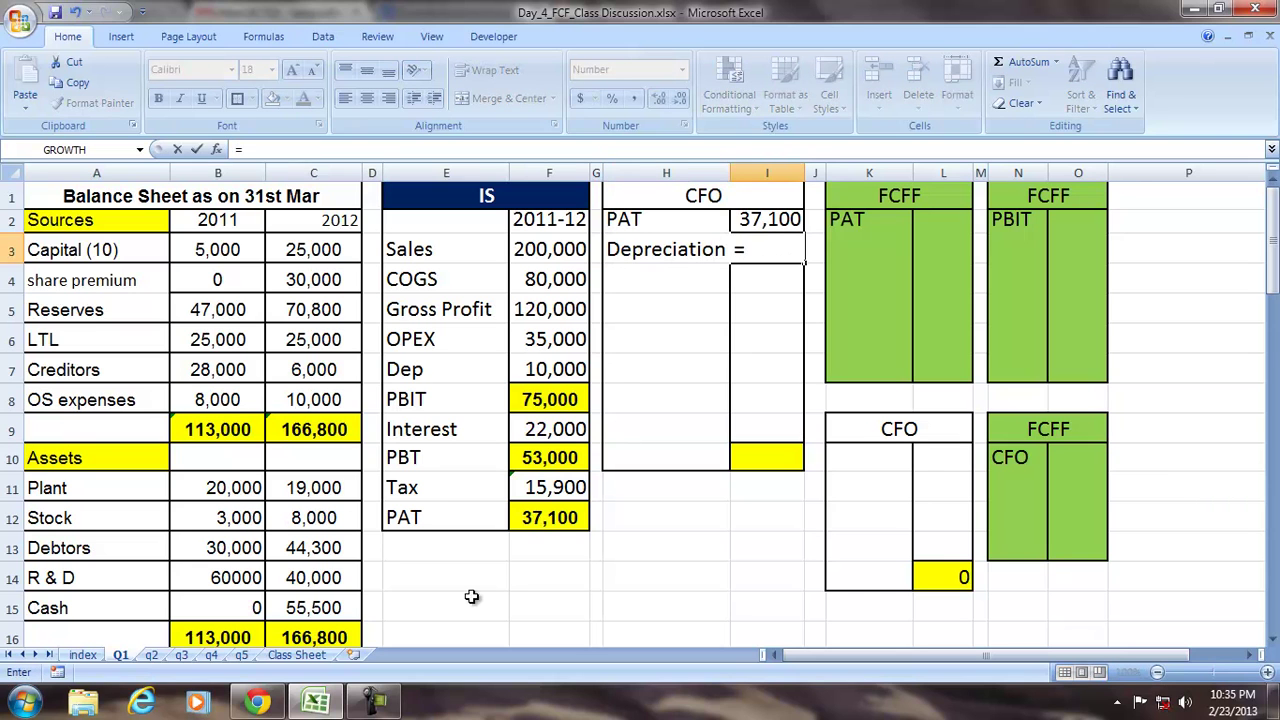
{"action": "left_click", "coordinate": [553, 369]}
{"action": "key", "text": "Return"}
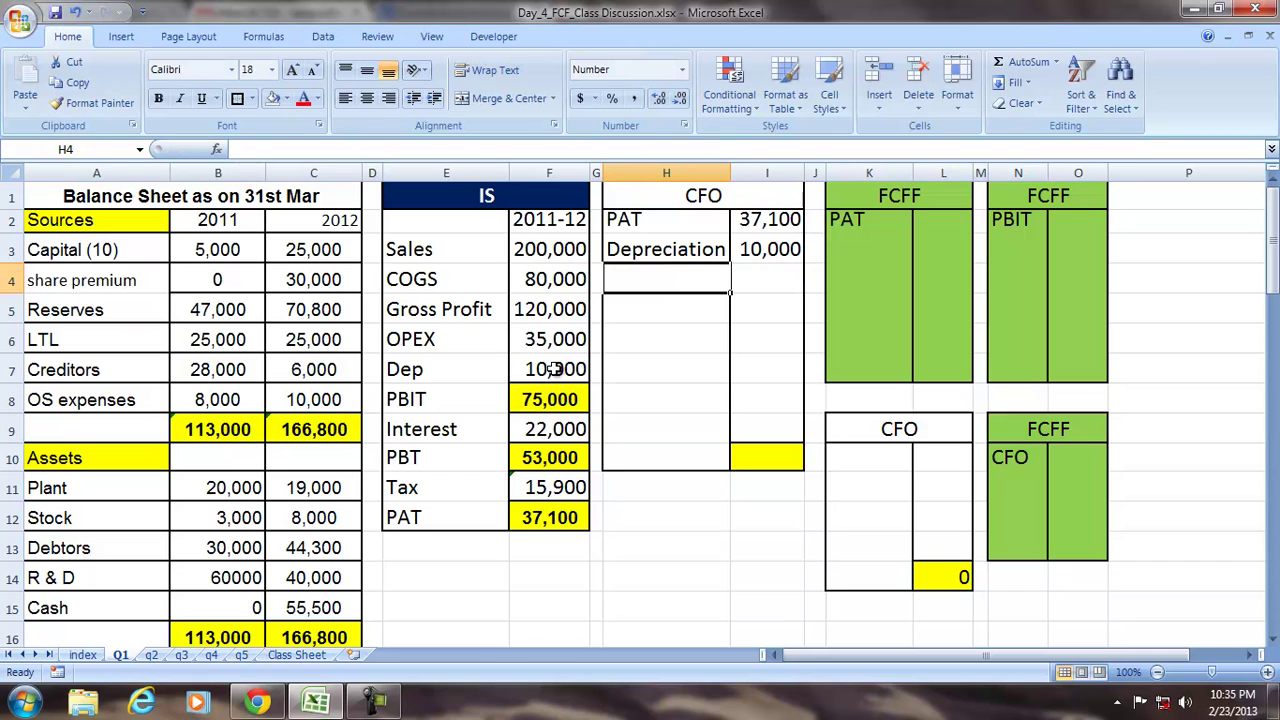
Add an Interest row in H4 and link its amount in I4 to the income statement's interest (=F9).
{"action": "type", "text": "'"}
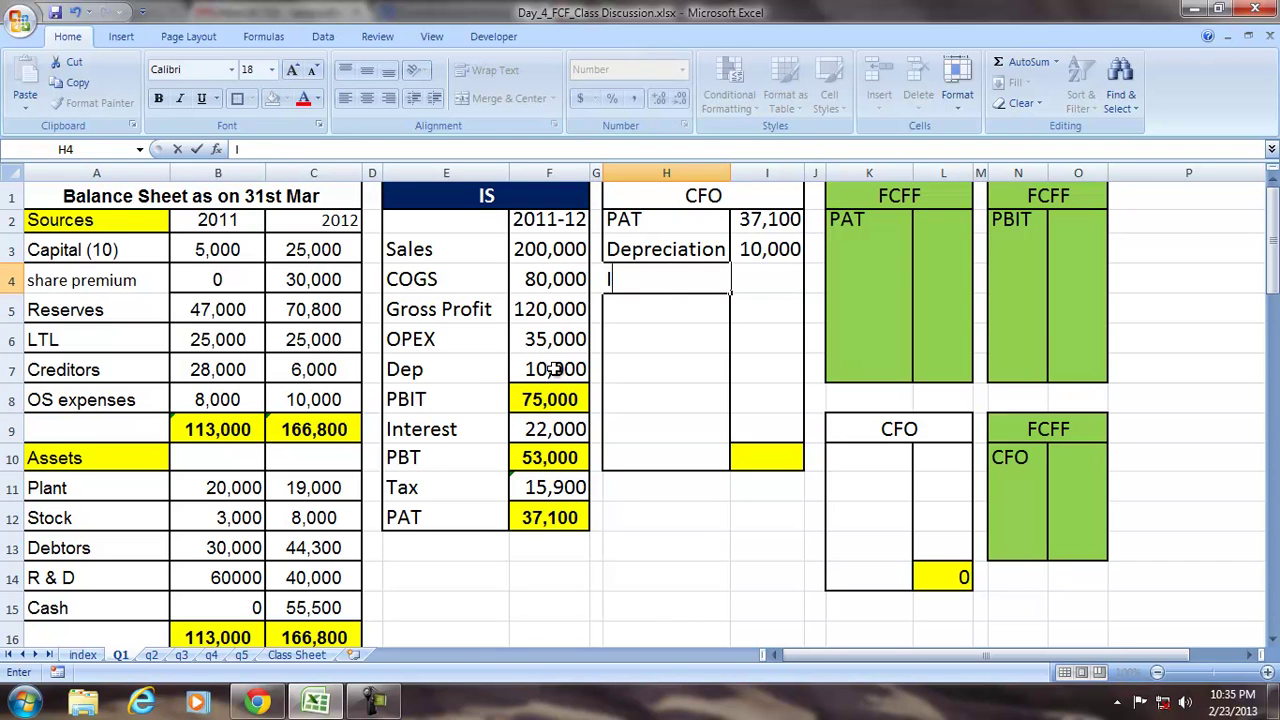
{"action": "type", "text": "nterest"}
{"action": "key", "text": "Tab"}
{"action": "type", "text": "="}
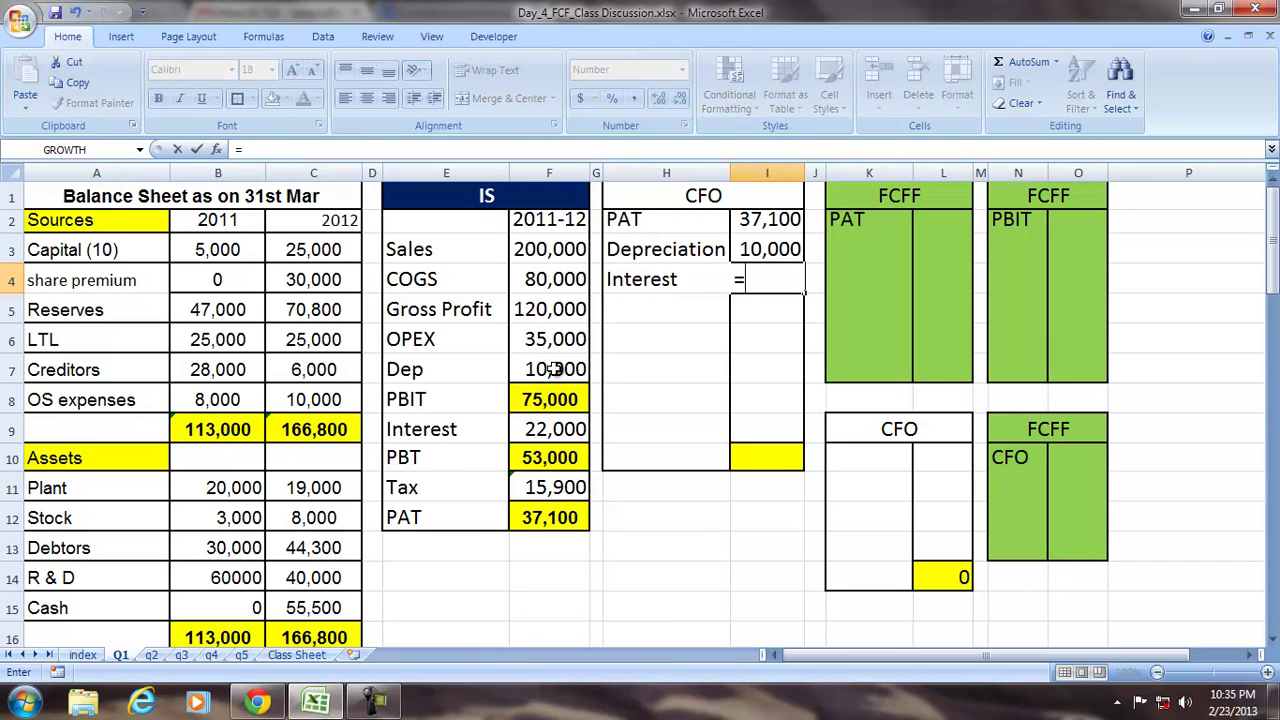
{"action": "left_click", "coordinate": [528, 432]}
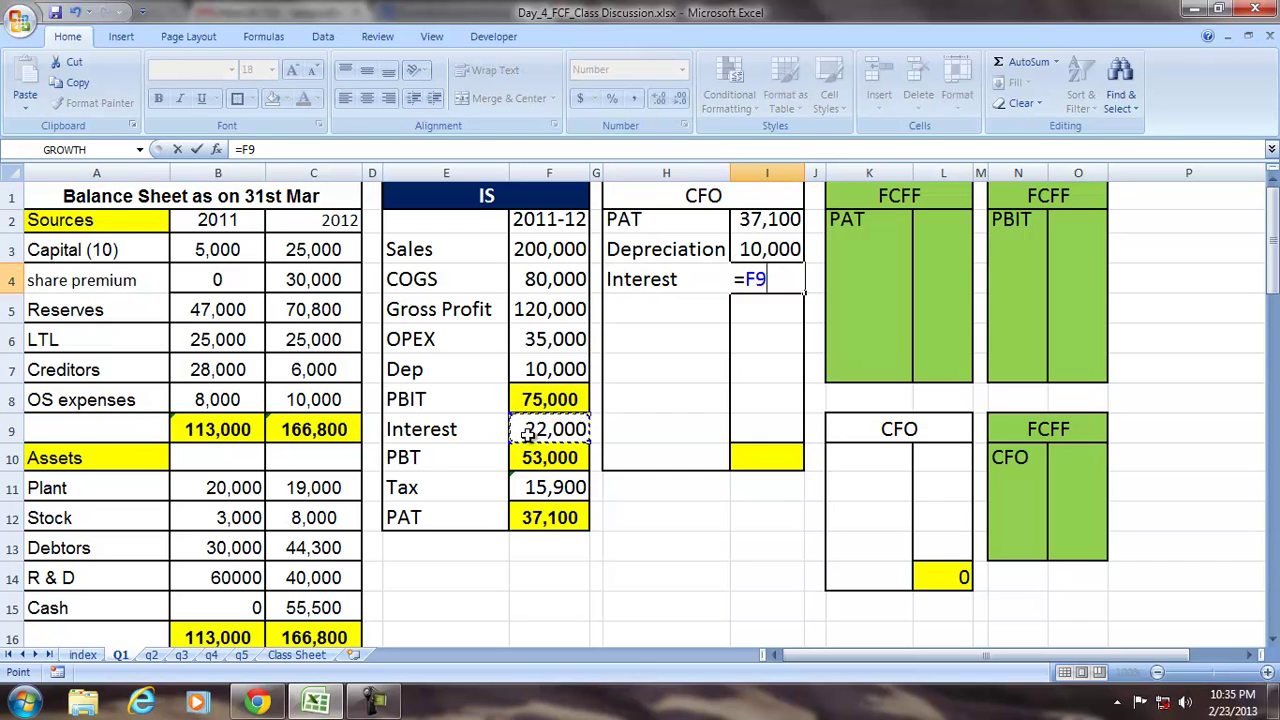
{"action": "key", "text": "Return"}
Enter the label Changes in WC in H5 and reduce its font size to 14.
{"action": "key", "text": "Left"}
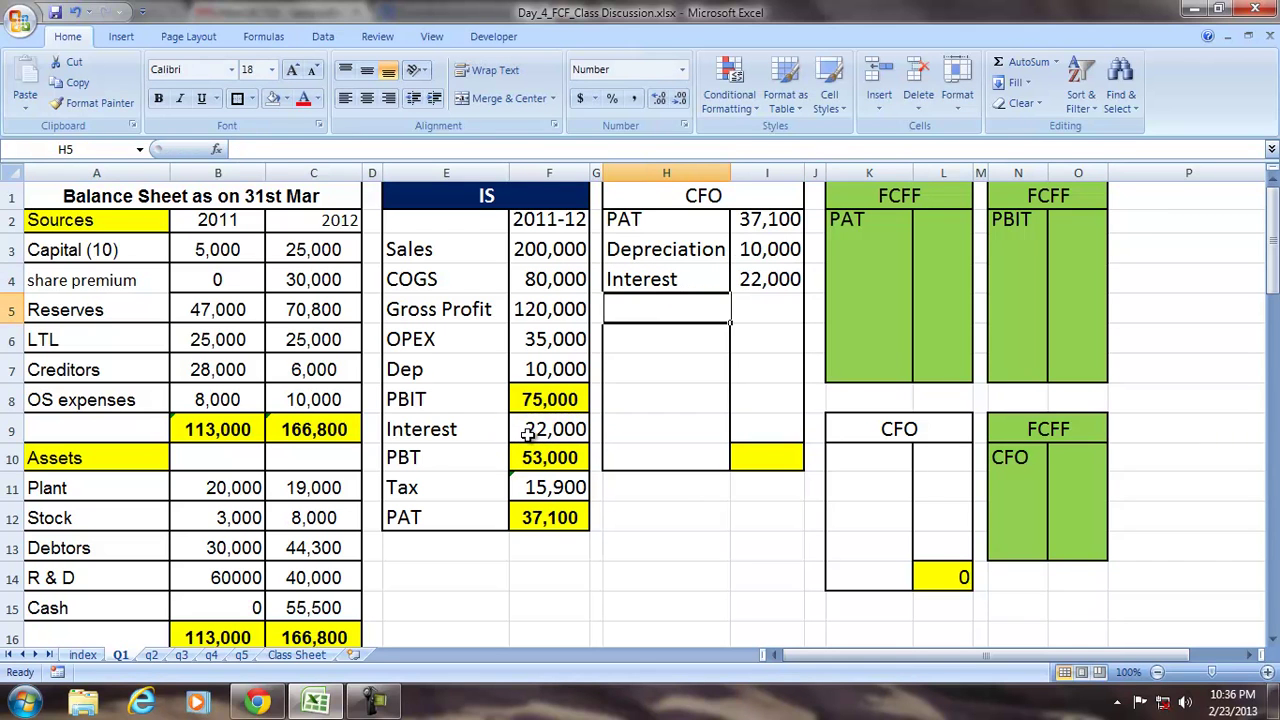
{"action": "type", "text": "C"}
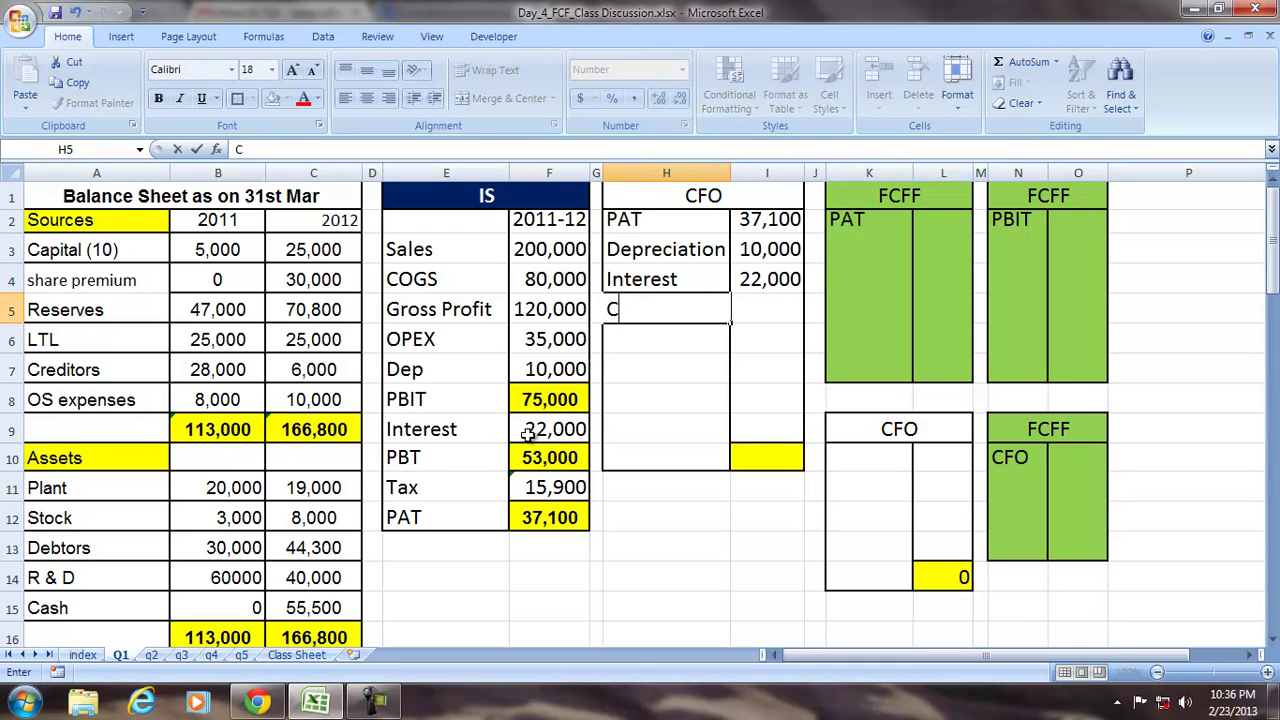
{"action": "type", "text": "hanges in WC"}
{"action": "key", "text": "Return"}
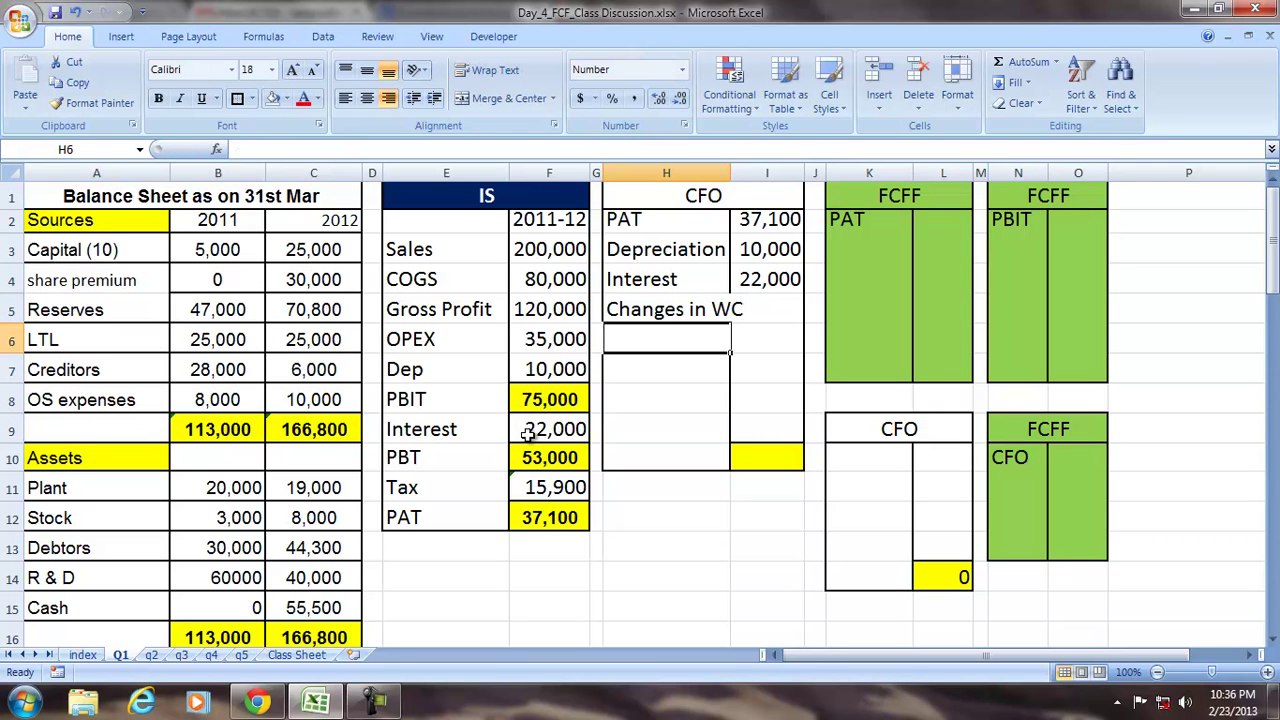
{"action": "left_click", "coordinate": [625, 312]}
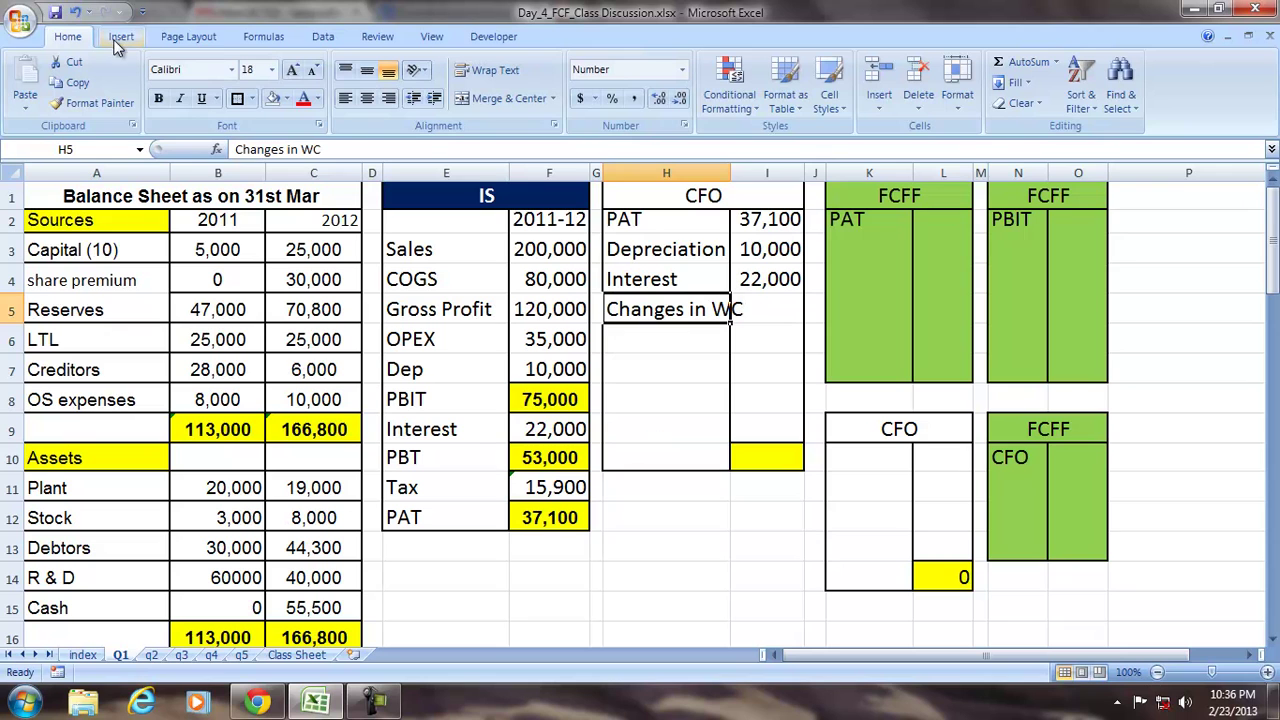
{"action": "left_click", "coordinate": [314, 72]}
{"action": "left_click", "coordinate": [314, 72]}
Enter the partial label Decre in H6 and widen column H slightly.
{"action": "left_click", "coordinate": [635, 338]}
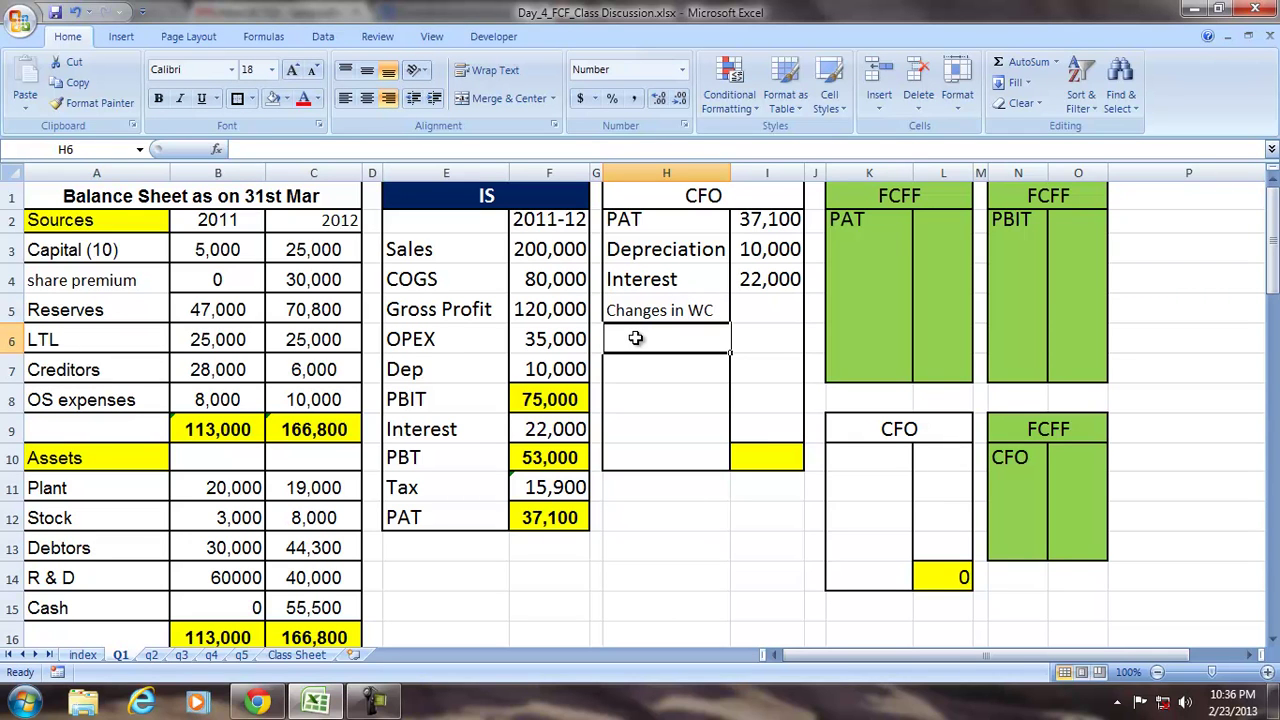
{"action": "type", "text": "Decre"}
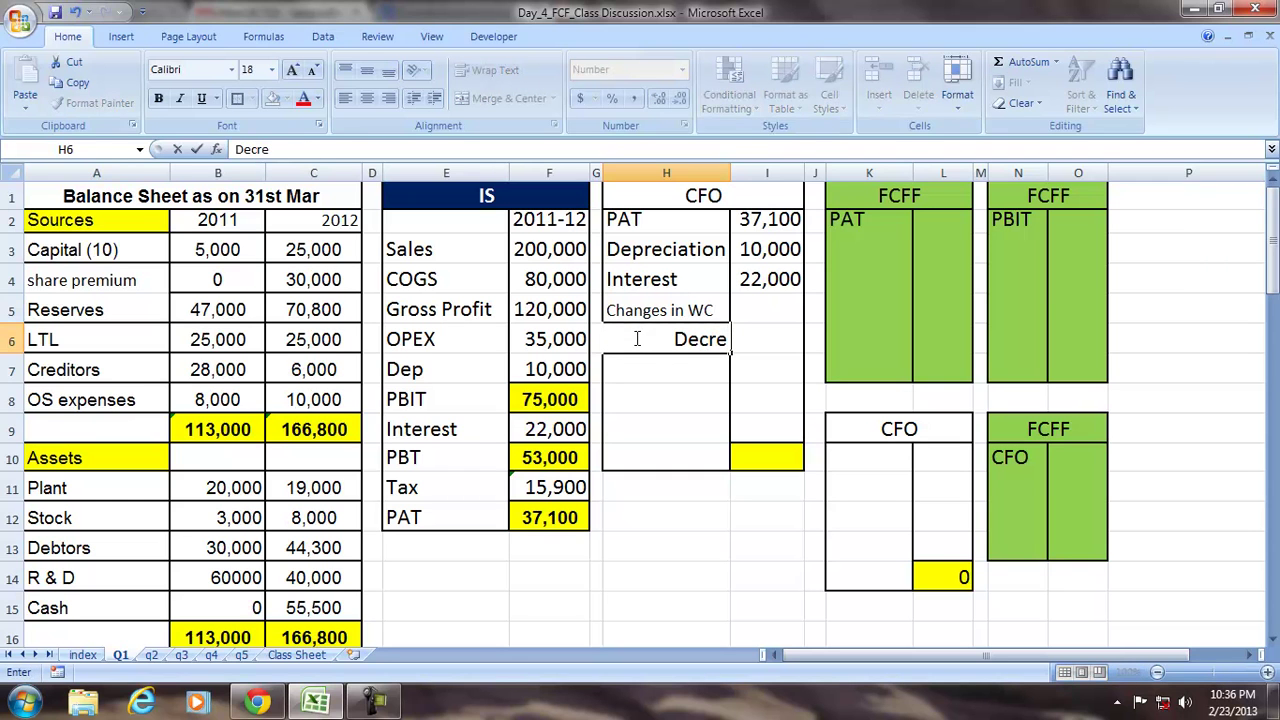
{"action": "left_click", "coordinate": [684, 398]}
{"action": "left_click_drag", "start_coordinate": [717, 172], "coordinate": [737, 172]}
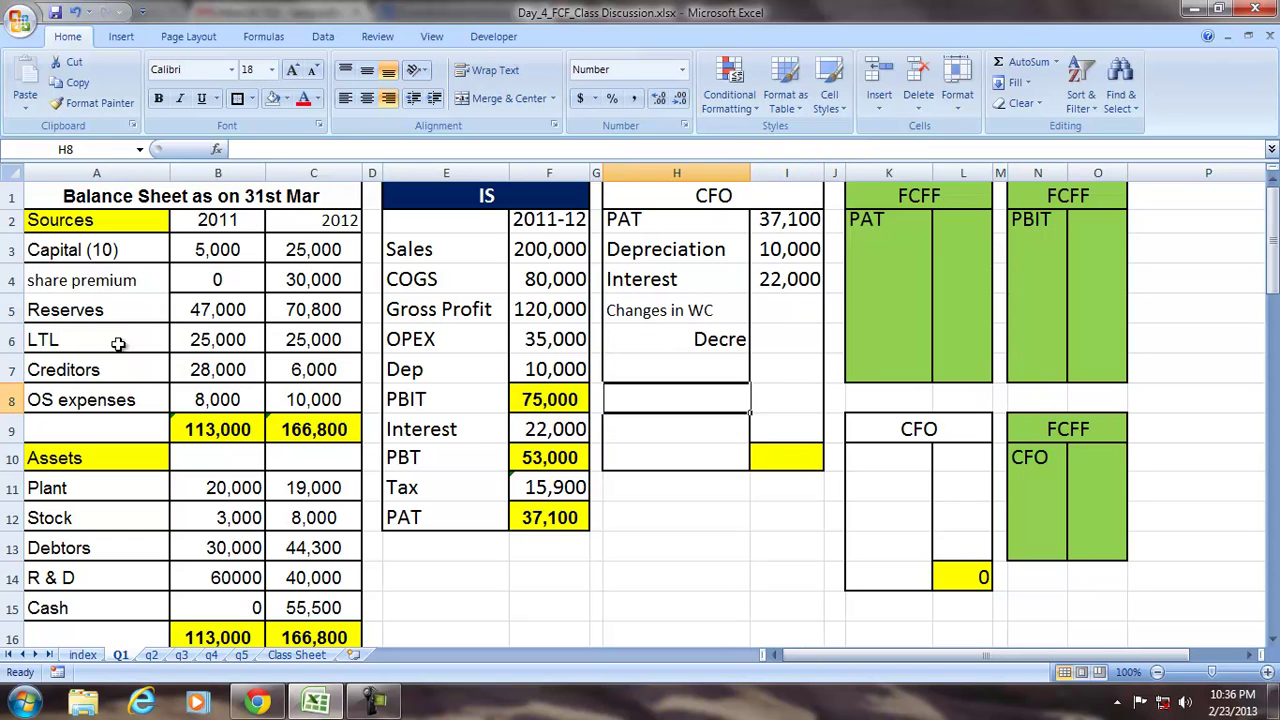
Check the 2011 and 2012 creditors in the balance sheet and replace the H6 label with Decrease in Creditors.
{"action": "left_click_drag", "start_coordinate": [90, 368], "coordinate": [93, 400]}
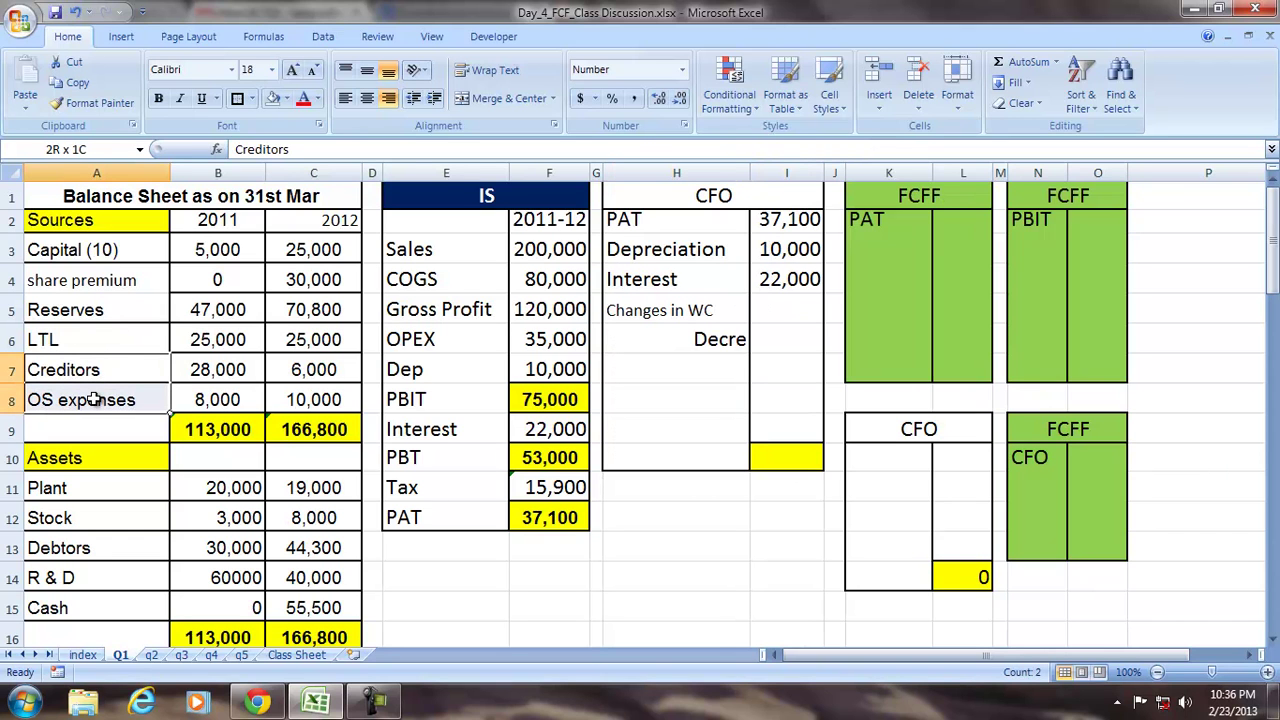
{"action": "left_click_drag", "start_coordinate": [93, 399], "coordinate": [93, 399]}
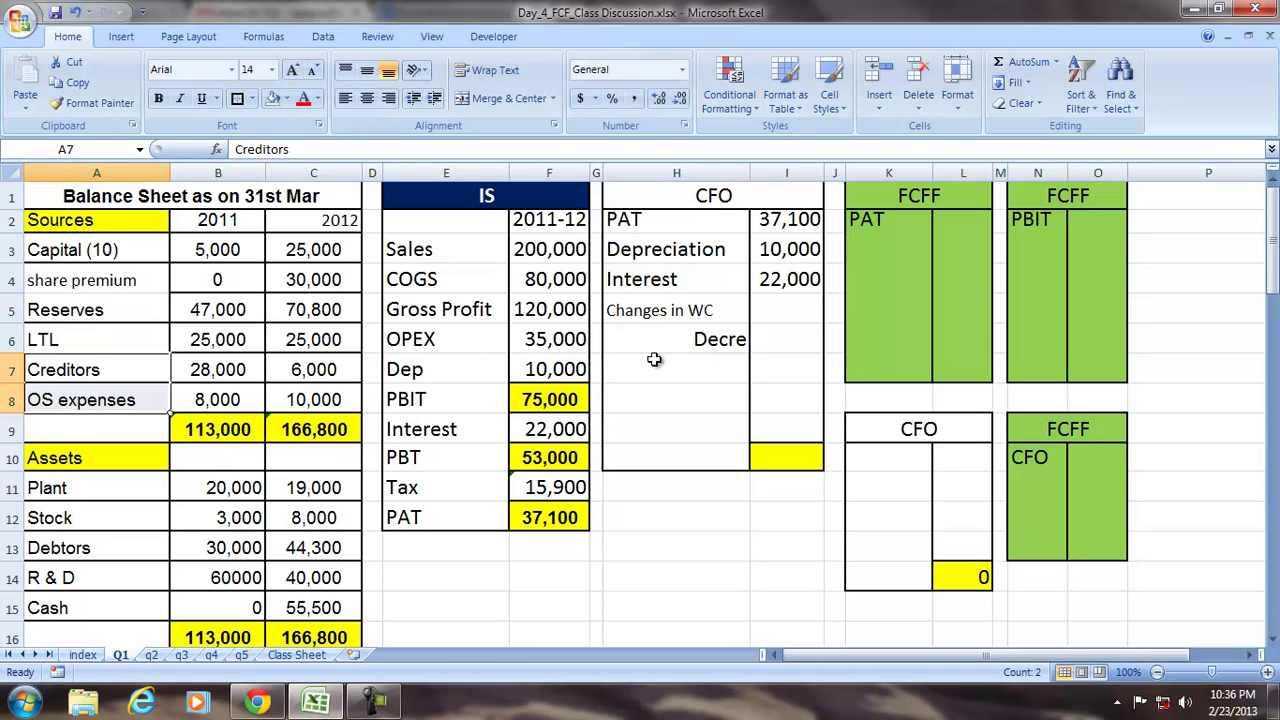
{"action": "left_click", "coordinate": [676, 339]}
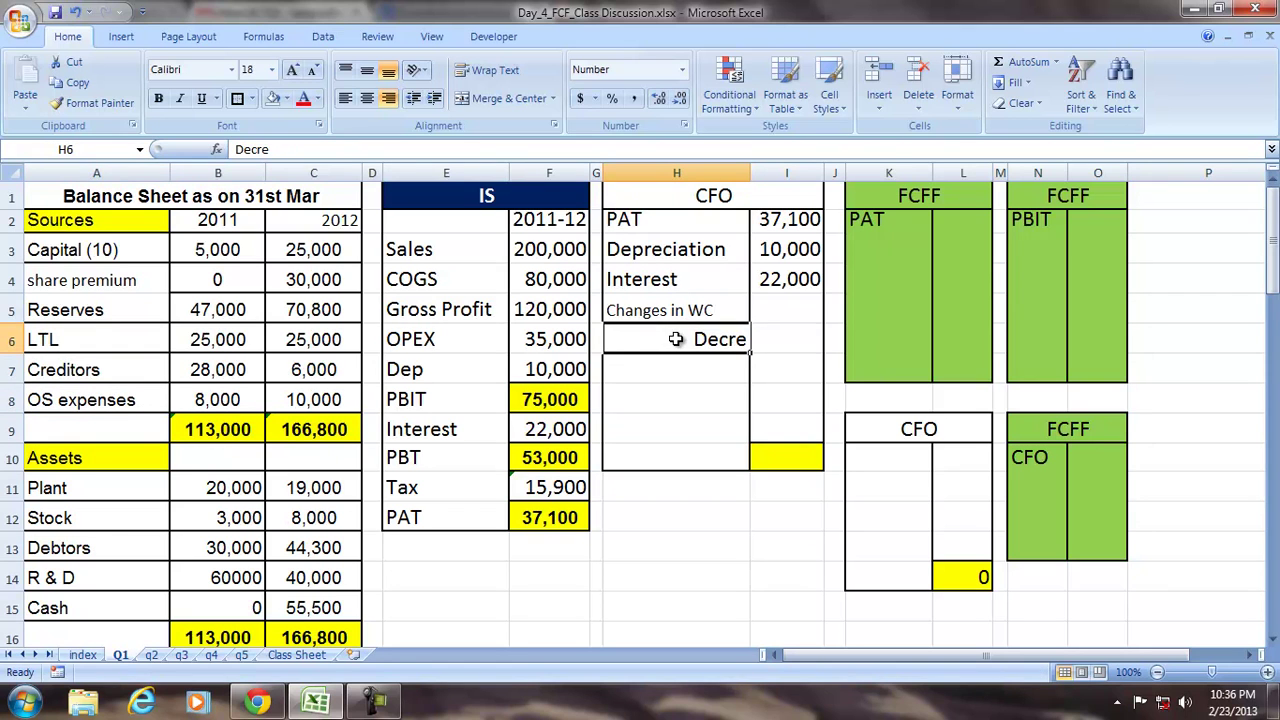
{"action": "left_click", "coordinate": [199, 369]}
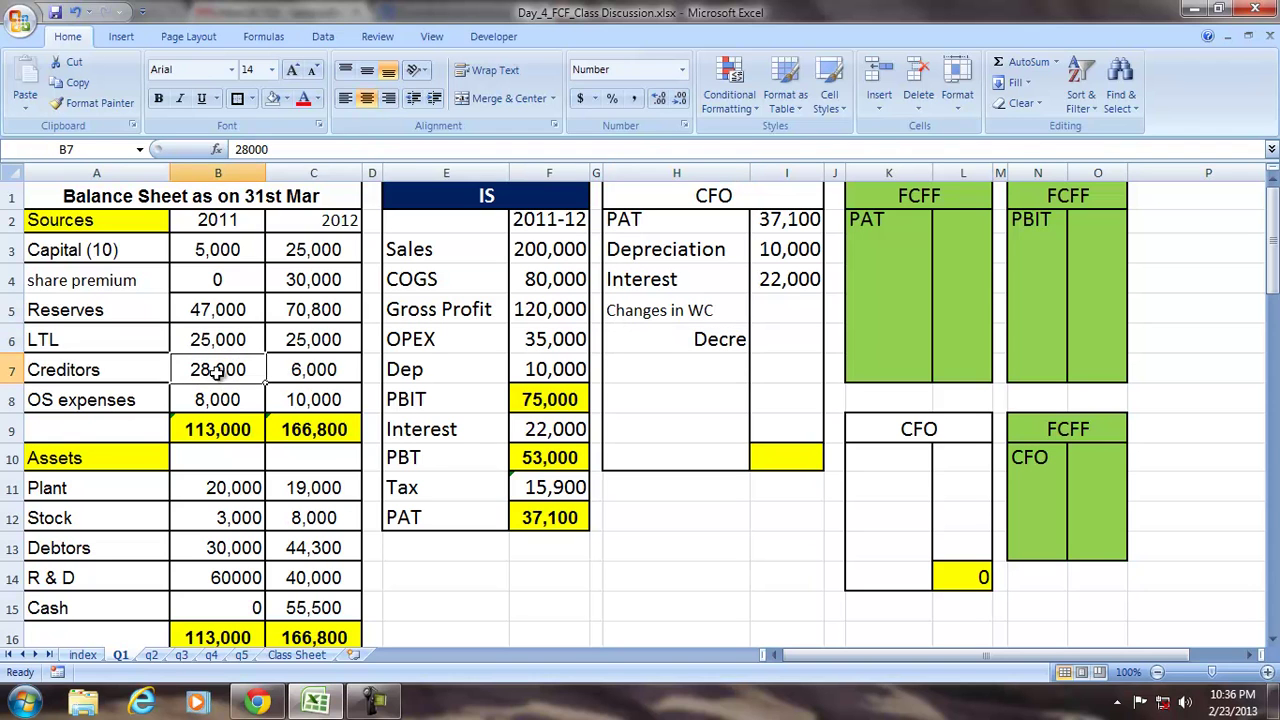
{"action": "left_click", "coordinate": [309, 369]}
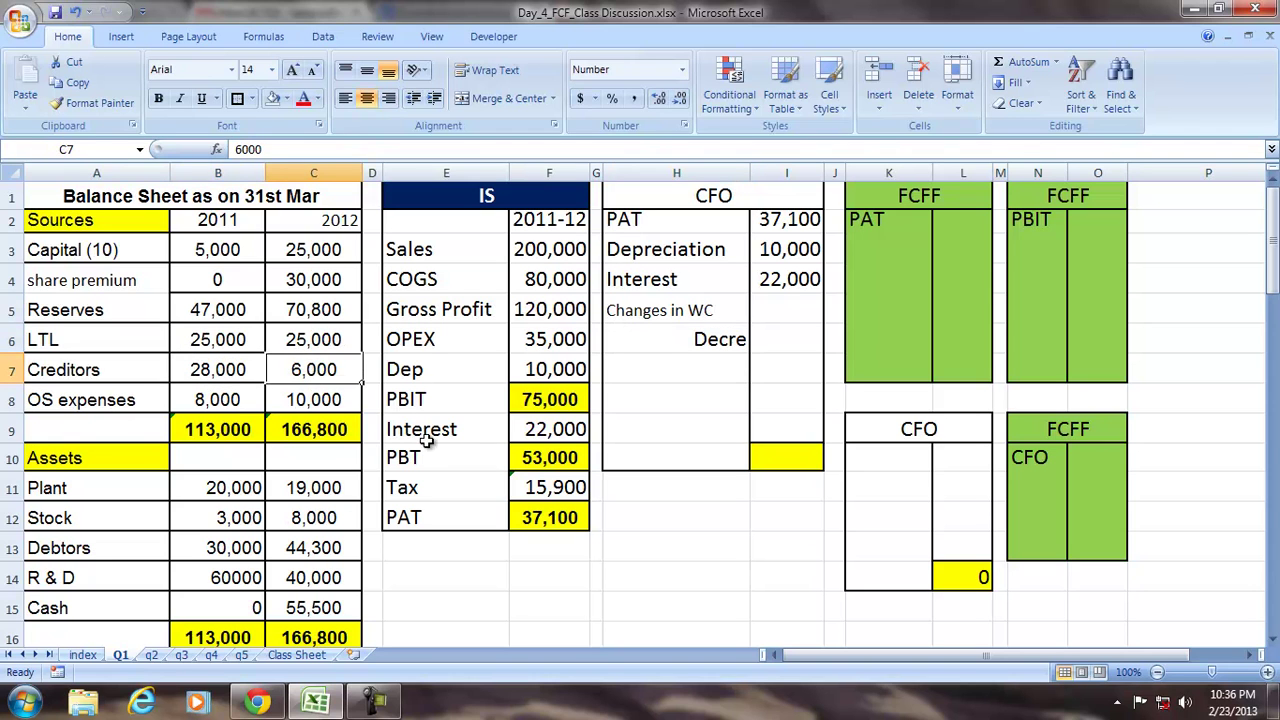
{"action": "left_click", "coordinate": [664, 339]}
{"action": "type", "text": "Decra"}
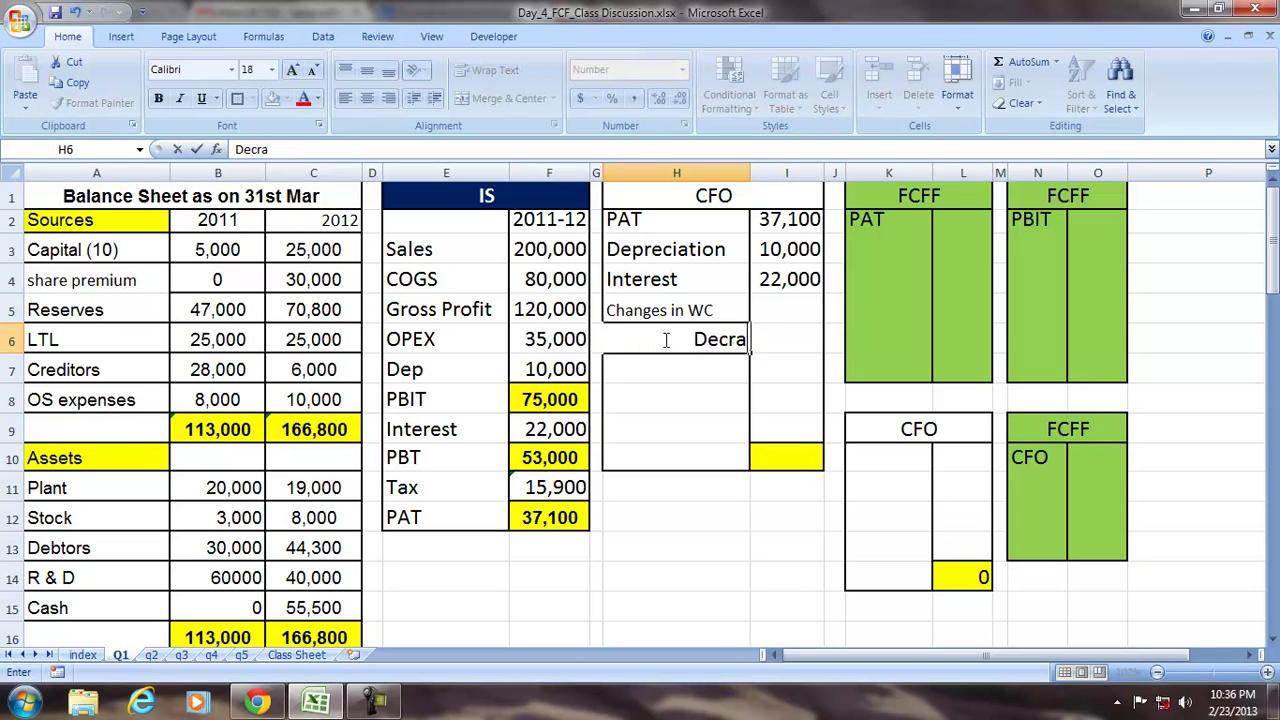
{"action": "key", "text": "BackSpace"}
{"action": "type", "text": "ease o"}
{"action": "key", "text": "BackSpace"}
{"action": "type", "text": "in Creditors"}
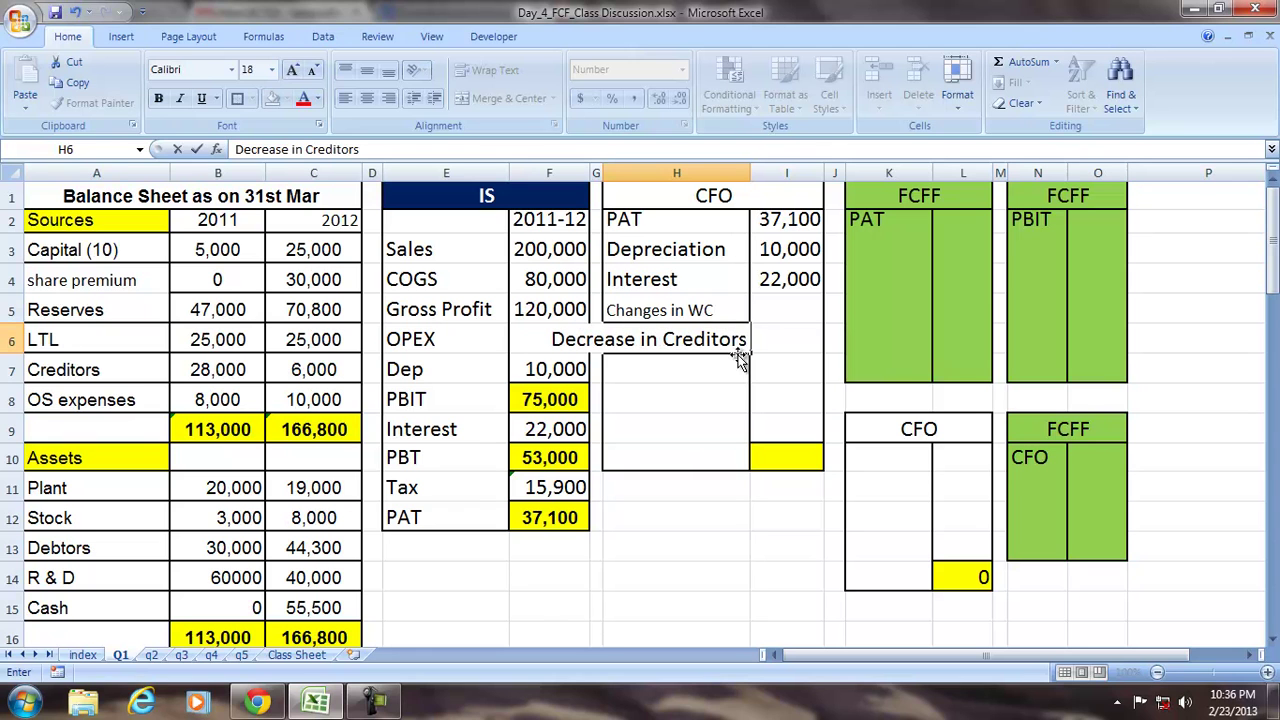
Copy the formatting of Changes in WC onto Decrease in Creditors and widen column H to fit the label.
{"action": "left_click", "coordinate": [651, 310]}
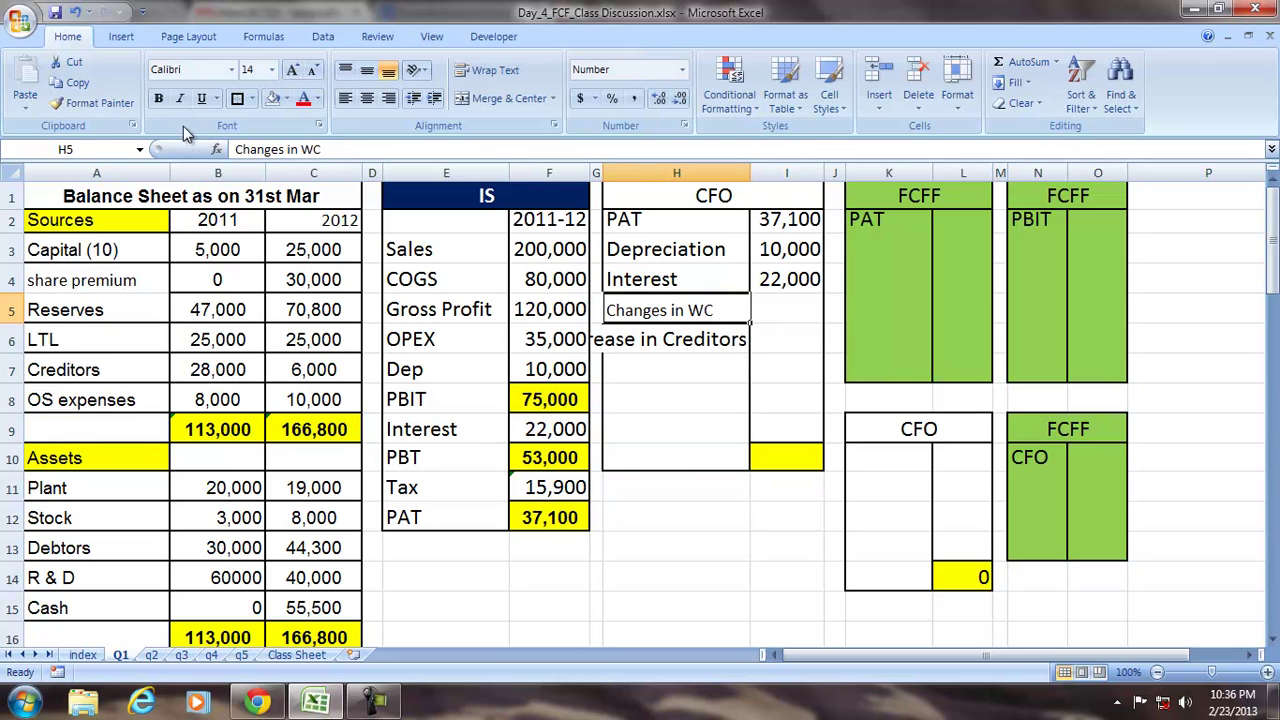
{"action": "left_click", "coordinate": [96, 104]}
{"action": "left_click", "coordinate": [645, 338]}
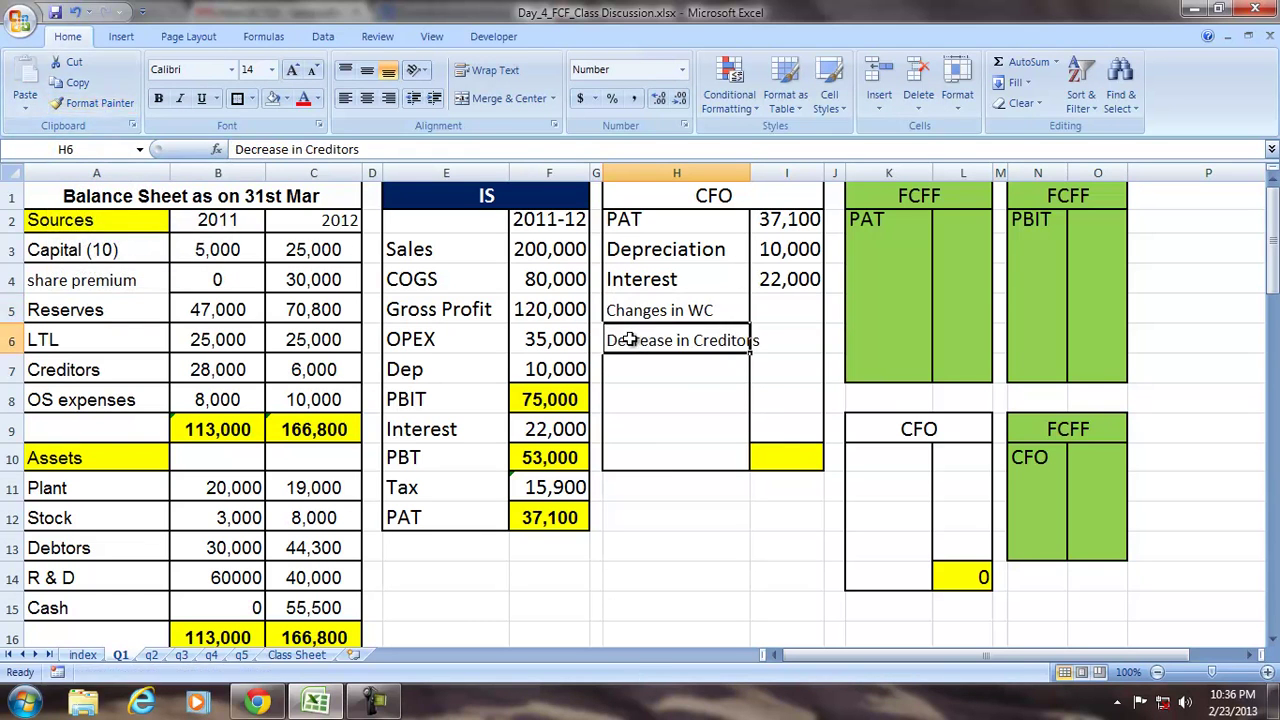
{"action": "left_click_drag", "start_coordinate": [750, 176], "coordinate": [777, 176]}
Calculate the change in creditors in I6 as C7-B7 and widen column I to fit the value.
{"action": "left_click", "coordinate": [807, 338]}
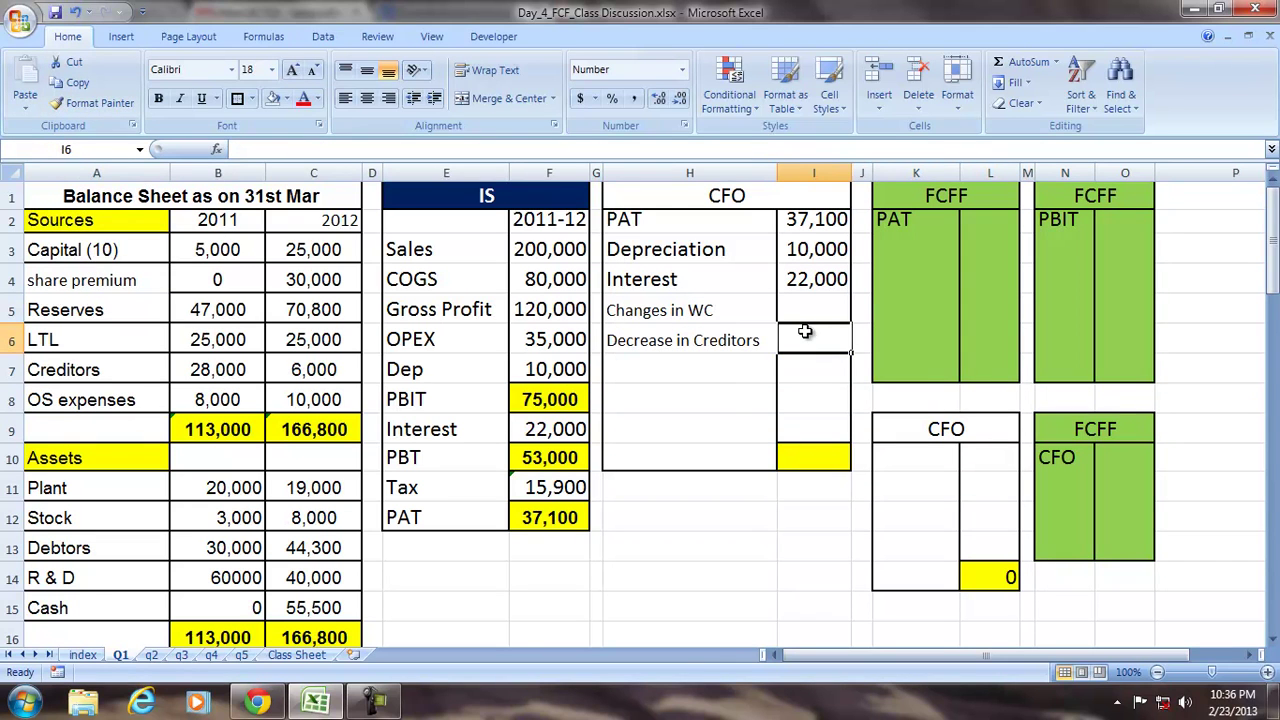
{"action": "type", "text": "="}
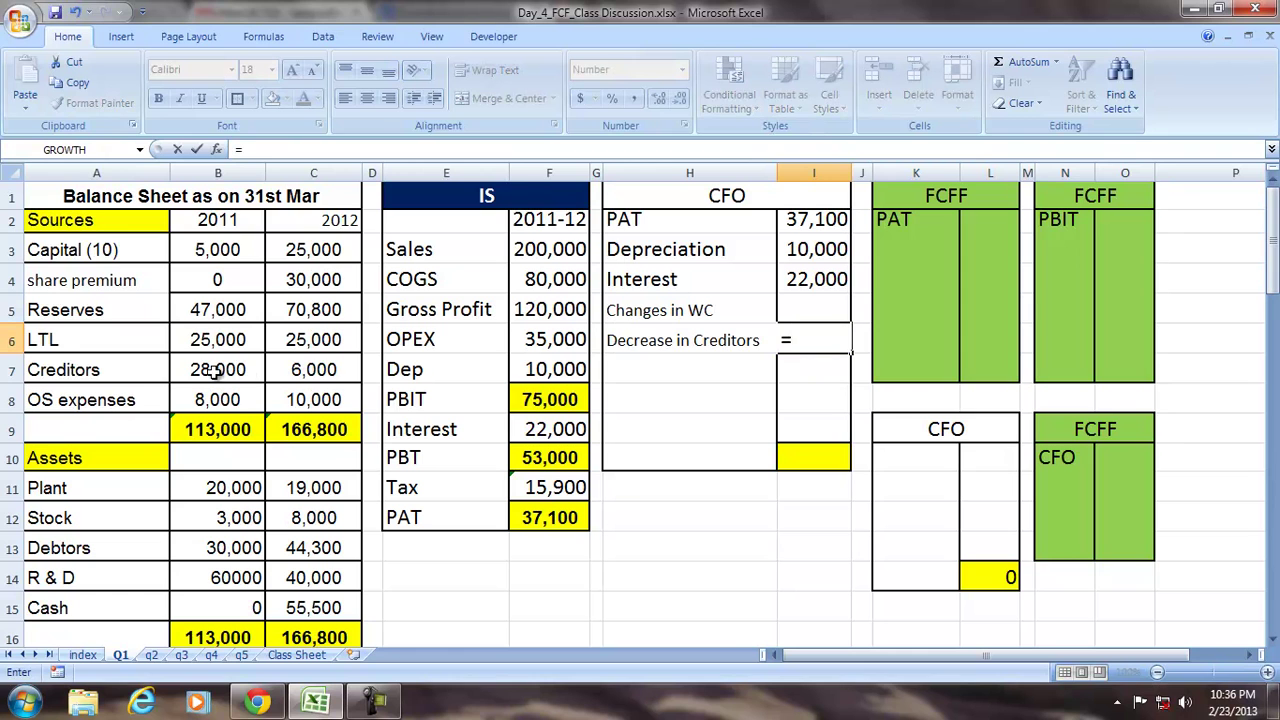
{"action": "left_click", "coordinate": [282, 370]}
{"action": "type", "text": "-"}
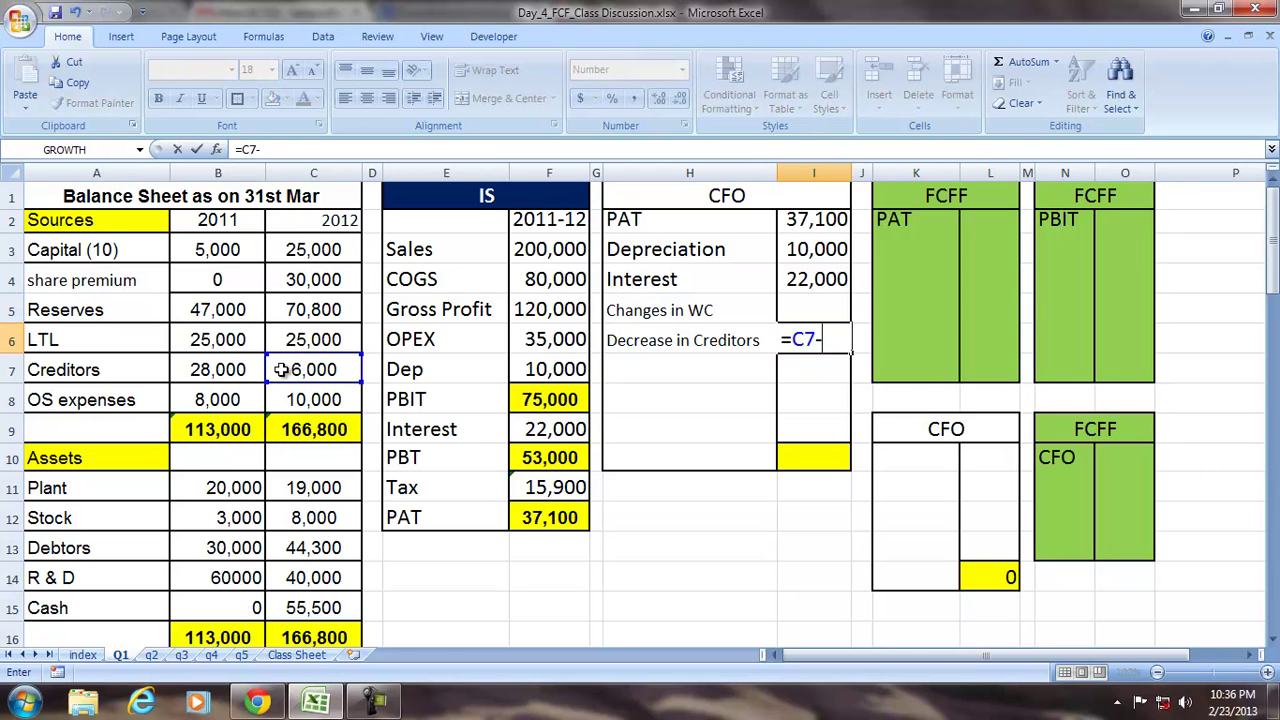
{"action": "left_click", "coordinate": [234, 370]}
{"action": "key", "text": "Return"}
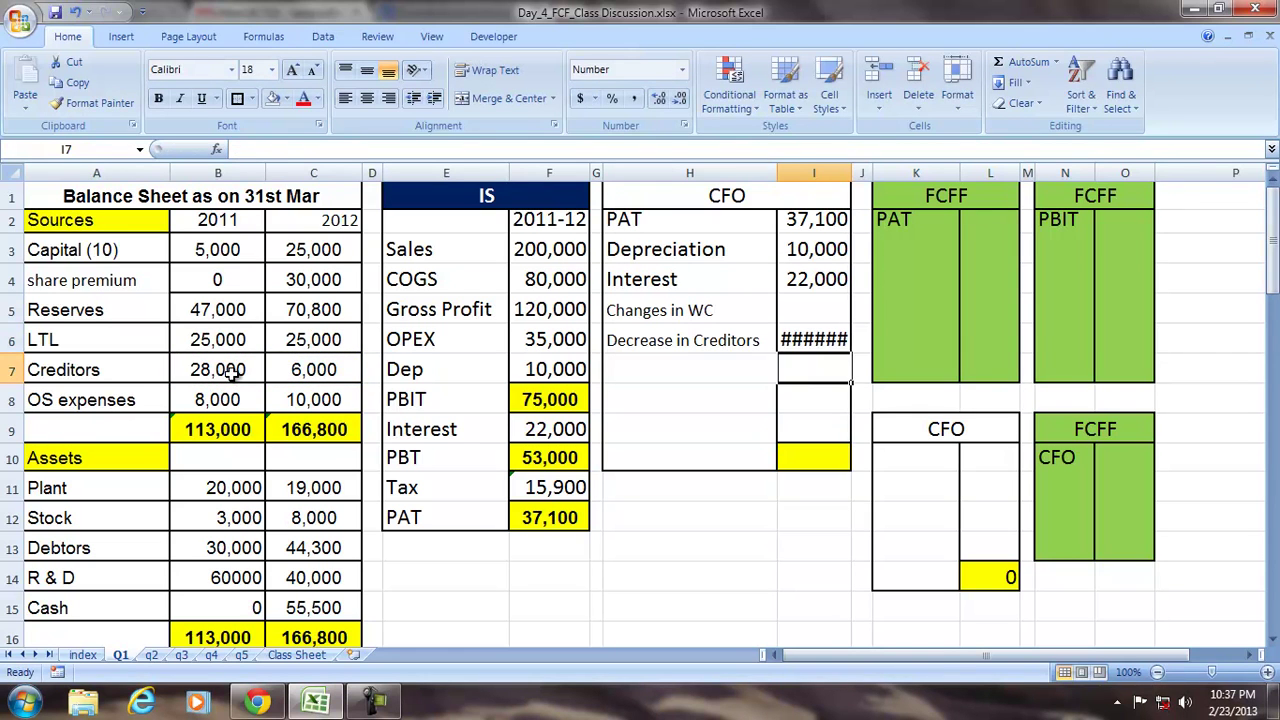
{"action": "left_click_drag", "start_coordinate": [852, 173], "coordinate": [866, 178]}
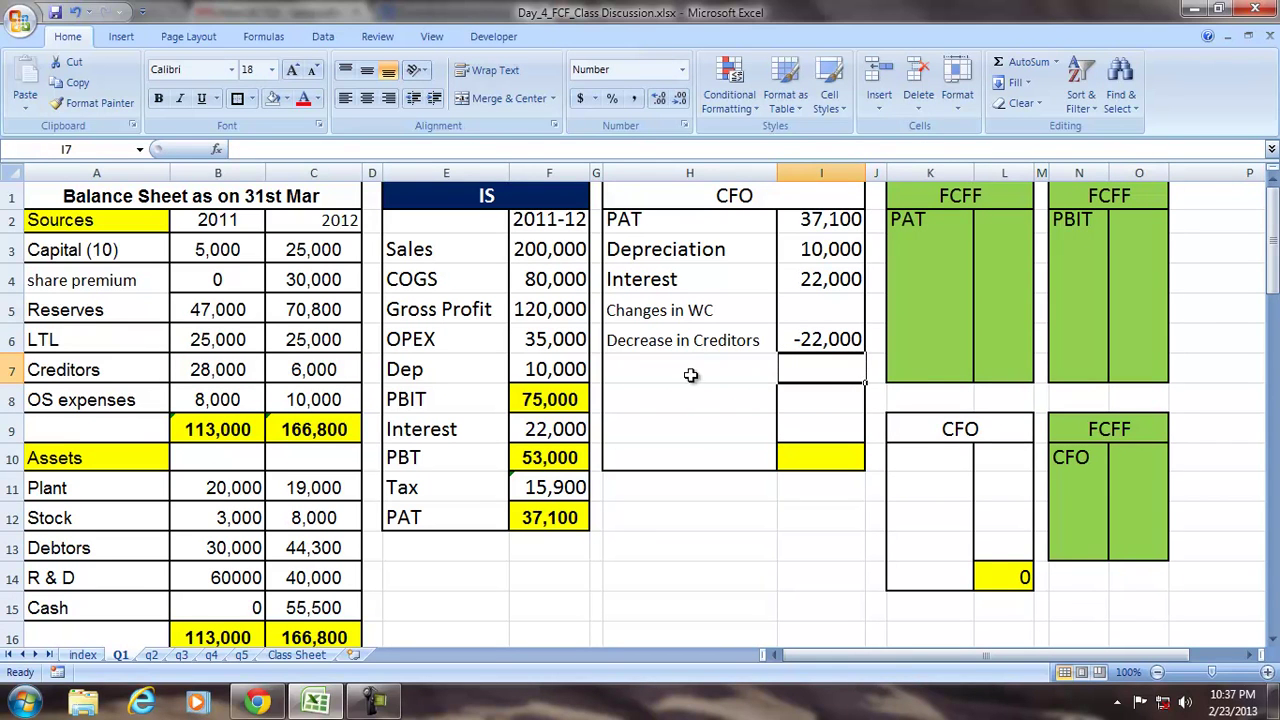
Enter the label Increase in OS Expense in H7.
{"action": "left_click", "coordinate": [662, 341]}
{"action": "left_click", "coordinate": [95, 103]}
{"action": "left_click", "coordinate": [639, 371]}
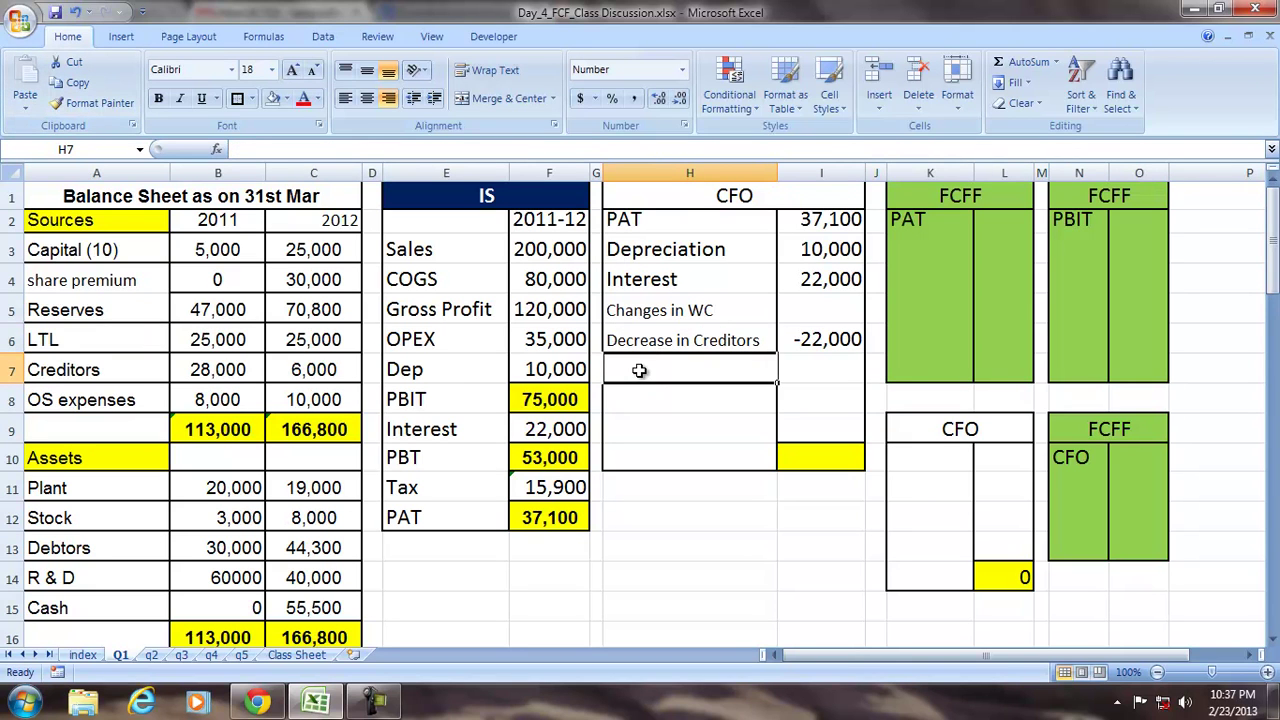
{"action": "type", "text": "Inc"}
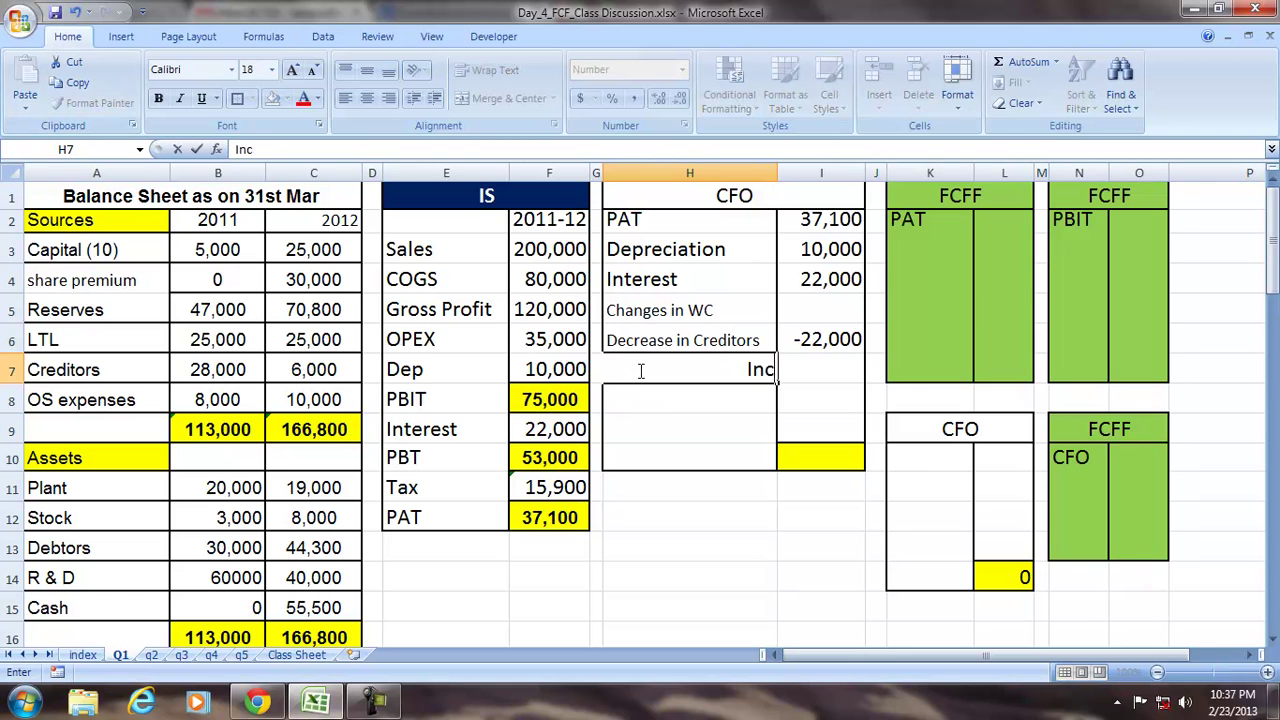
{"action": "type", "text": "rease in"}
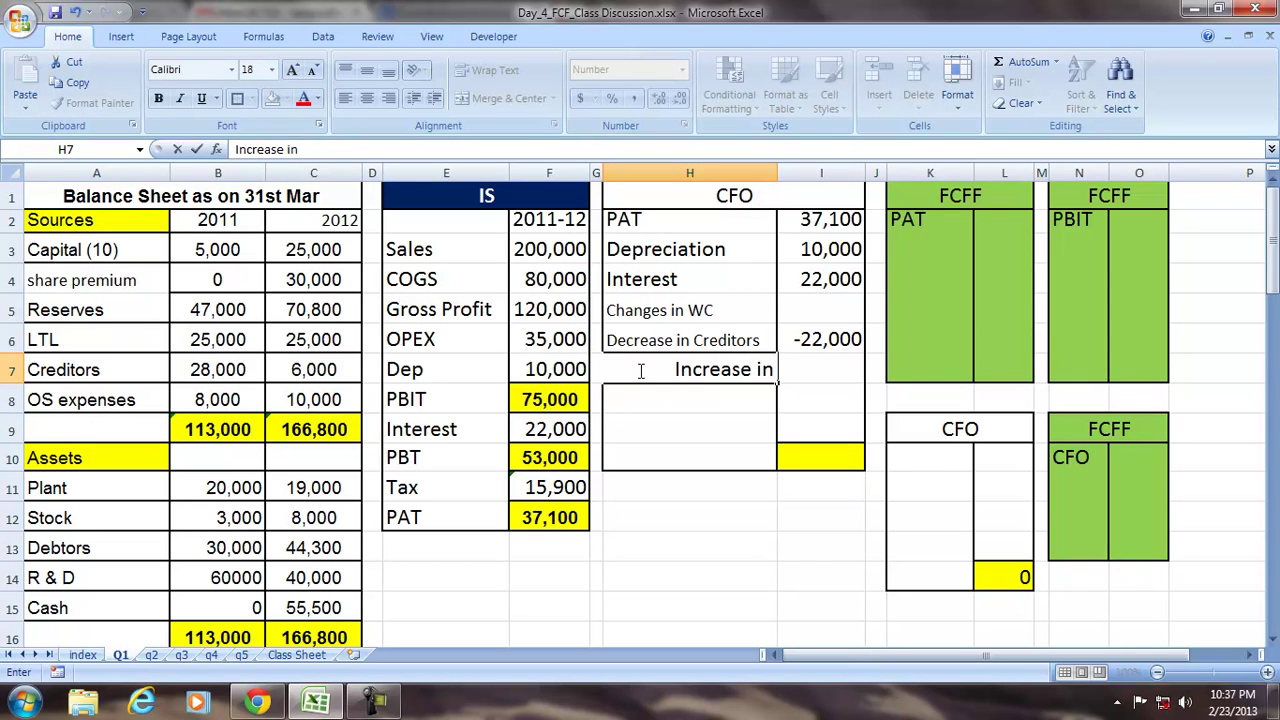
{"action": "type", "text": " OS Expense"}
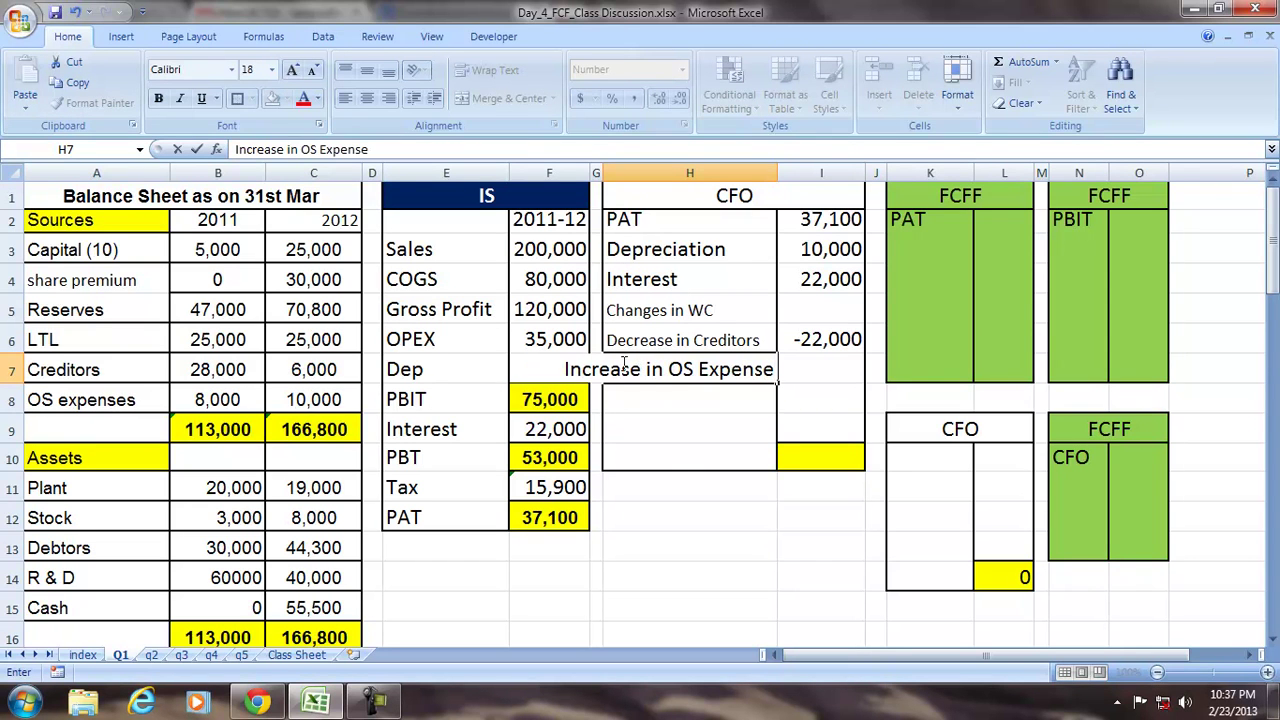
{"action": "key", "text": "Return"}
Copy the formatting of Decrease in Creditors onto the label cells down to H10.
{"action": "left_click", "coordinate": [638, 336]}
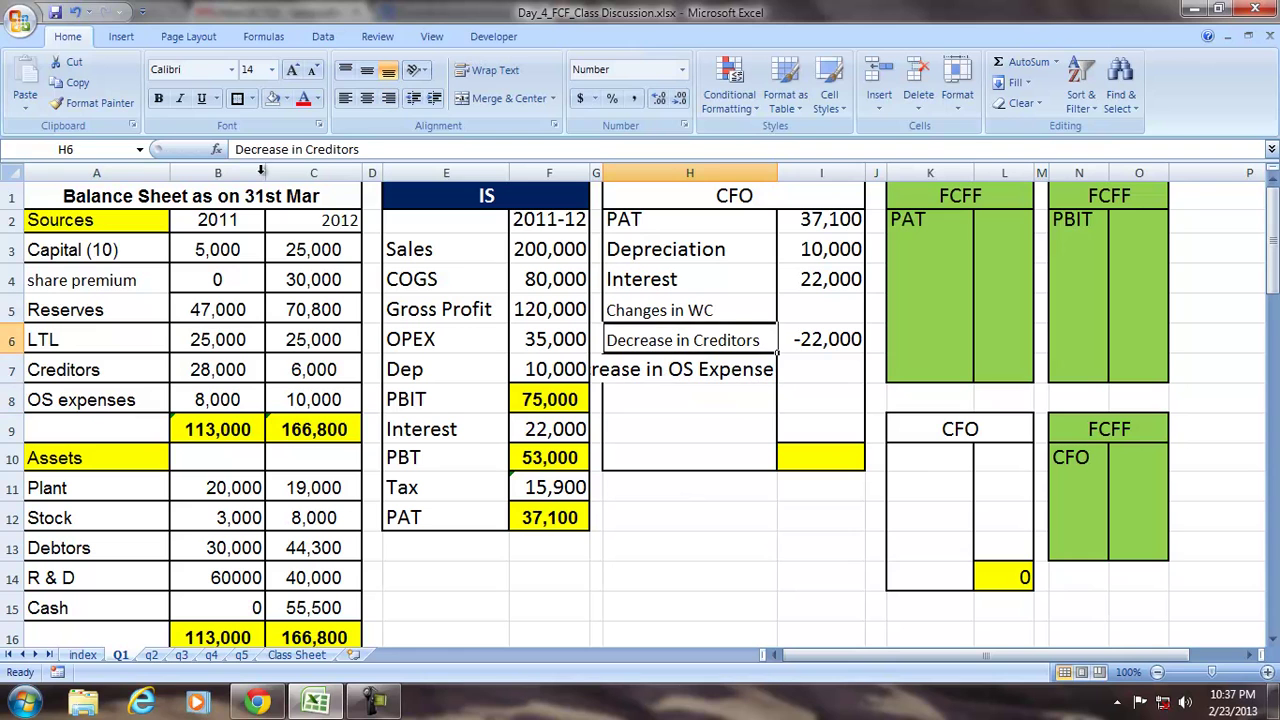
{"action": "left_click", "coordinate": [100, 104]}
{"action": "left_click_drag", "start_coordinate": [645, 345], "coordinate": [662, 449]}
Calculate the change in outstanding expenses in I7 as C8-B8.
{"action": "left_click", "coordinate": [800, 368]}
{"action": "type", "text": "="}
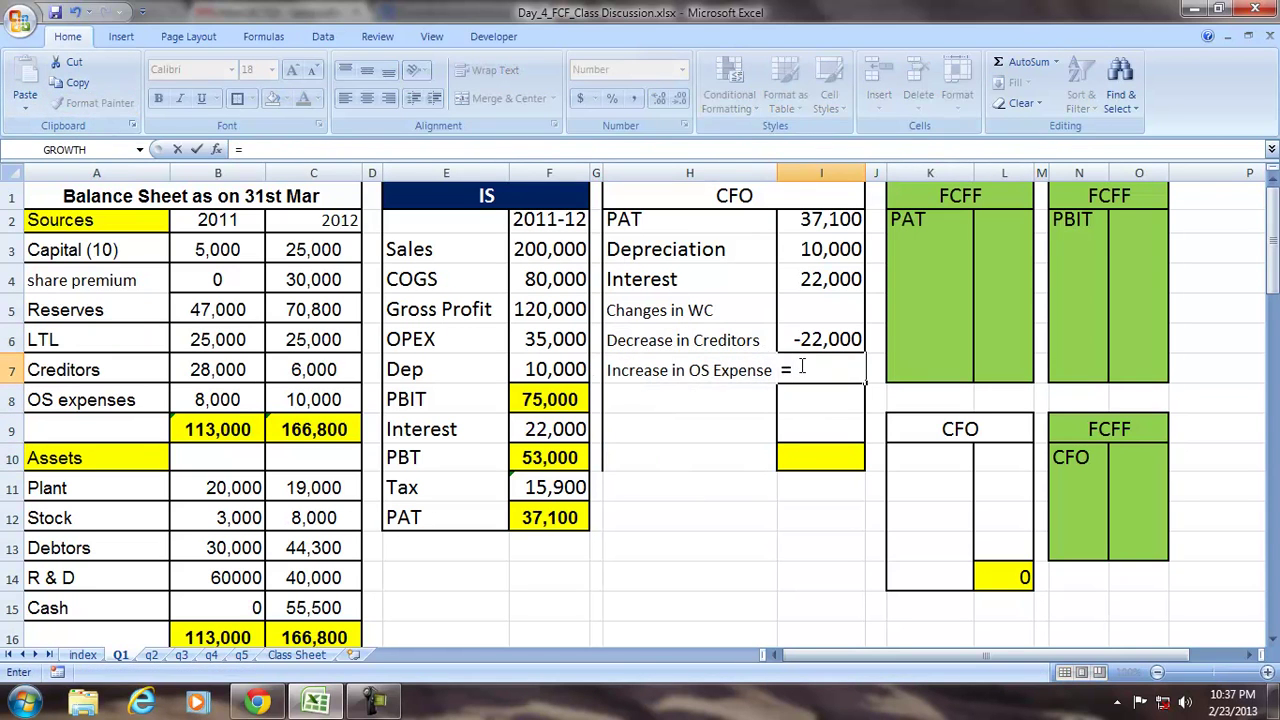
{"action": "left_click", "coordinate": [328, 400]}
{"action": "type", "text": "-"}
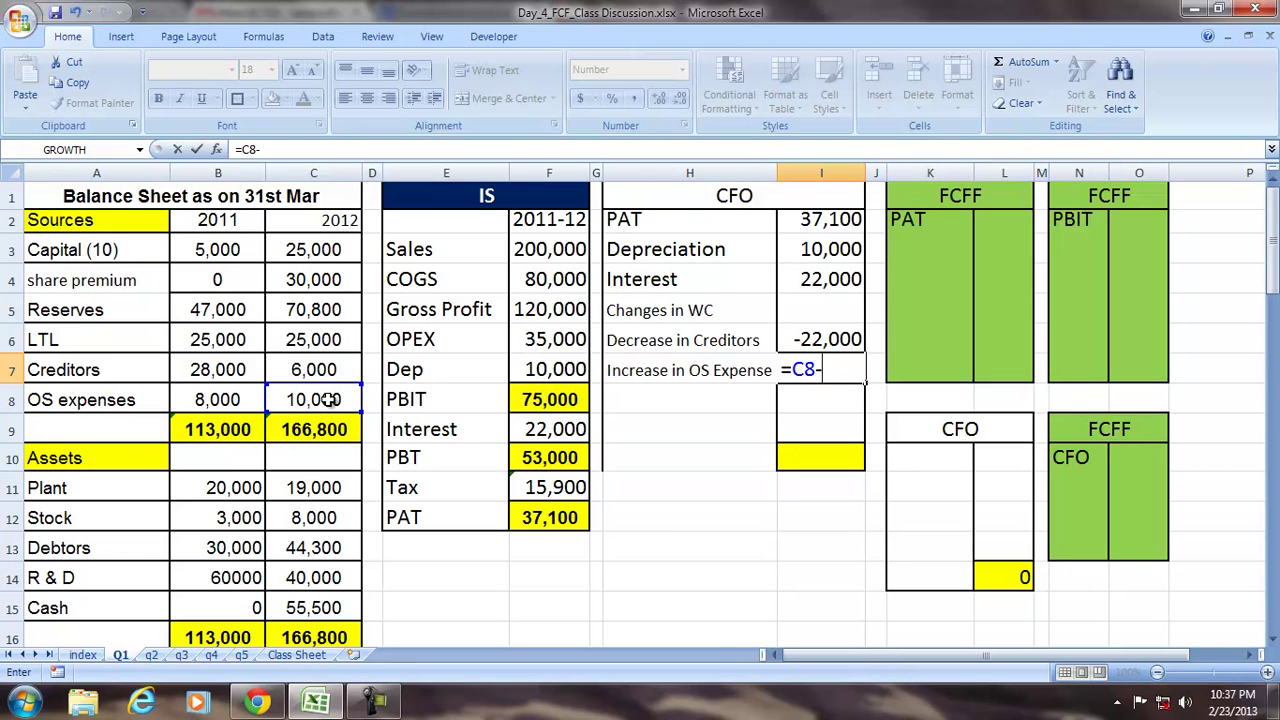
{"action": "left_click", "coordinate": [205, 400]}
{"action": "key", "text": "Return"}
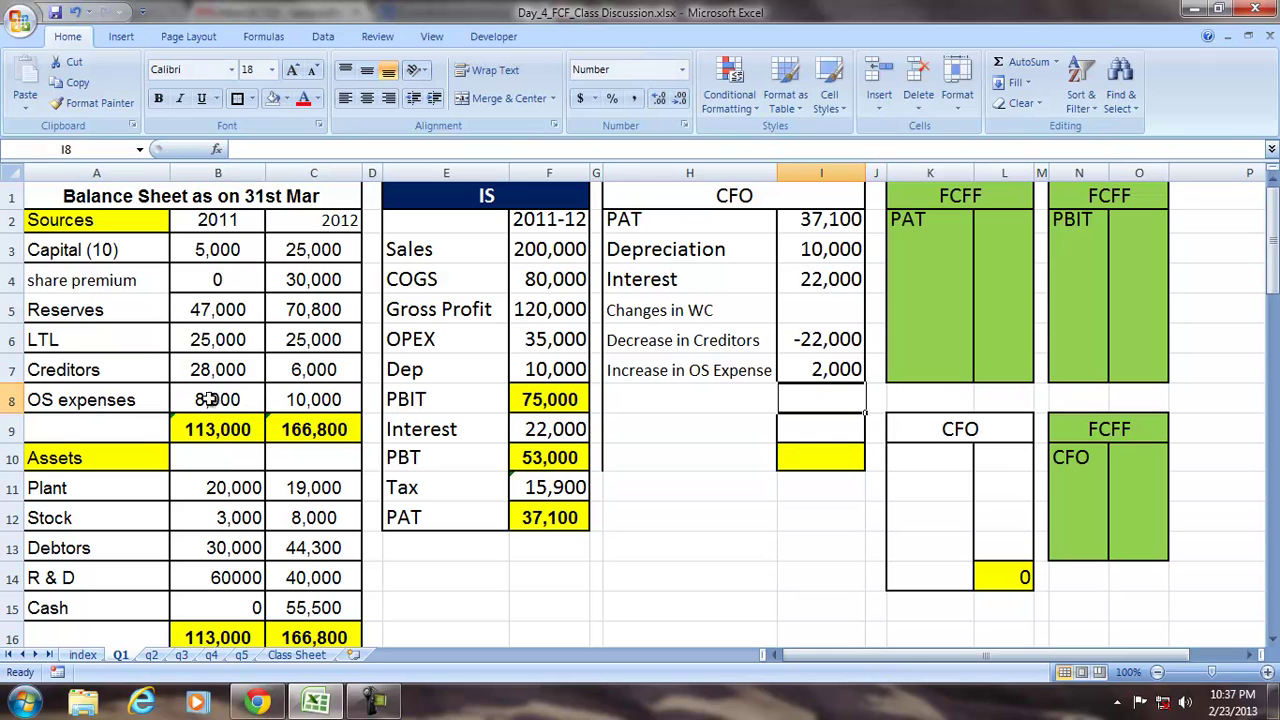
Enter the label Increase in Debtors in H8.
{"action": "left_click", "coordinate": [663, 402]}
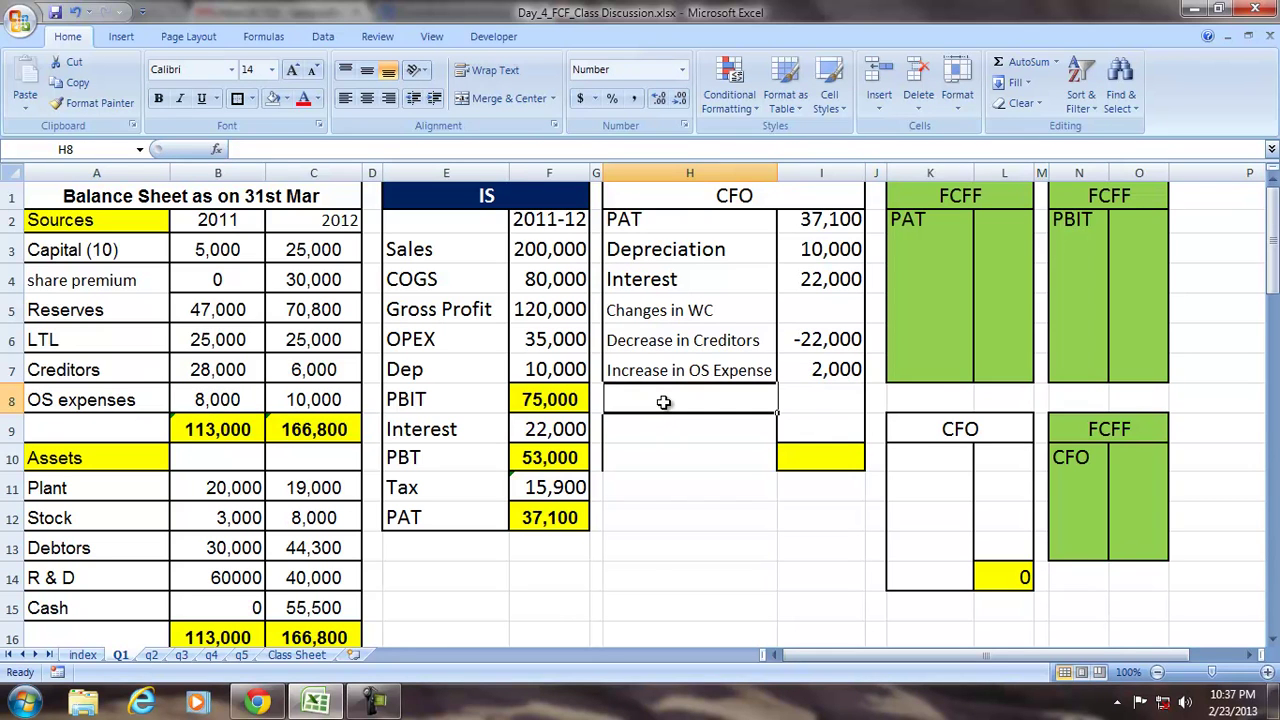
{"action": "type", "text": "Increase"}
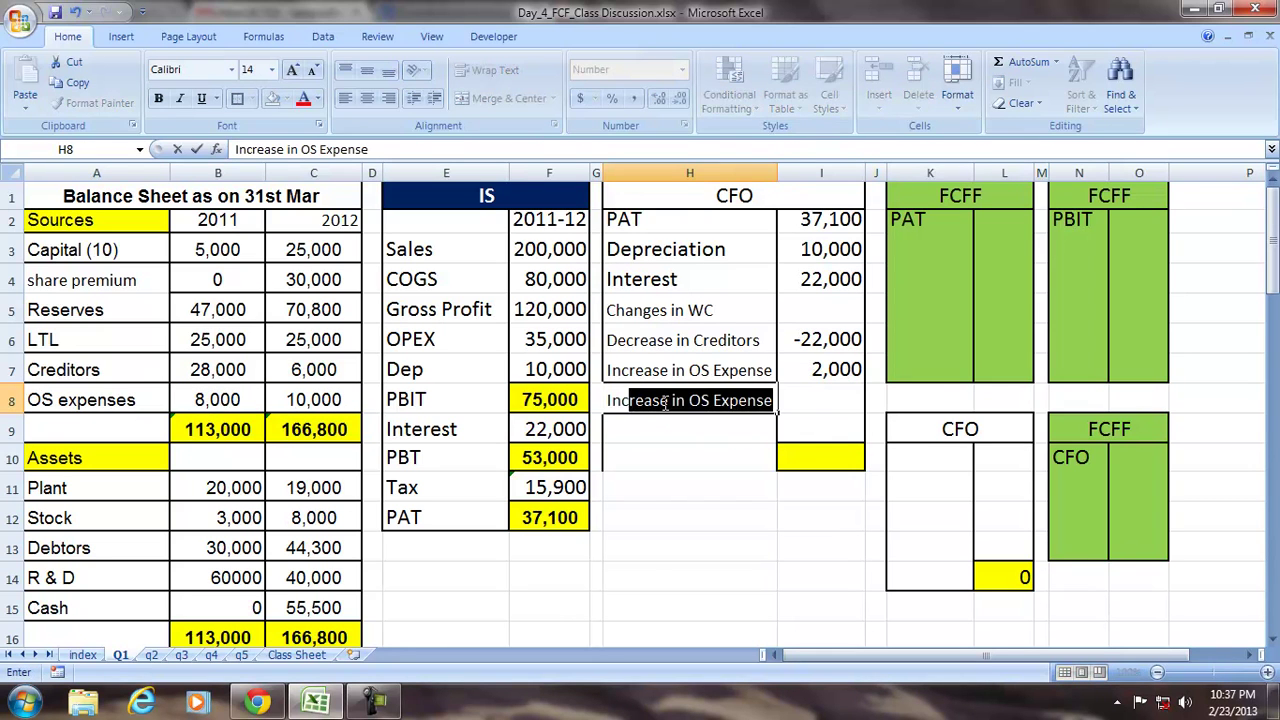
{"action": "type", "text": " in D"}
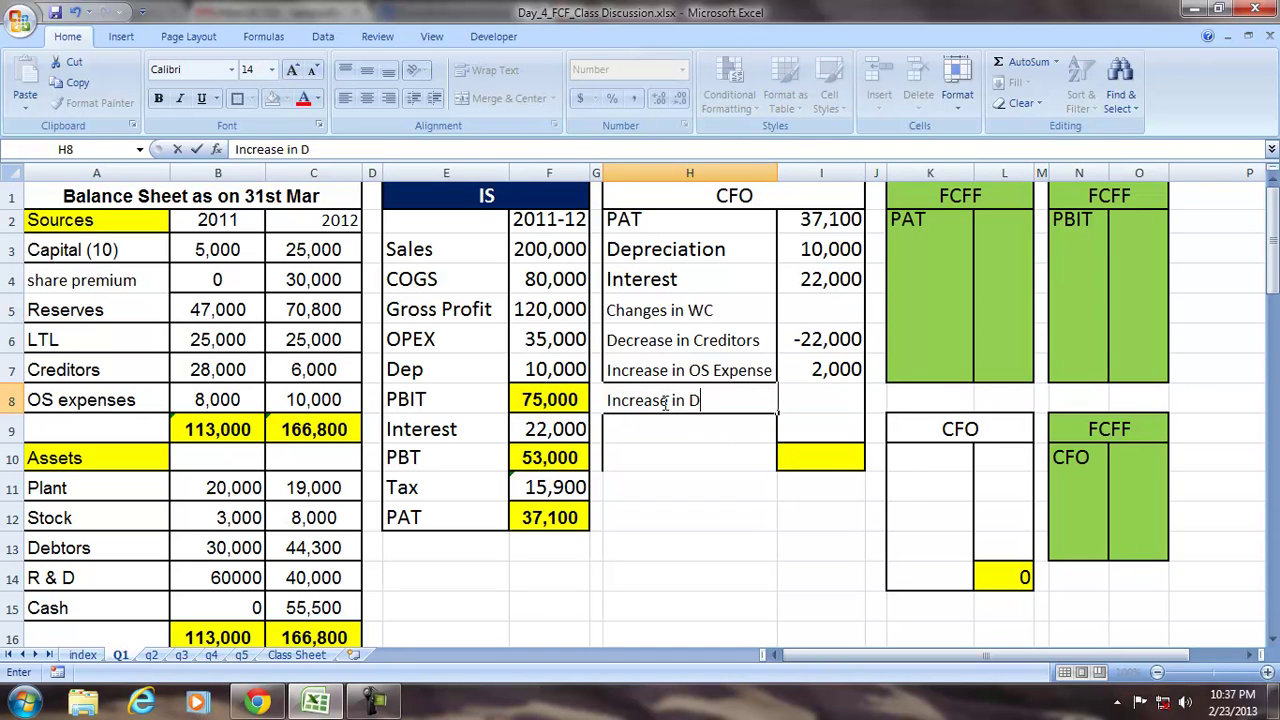
{"action": "type", "text": "ebtors"}
{"action": "key", "text": "Tab"}
Calculate the cash effect of the debtors change in I8 as B13-C13.
{"action": "type", "text": "="}
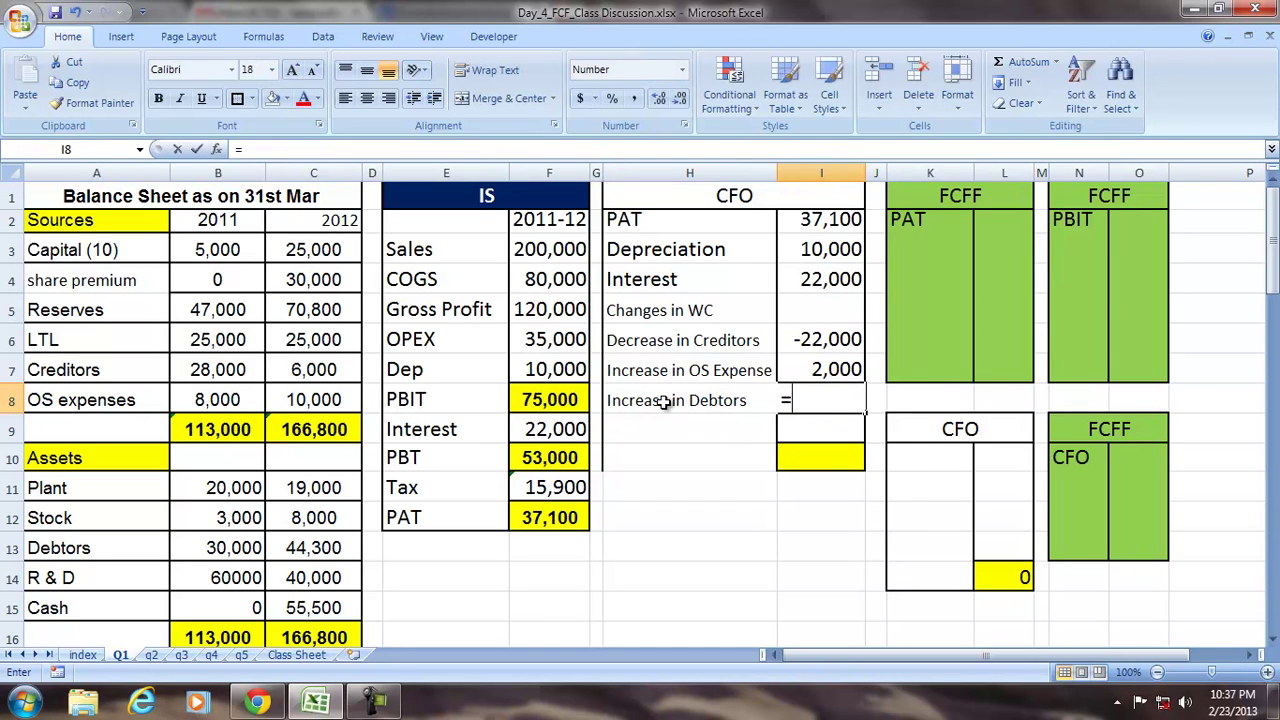
{"action": "left_click", "coordinate": [229, 543]}
{"action": "type", "text": "-"}
{"action": "left_click", "coordinate": [325, 545]}
{"action": "key", "text": "Return"}
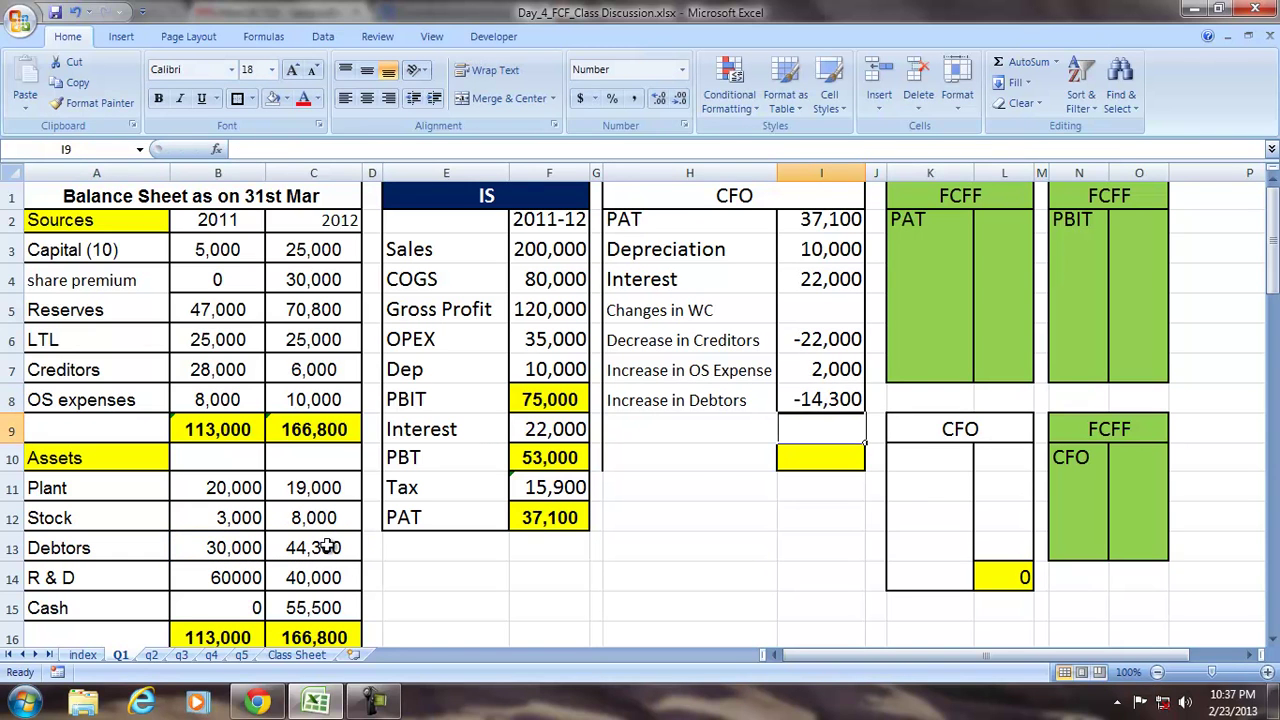
Enter the label Increase in stock in H9 and calculate its cash effect in I9 as B12-C12.
{"action": "left_click", "coordinate": [638, 425]}
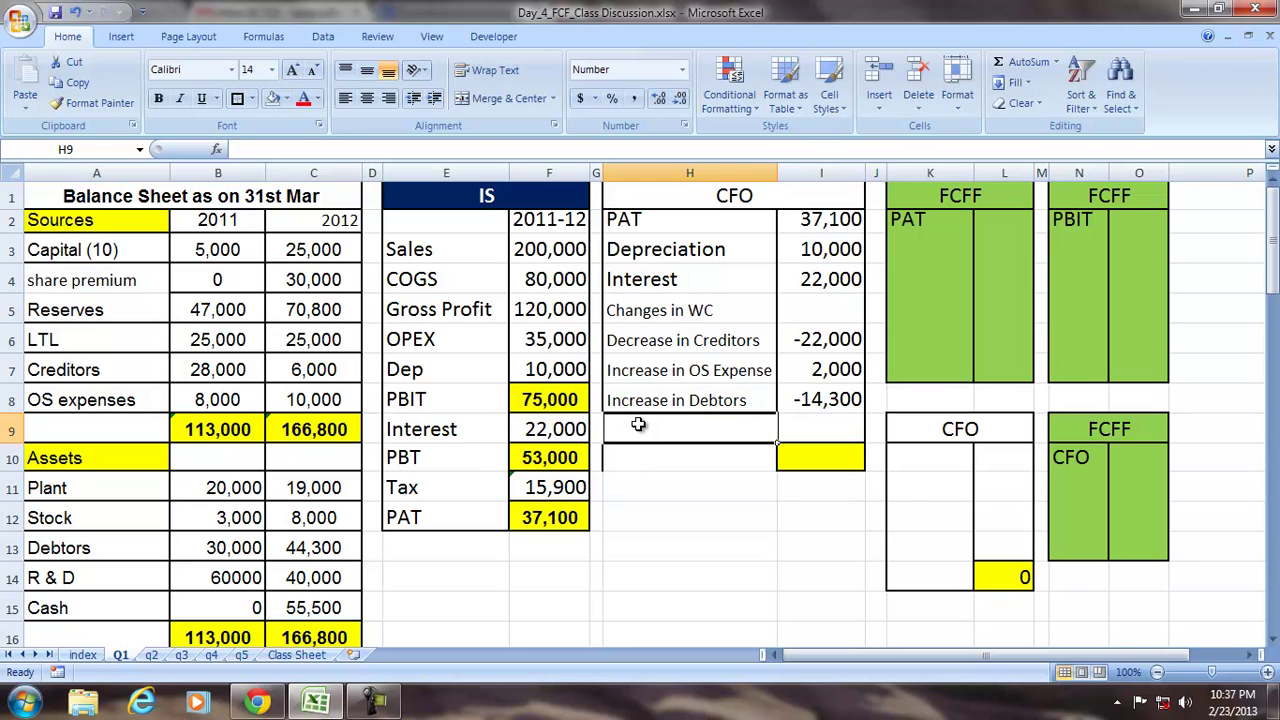
{"action": "type", "text": "Increase in stock"}
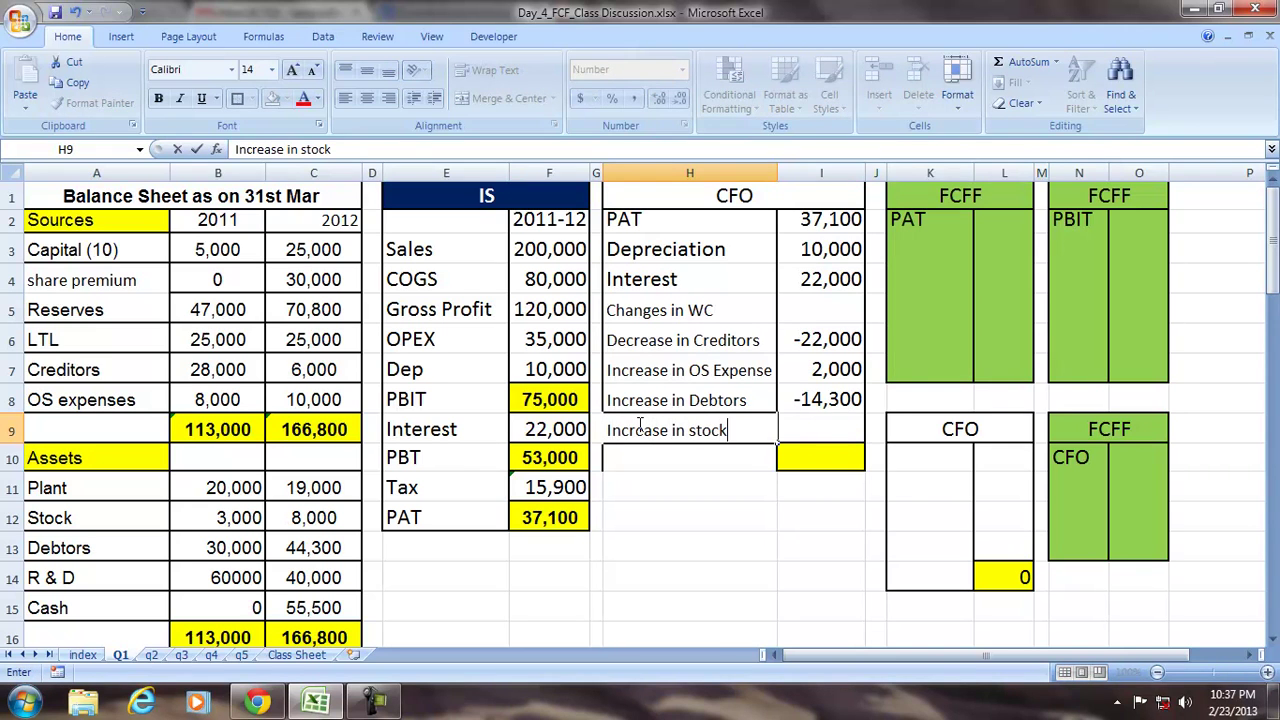
{"action": "key", "text": "Tab"}
{"action": "type", "text": "="}
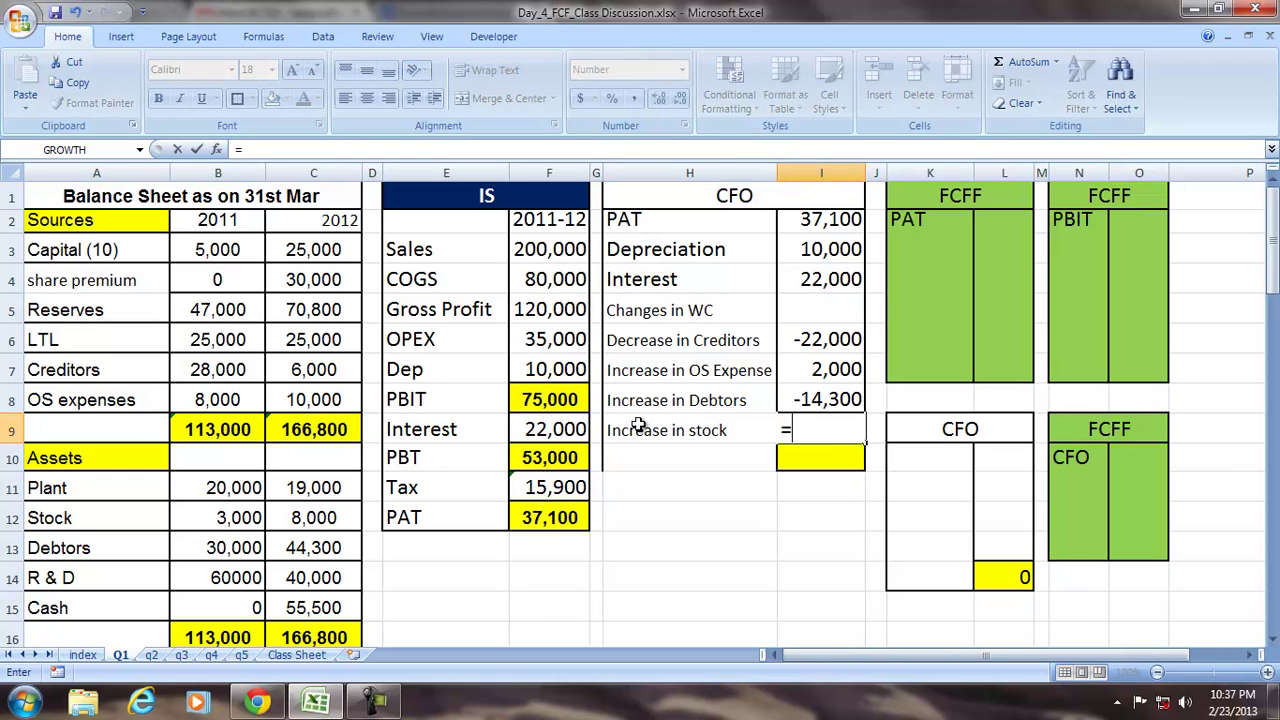
{"action": "type", "text": "-"}
{"action": "left_click", "coordinate": [290, 517]}
{"action": "key", "text": "Return"}
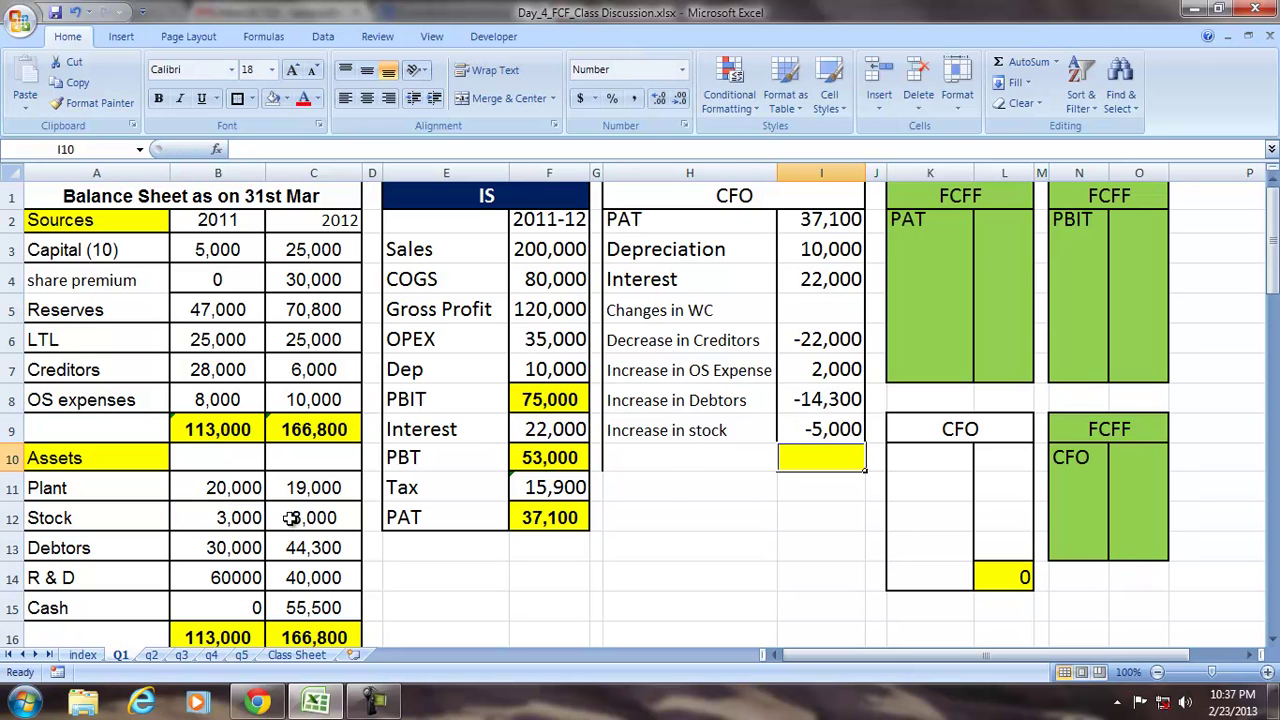
Total I2:I9 in I10 with AutoSum and apply an outside border around the CFO table H1:I10.
{"action": "left_click", "coordinate": [793, 222]}
{"action": "left_click_drag", "start_coordinate": [793, 222], "coordinate": [814, 429]}
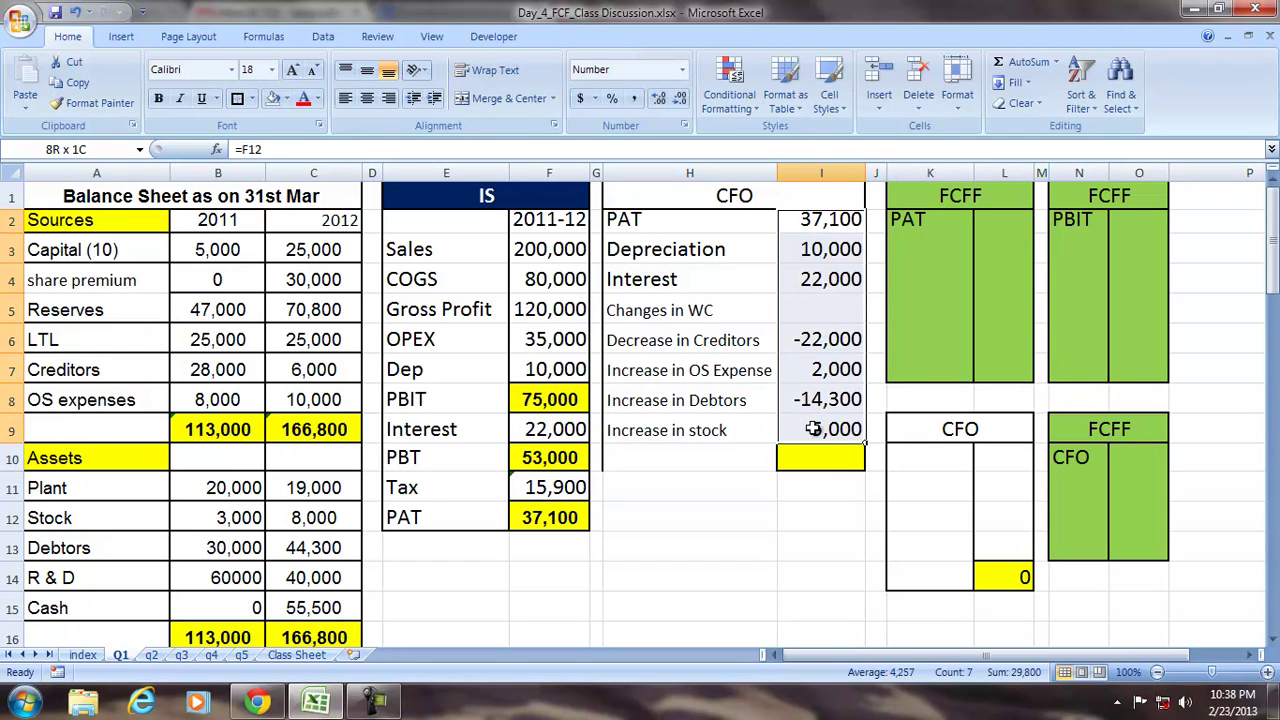
{"action": "left_click", "coordinate": [997, 64]}
{"action": "left_click", "coordinate": [831, 457]}
{"action": "left_click_drag", "start_coordinate": [737, 194], "coordinate": [772, 456]}
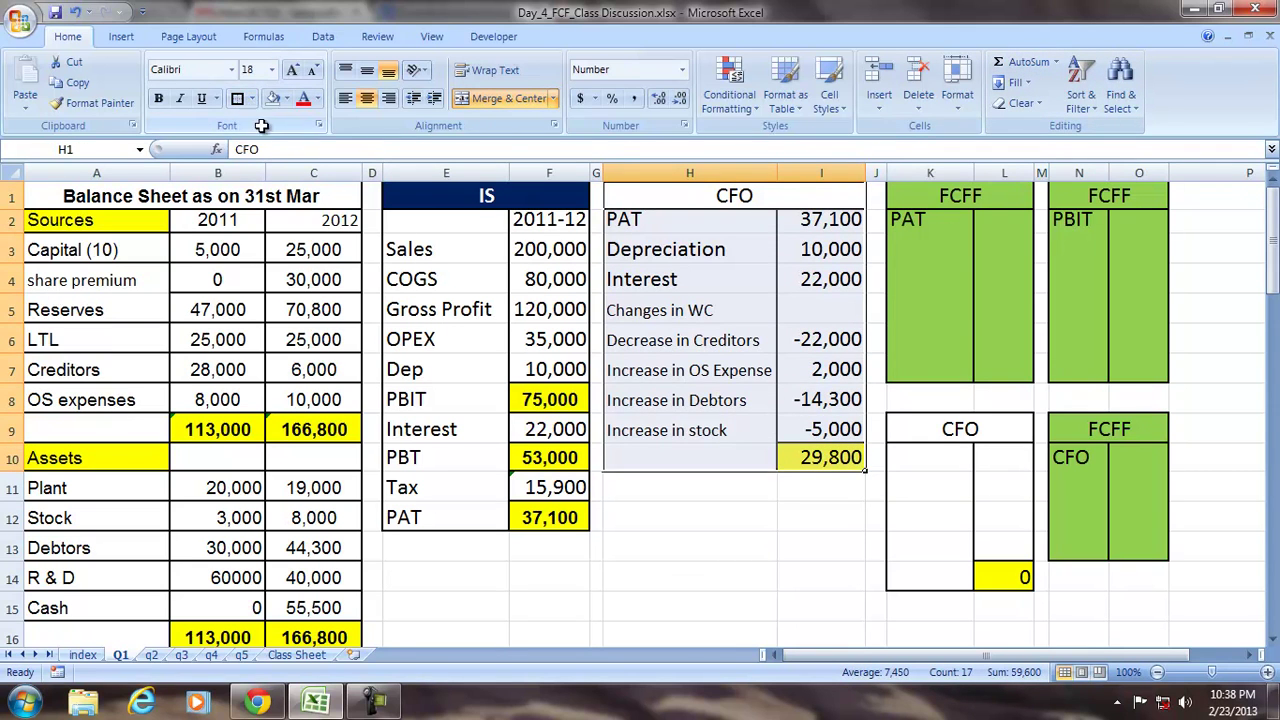
{"action": "left_click", "coordinate": [779, 510]}
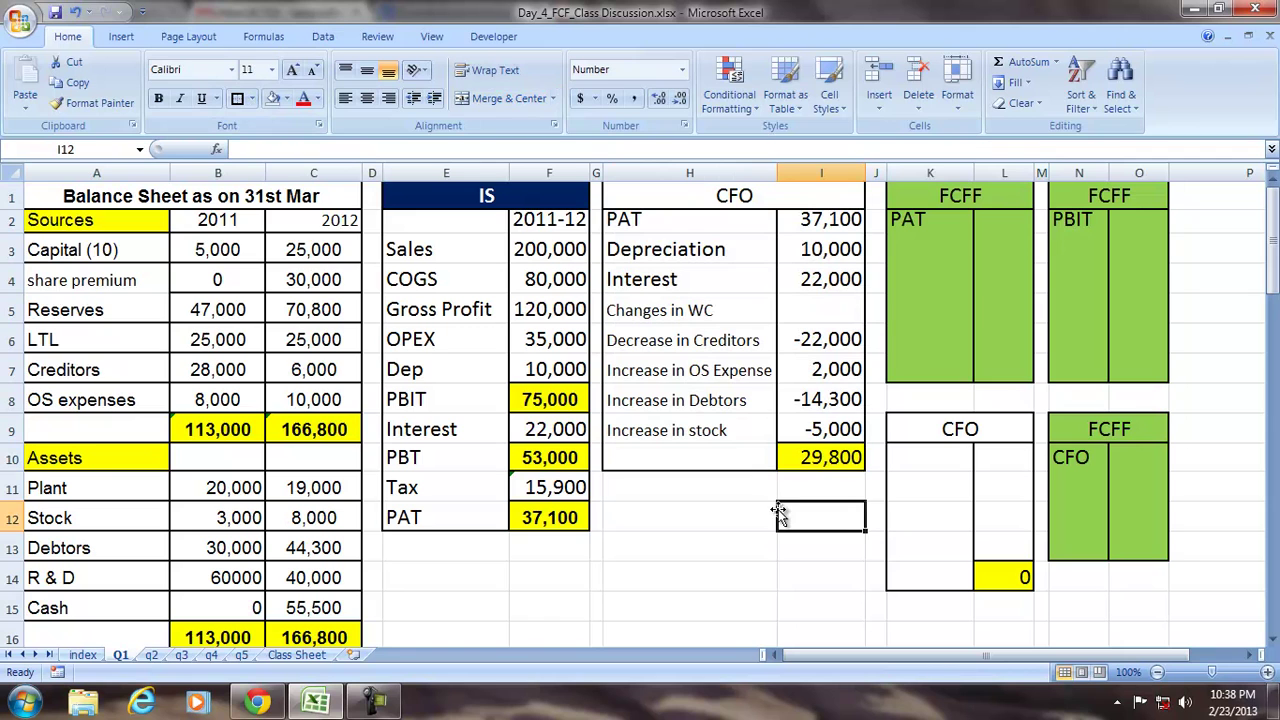
Copy the formatting of Changes in WC onto the Depreciation and Interest labels in H3:H4.
{"action": "left_click", "coordinate": [636, 254]}
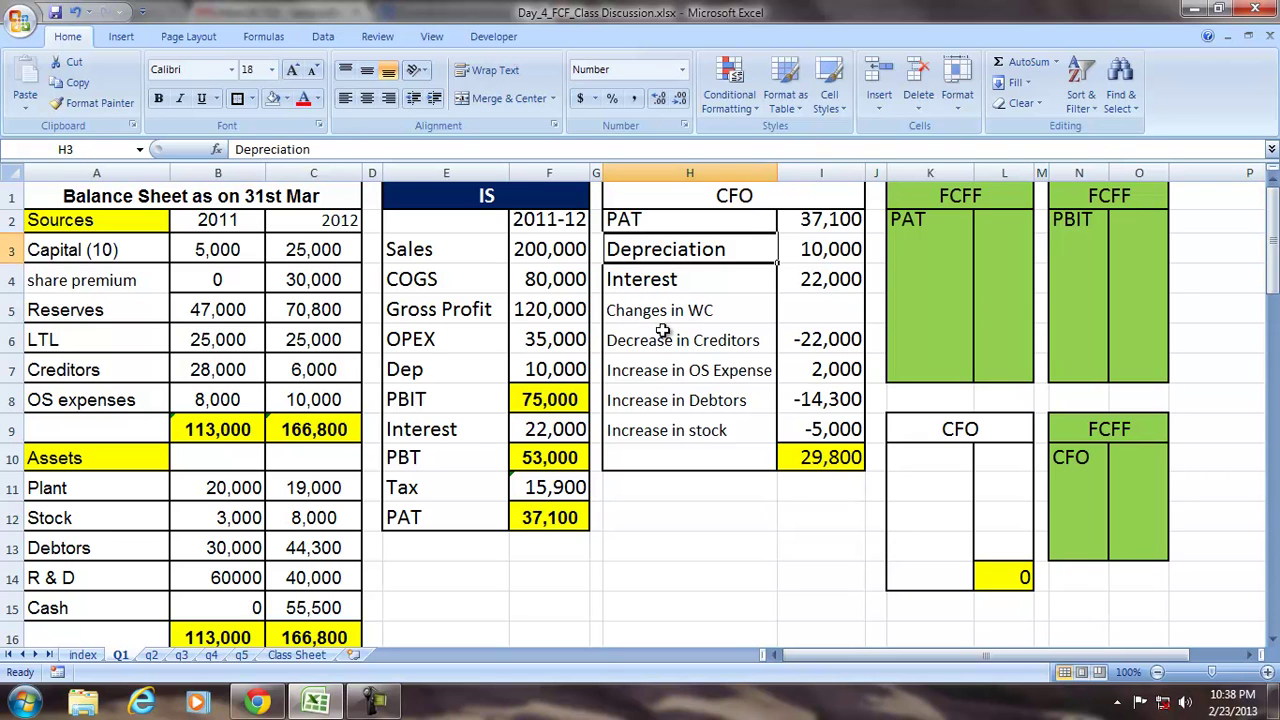
{"action": "left_click", "coordinate": [633, 314]}
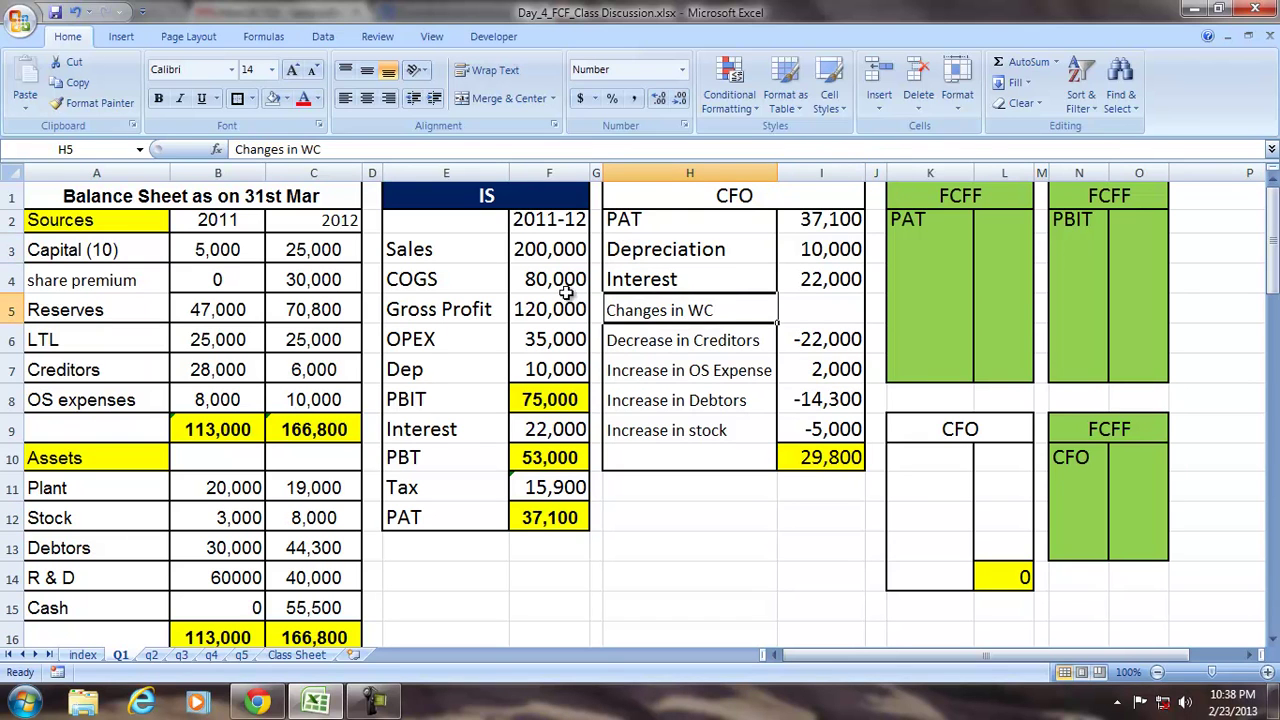
{"action": "left_click", "coordinate": [94, 102]}
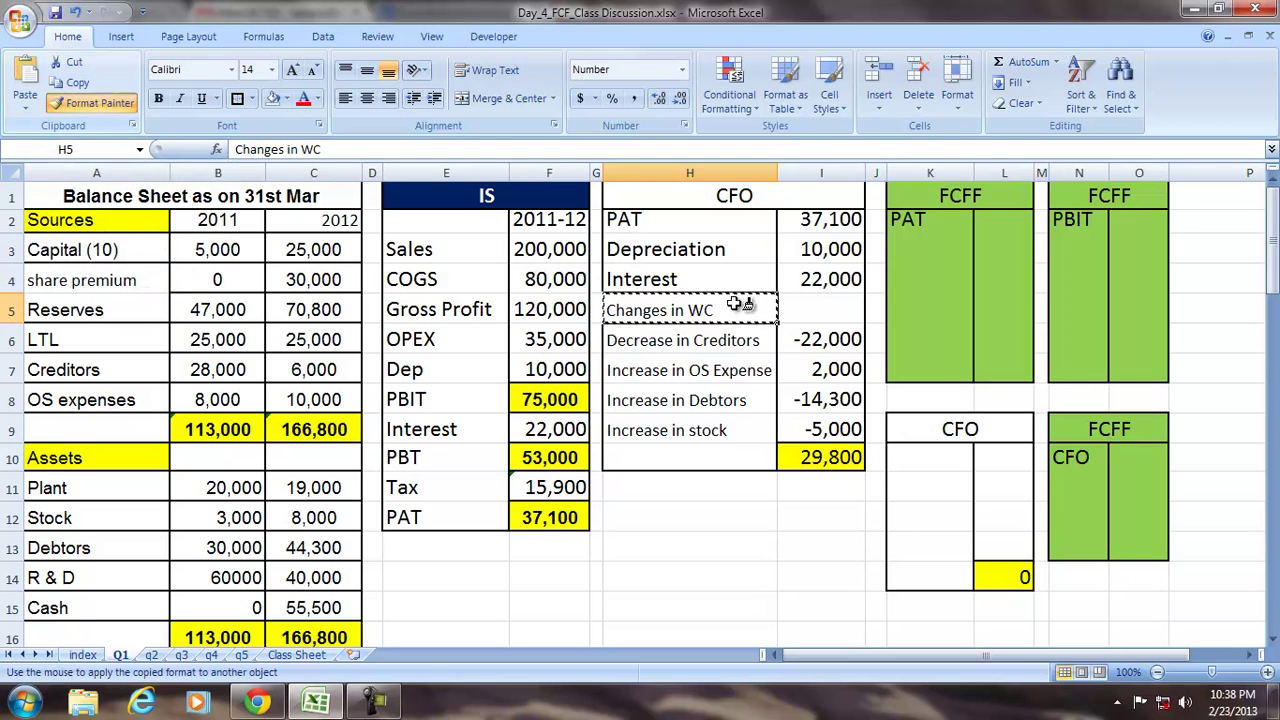
{"action": "left_click_drag", "start_coordinate": [665, 252], "coordinate": [675, 285]}
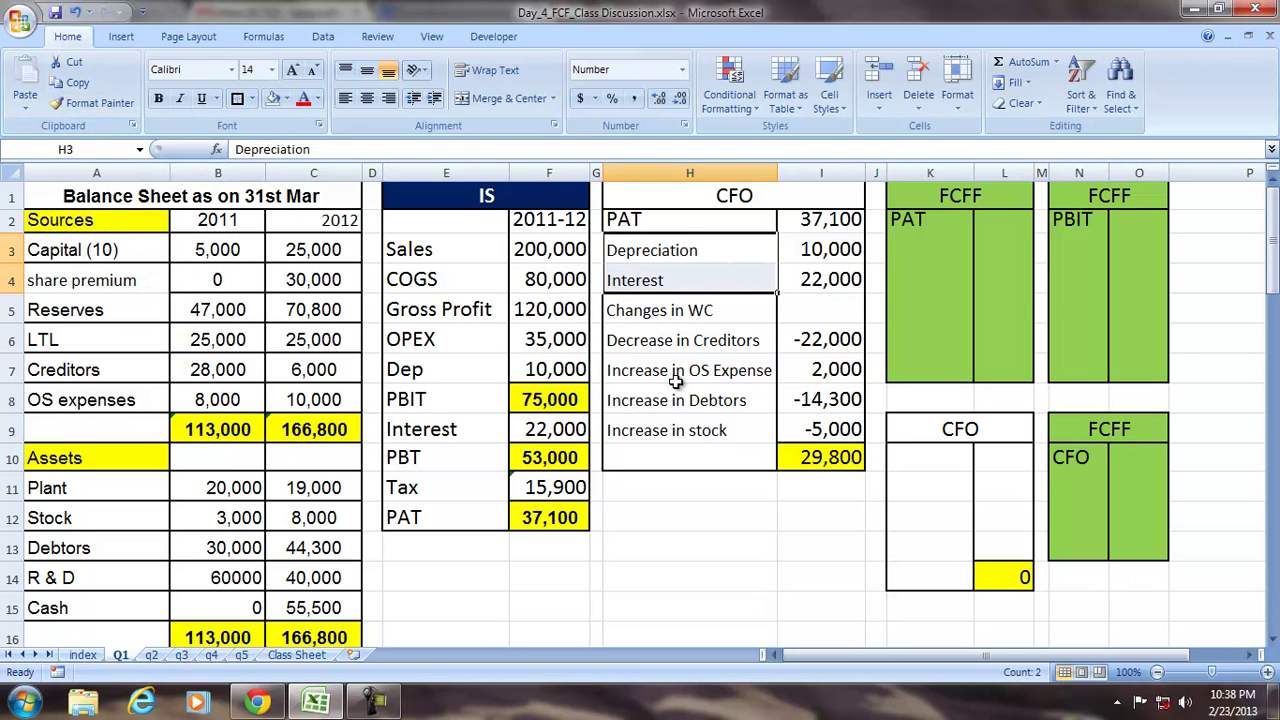
Trace the precedents of the creditors, OS expense, debtors and stock changes in I6 to I9 back to the balance sheet.
{"action": "left_click", "coordinate": [678, 372]}
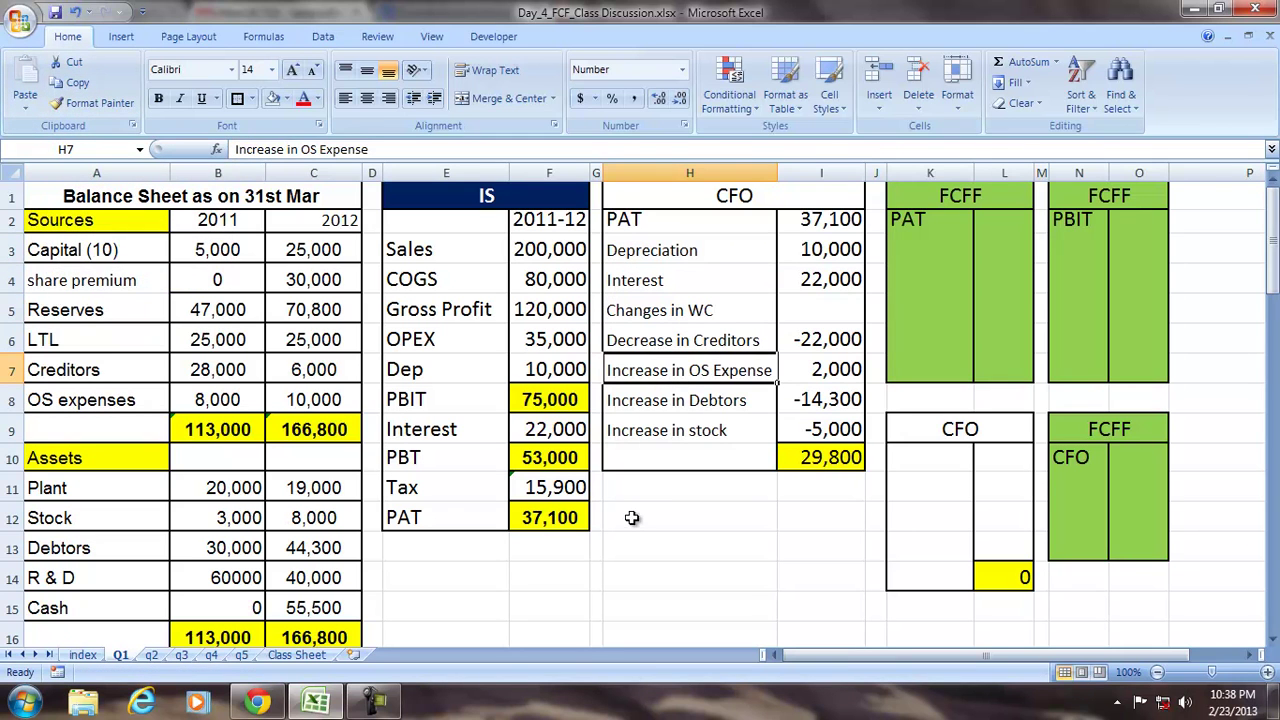
{"action": "left_click", "coordinate": [665, 312]}
{"action": "left_click", "coordinate": [662, 348]}
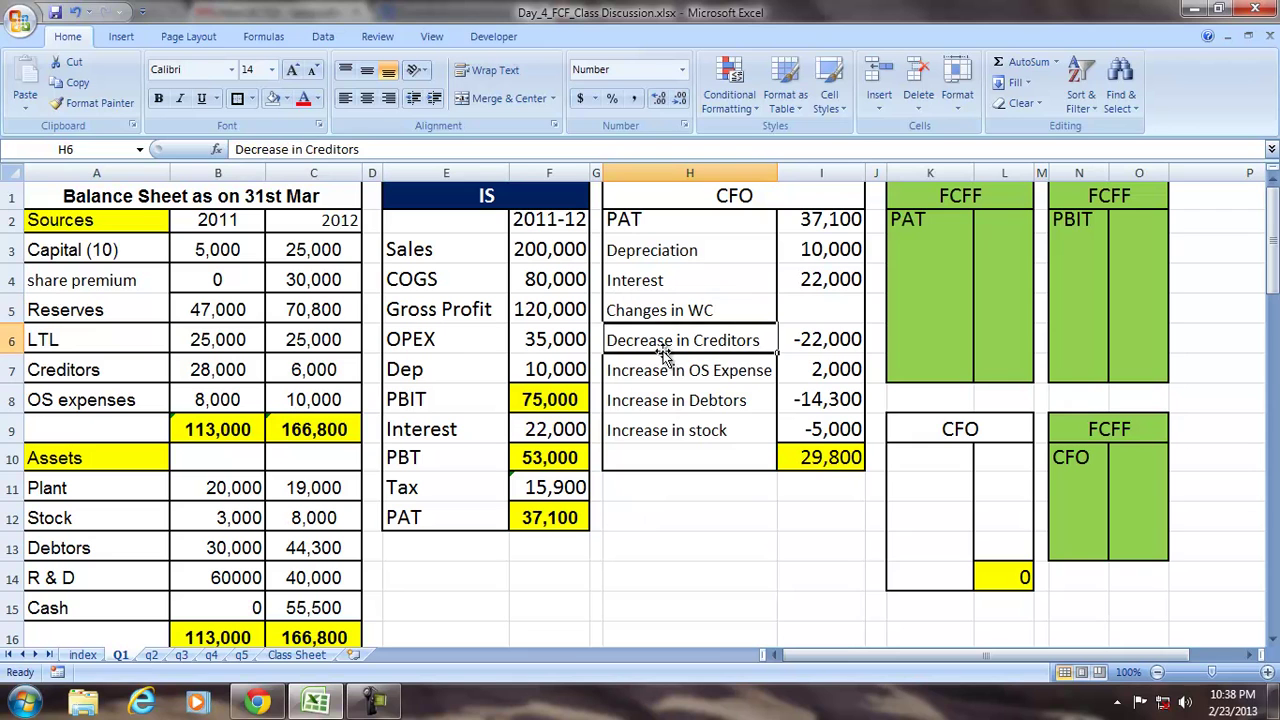
{"action": "left_click", "coordinate": [829, 339]}
{"action": "left_click", "coordinate": [263, 37]}
{"action": "left_click", "coordinate": [703, 60]}
{"action": "left_click", "coordinate": [814, 365]}
{"action": "left_click", "coordinate": [703, 60]}
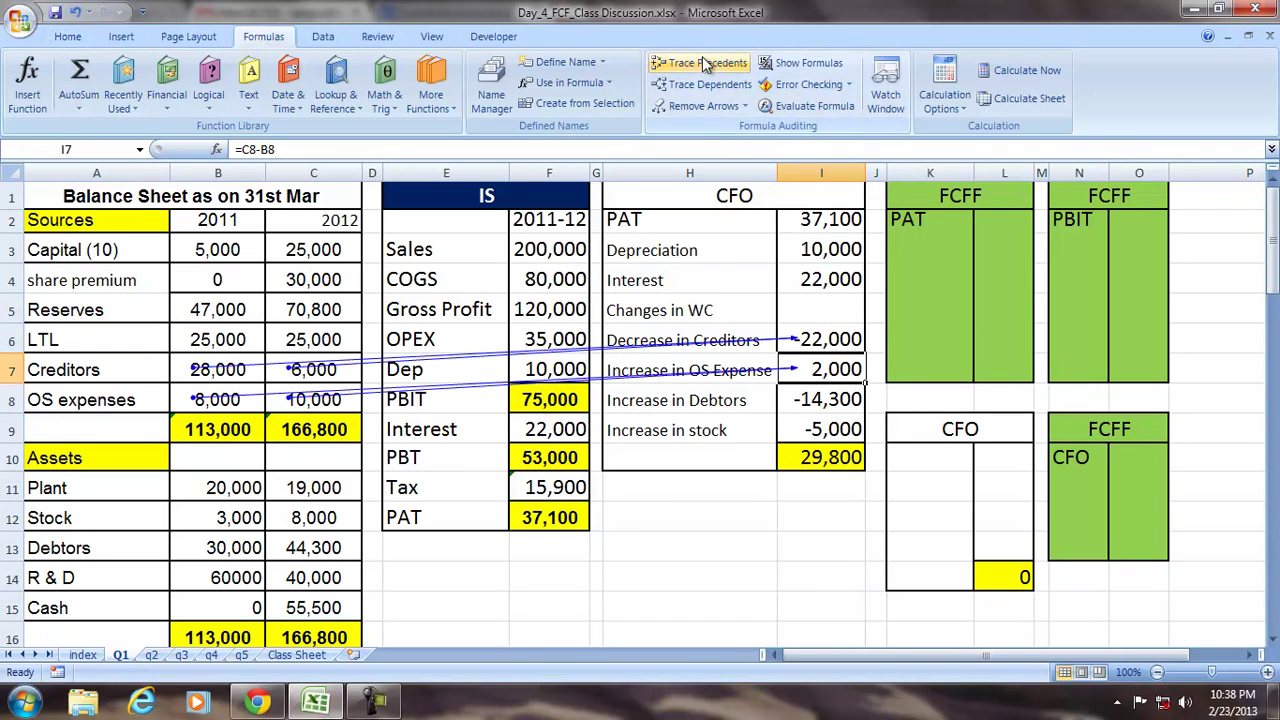
{"action": "left_click", "coordinate": [800, 402]}
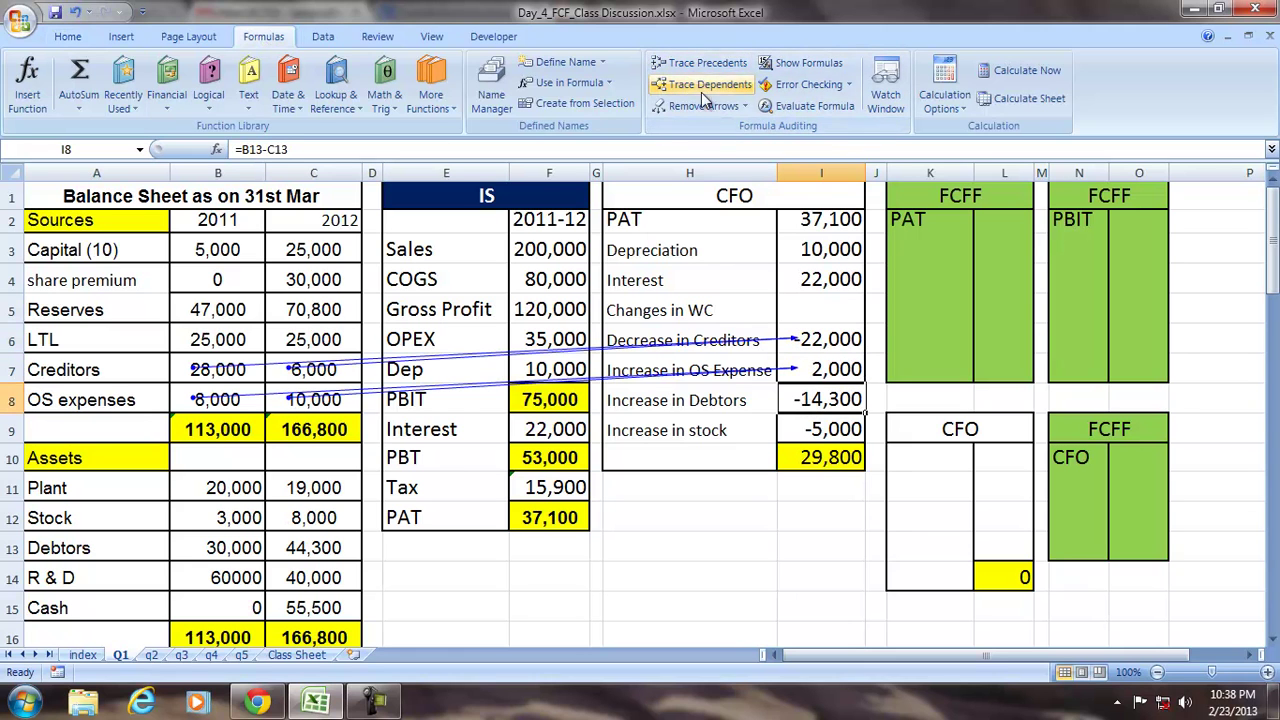
{"action": "left_click", "coordinate": [703, 62]}
{"action": "left_click", "coordinate": [806, 430]}
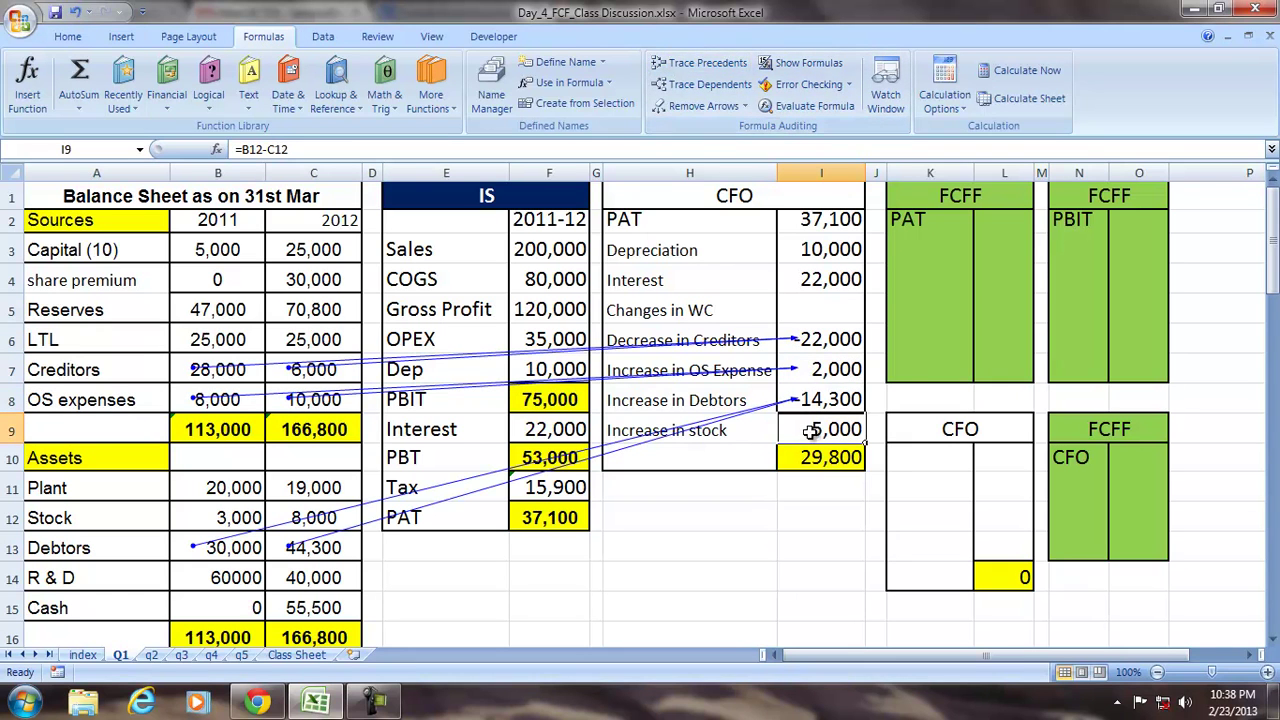
{"action": "left_click", "coordinate": [703, 62]}
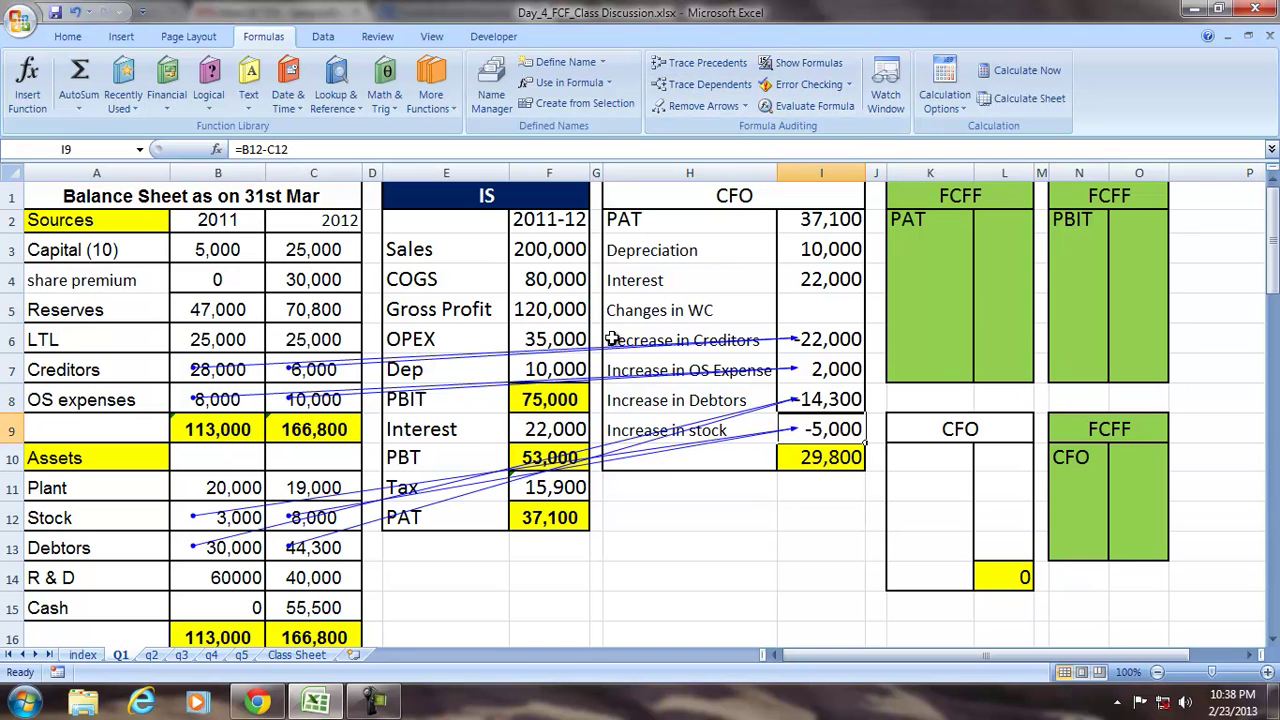
Remove all the precedent tracing arrows from the sheet.
{"action": "left_click", "coordinate": [674, 104]}
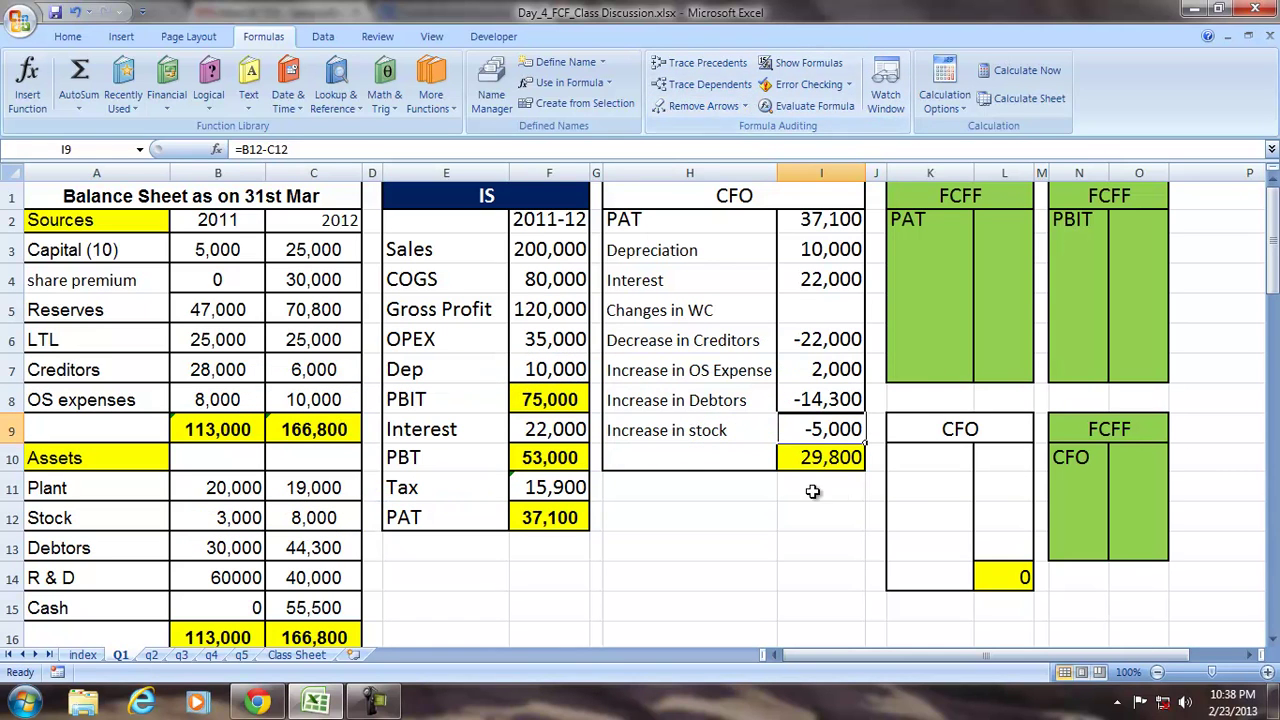
{"action": "left_click", "coordinate": [833, 462]}
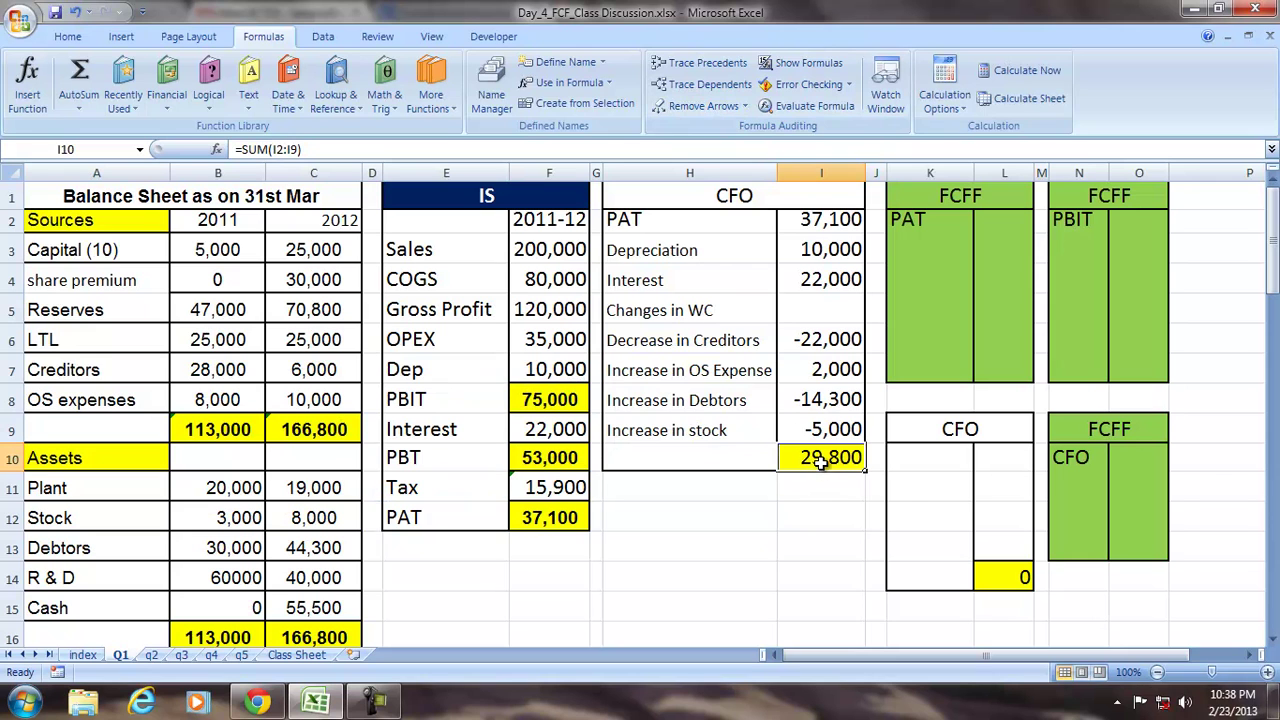
{"action": "left_click", "coordinate": [955, 197]}
{"action": "left_click", "coordinate": [940, 225]}
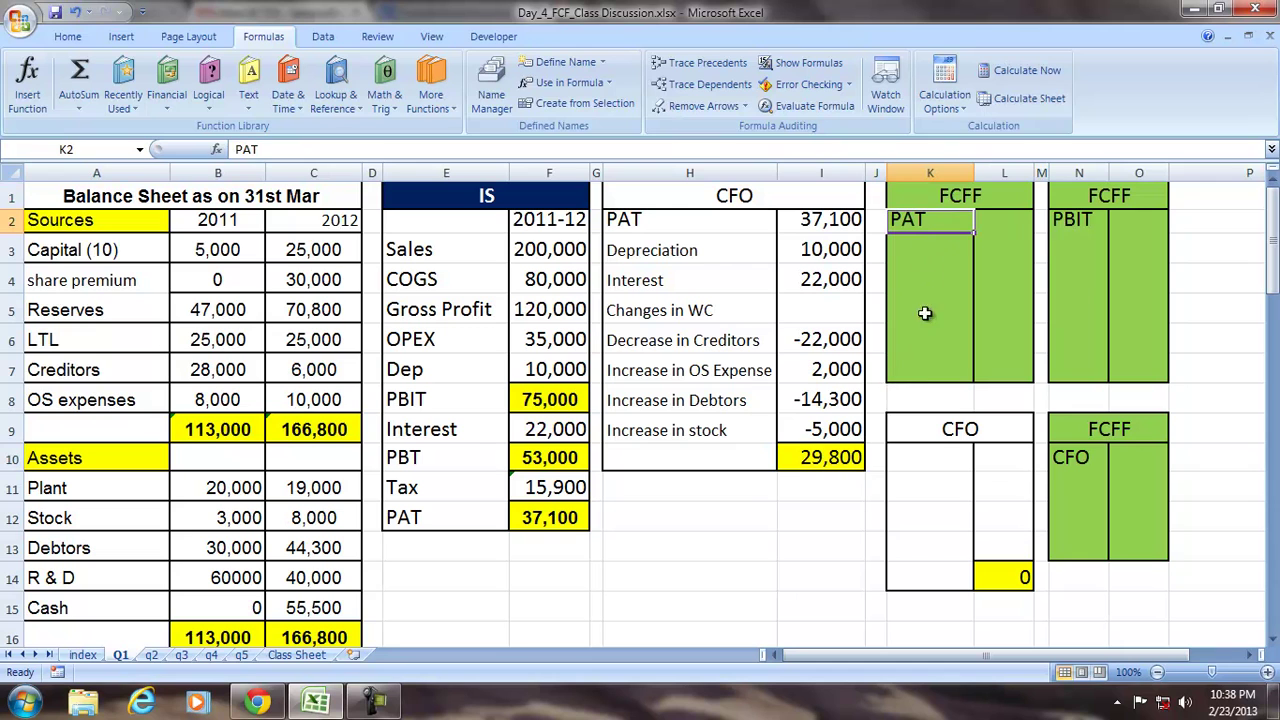
{"action": "left_click", "coordinate": [915, 241]}
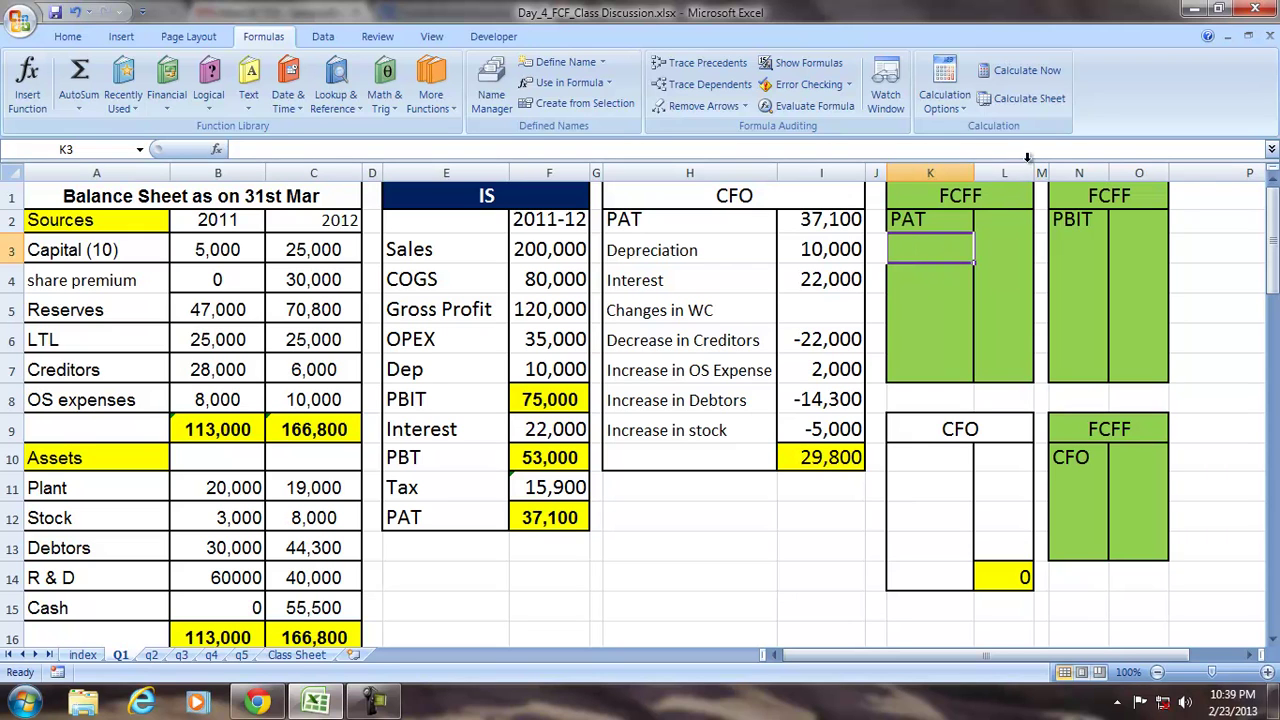
Widen column L slightly and link the PAT amount in L2 of the FCFF table to F12.
{"action": "left_click_drag", "start_coordinate": [1034, 172], "coordinate": [1042, 172]}
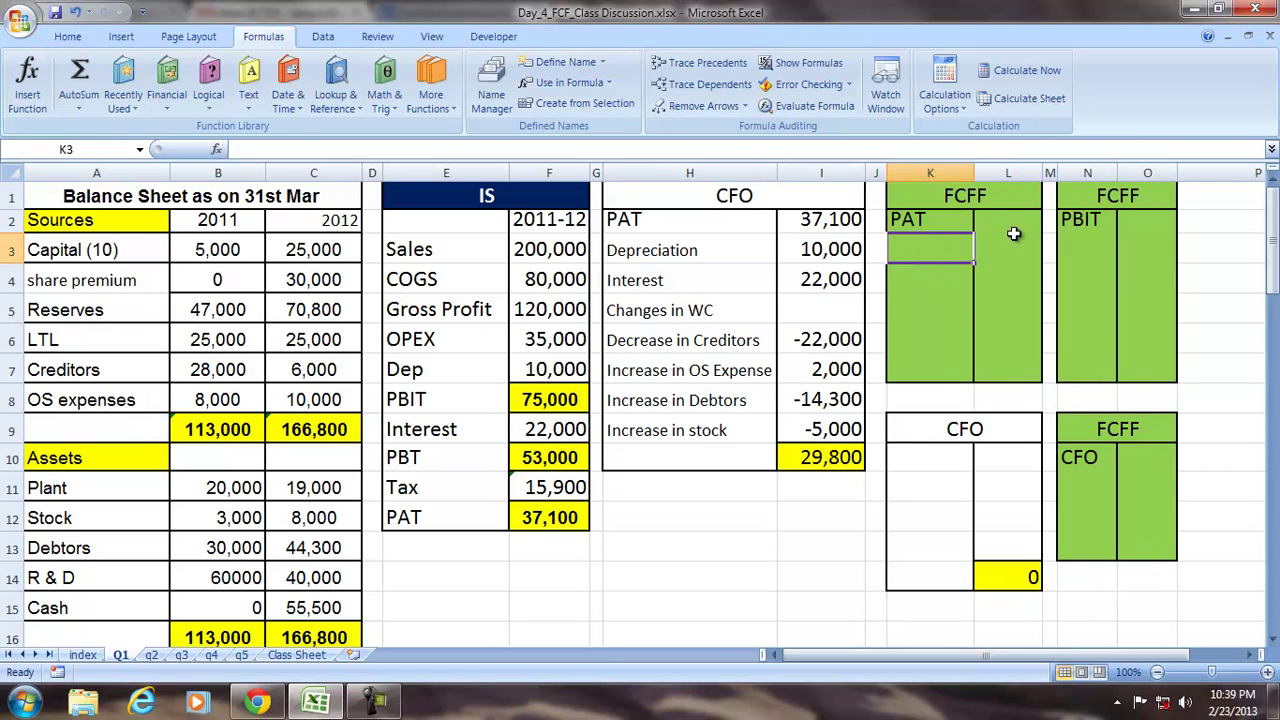
{"action": "left_click", "coordinate": [986, 219]}
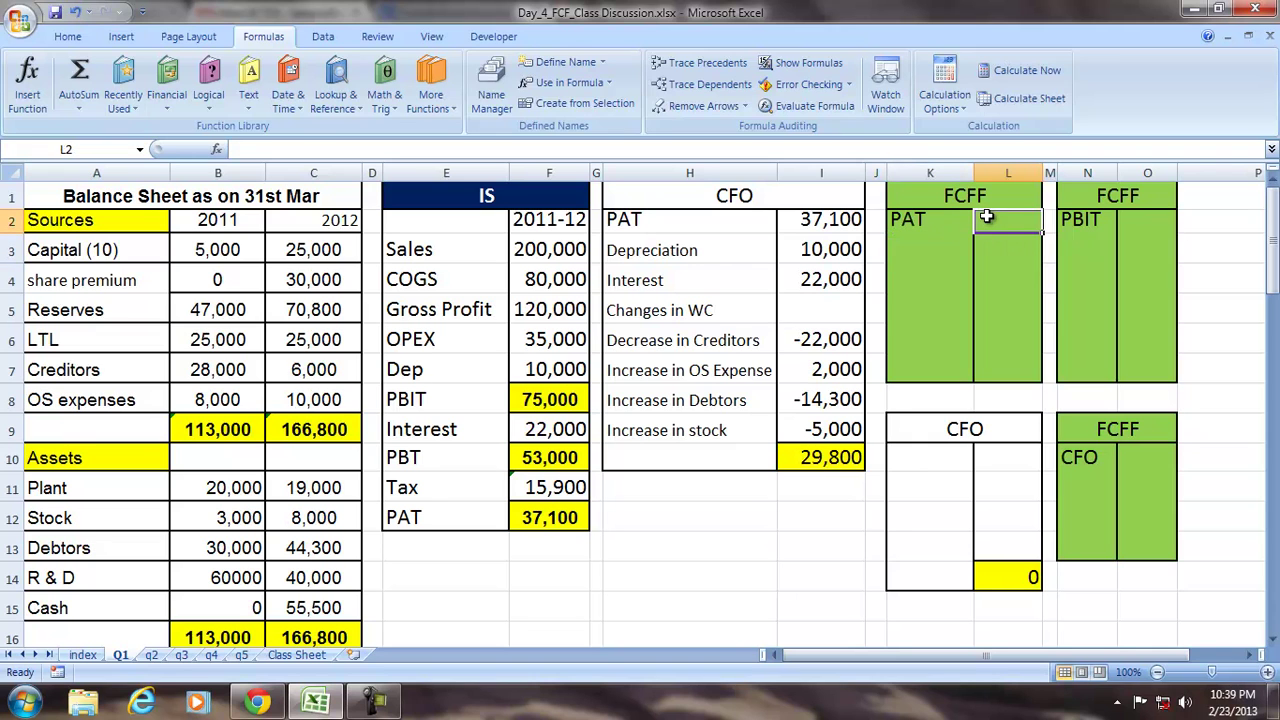
{"action": "type", "text": "="}
{"action": "left_click", "coordinate": [545, 516]}
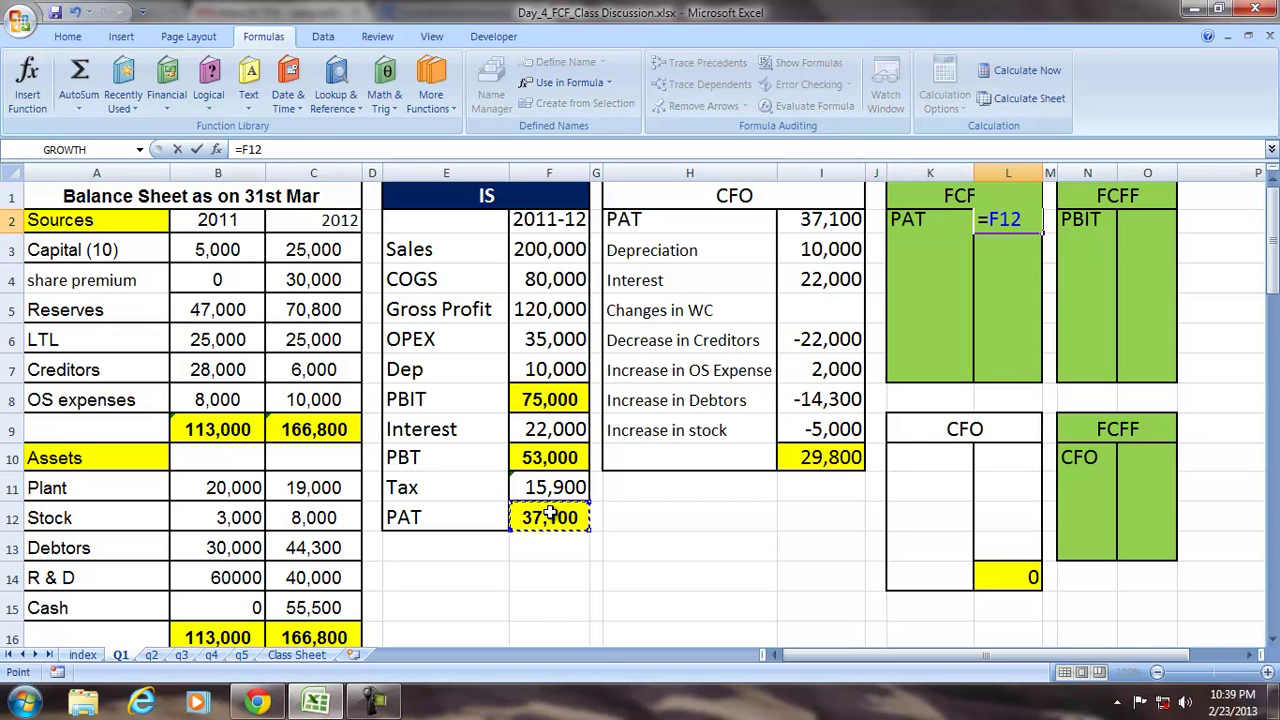
{"action": "key", "text": "Return"}
Enter the label Dep in K3 and link L3 to the CFO table's depreciation in I3.
{"action": "key", "text": "Left"}
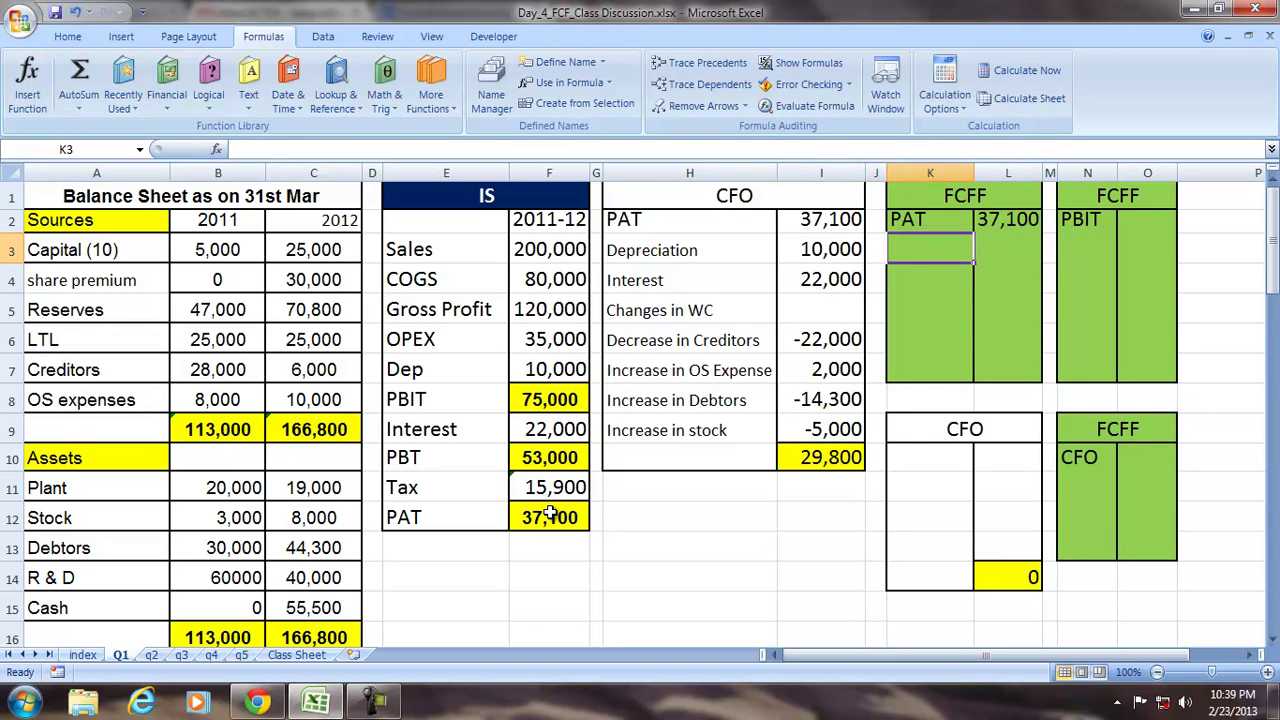
{"action": "type", "text": "A"}
{"action": "key", "text": "BackSpace"}
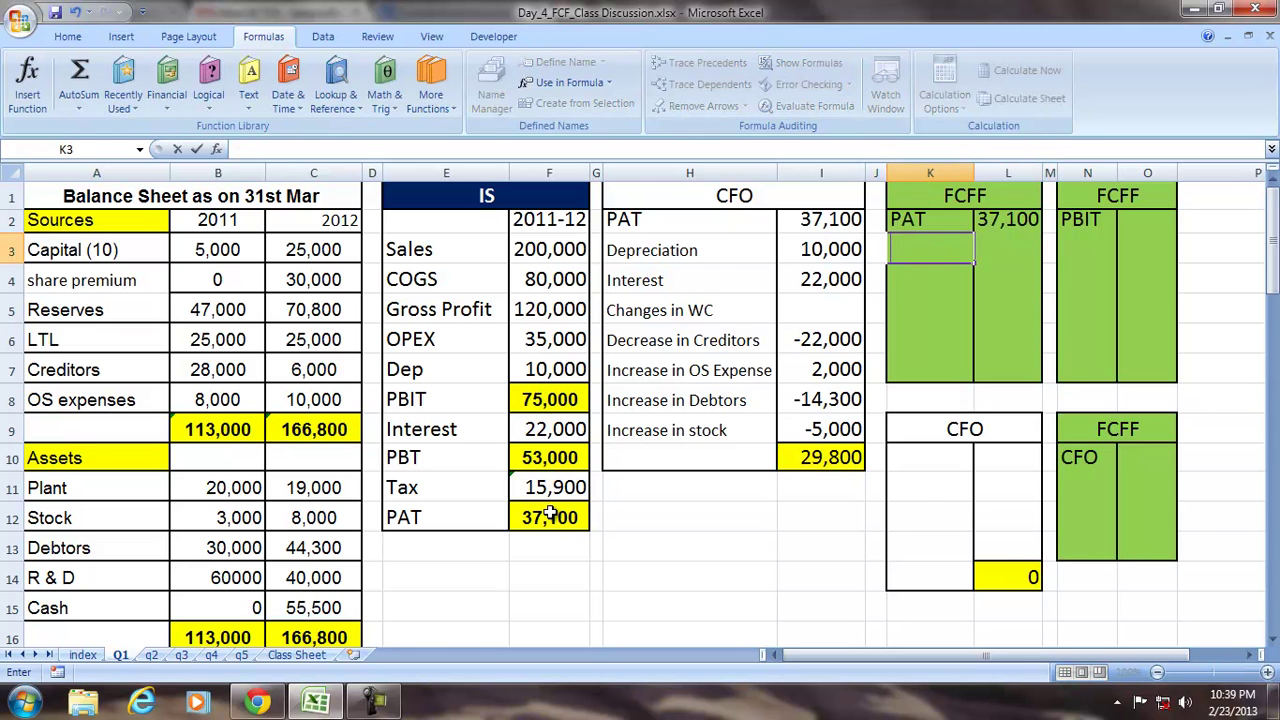
{"action": "type", "text": "Dep"}
{"action": "key", "text": "Tab"}
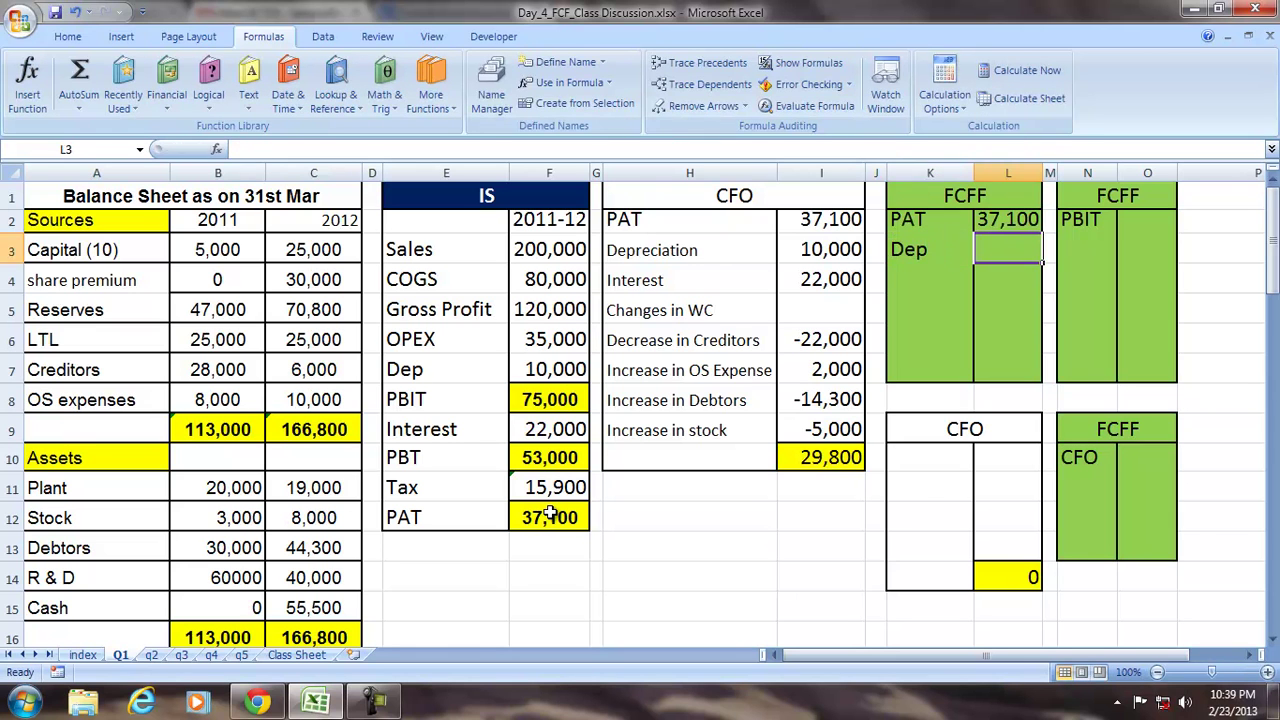
{"action": "type", "text": "="}
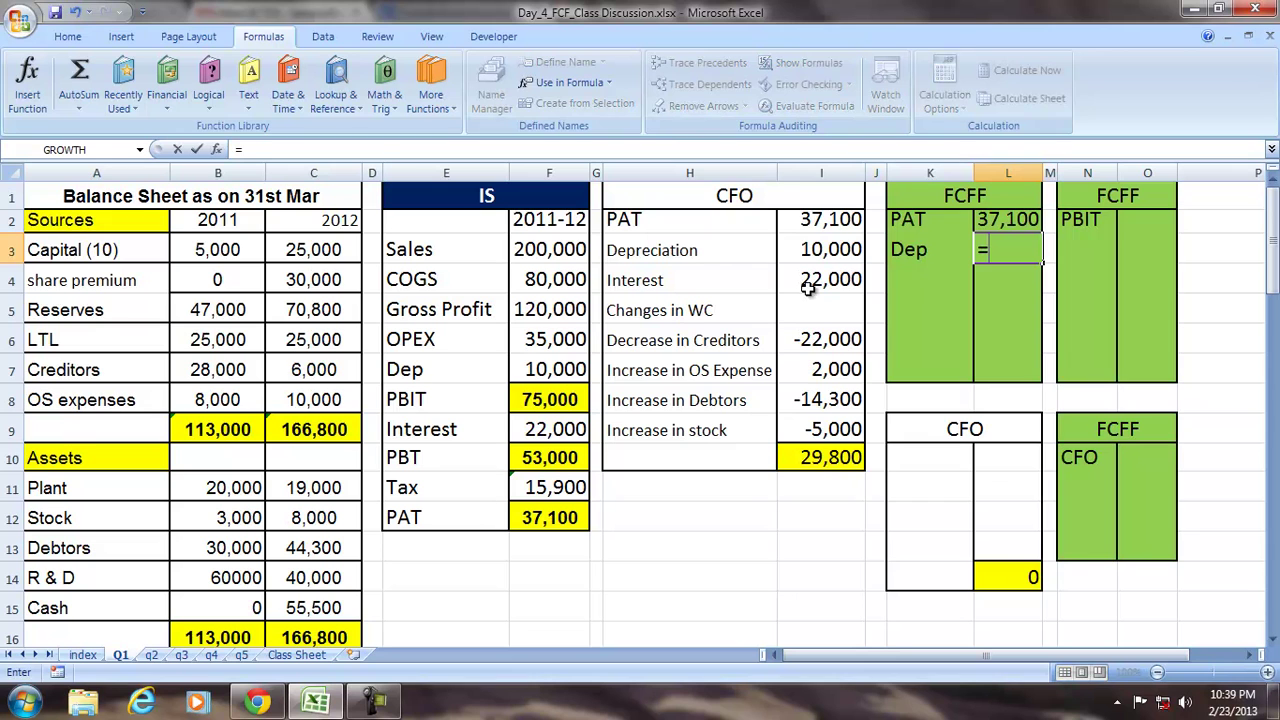
{"action": "left_click", "coordinate": [818, 256]}
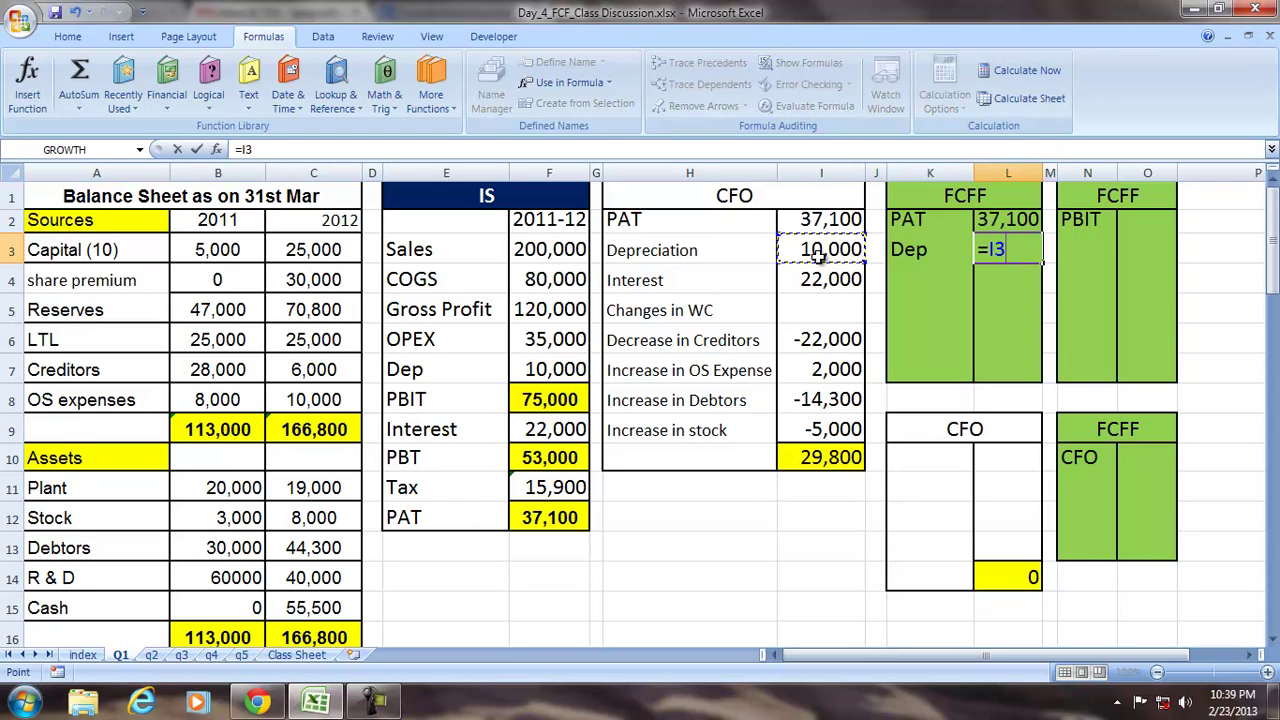
{"action": "key", "text": "Return"}
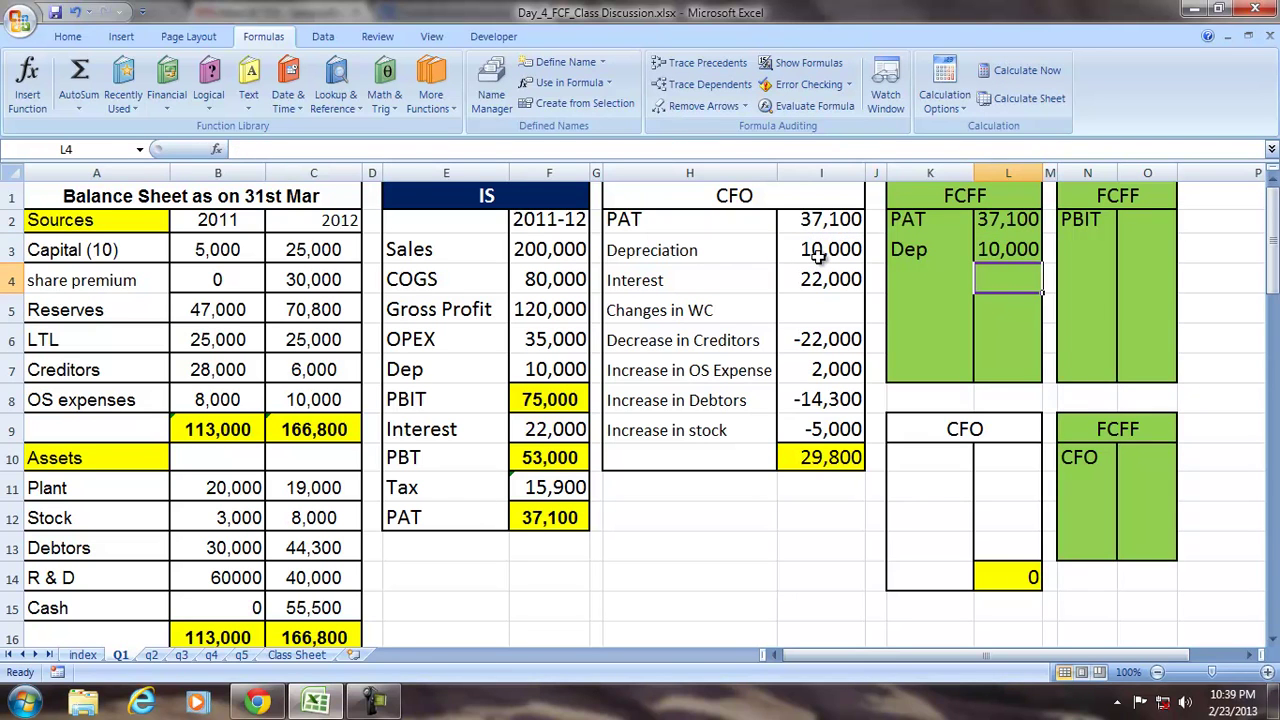
Enter the label Int*(1-t) in K4 and calculate the after-tax interest in L4 as =F9*.70.
{"action": "key", "text": "Left"}
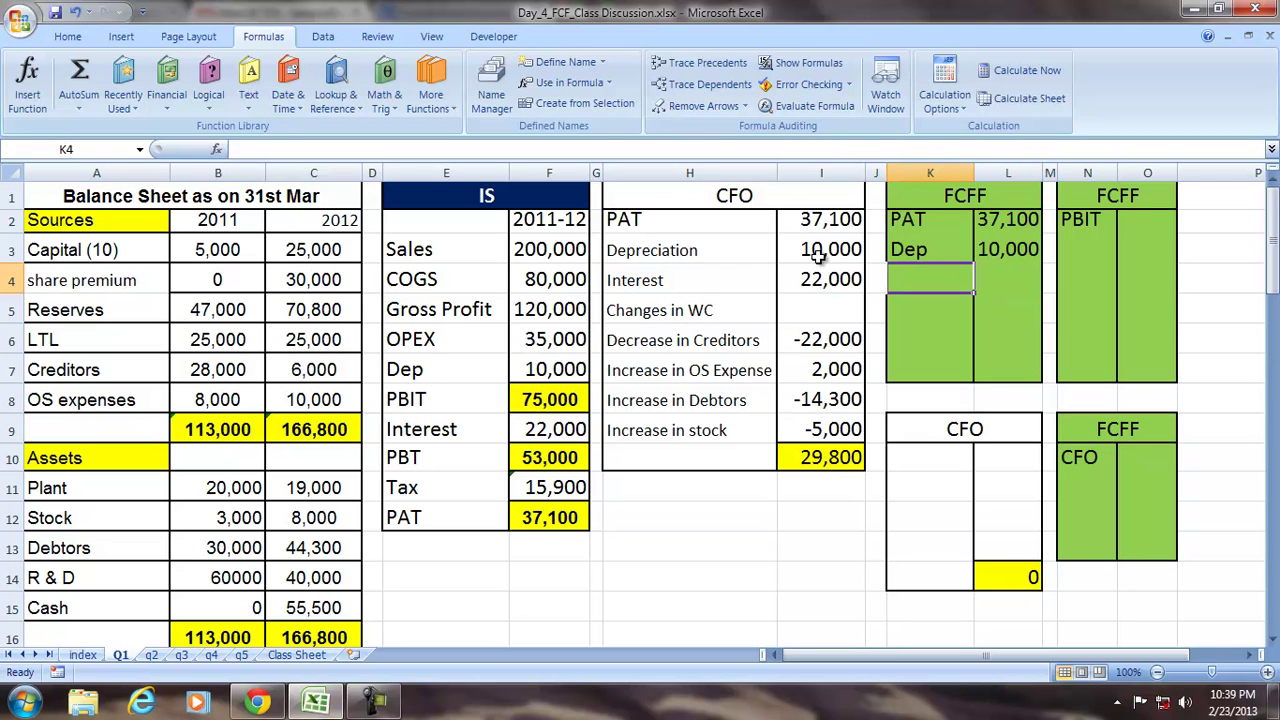
{"action": "type", "text": "Int*(1-t"}
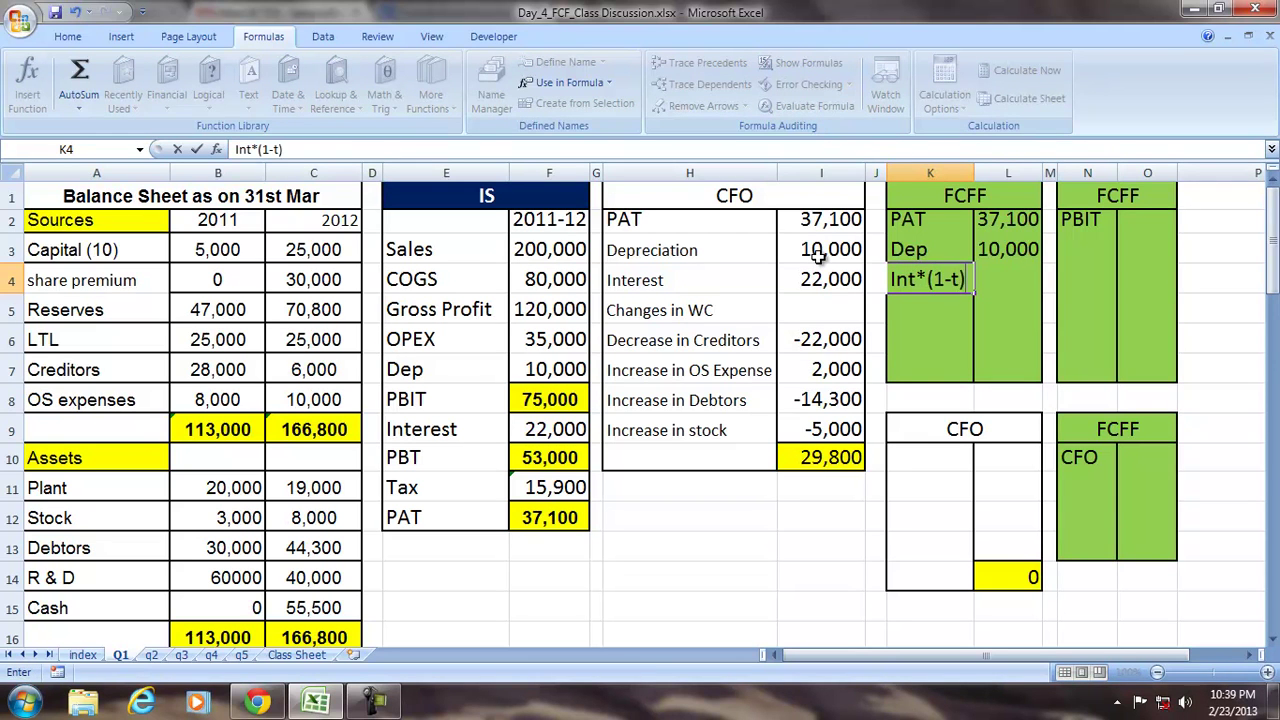
{"action": "key", "text": "Return"}
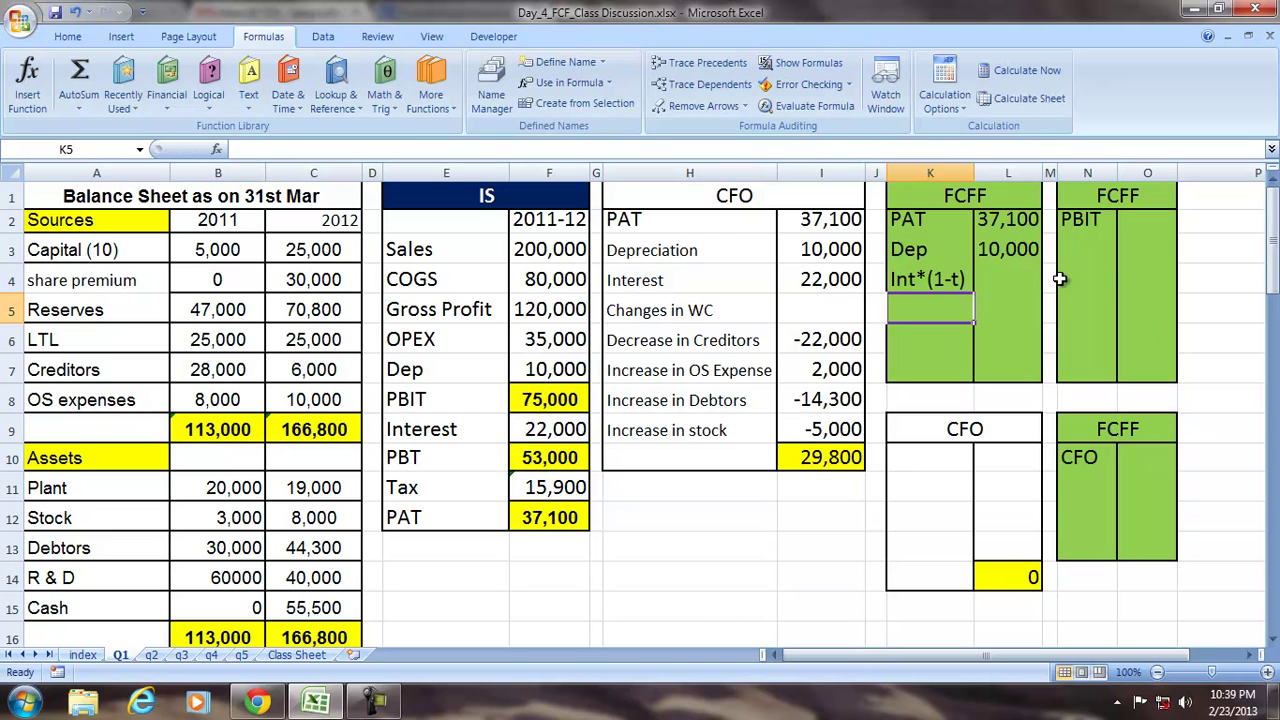
{"action": "left_click", "coordinate": [1011, 283]}
{"action": "type", "text": "="}
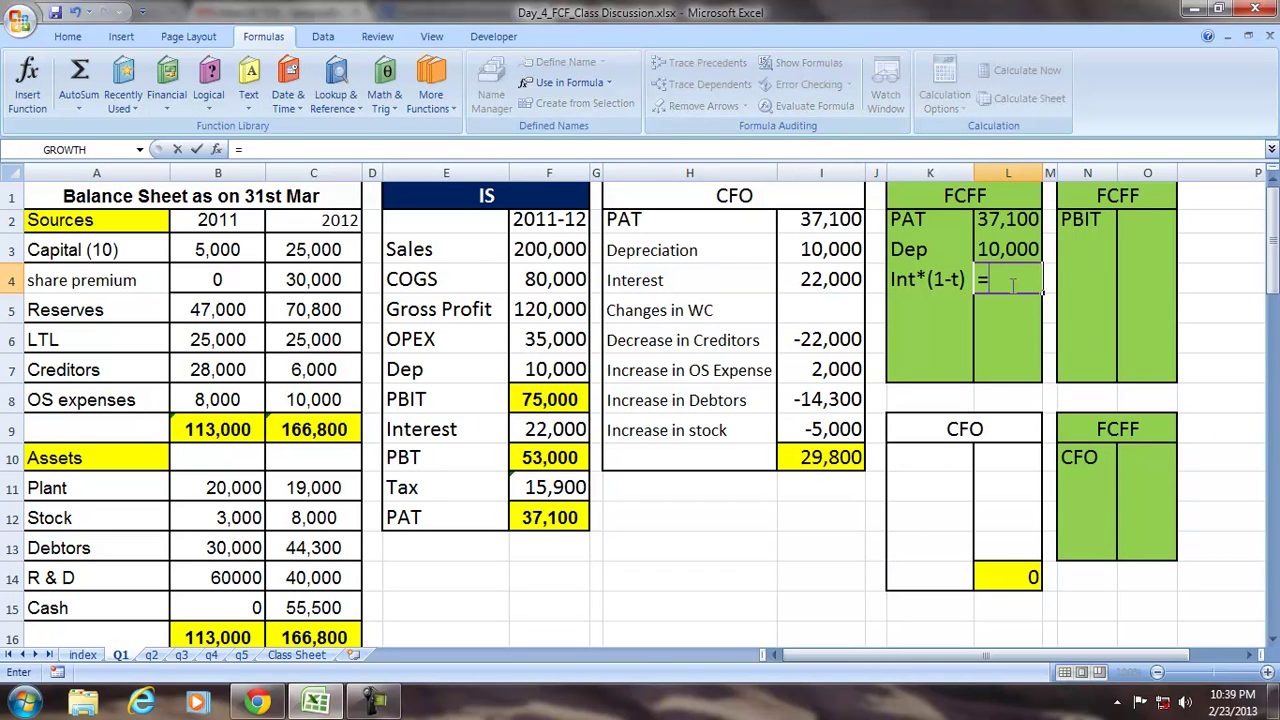
{"action": "left_click", "coordinate": [524, 430]}
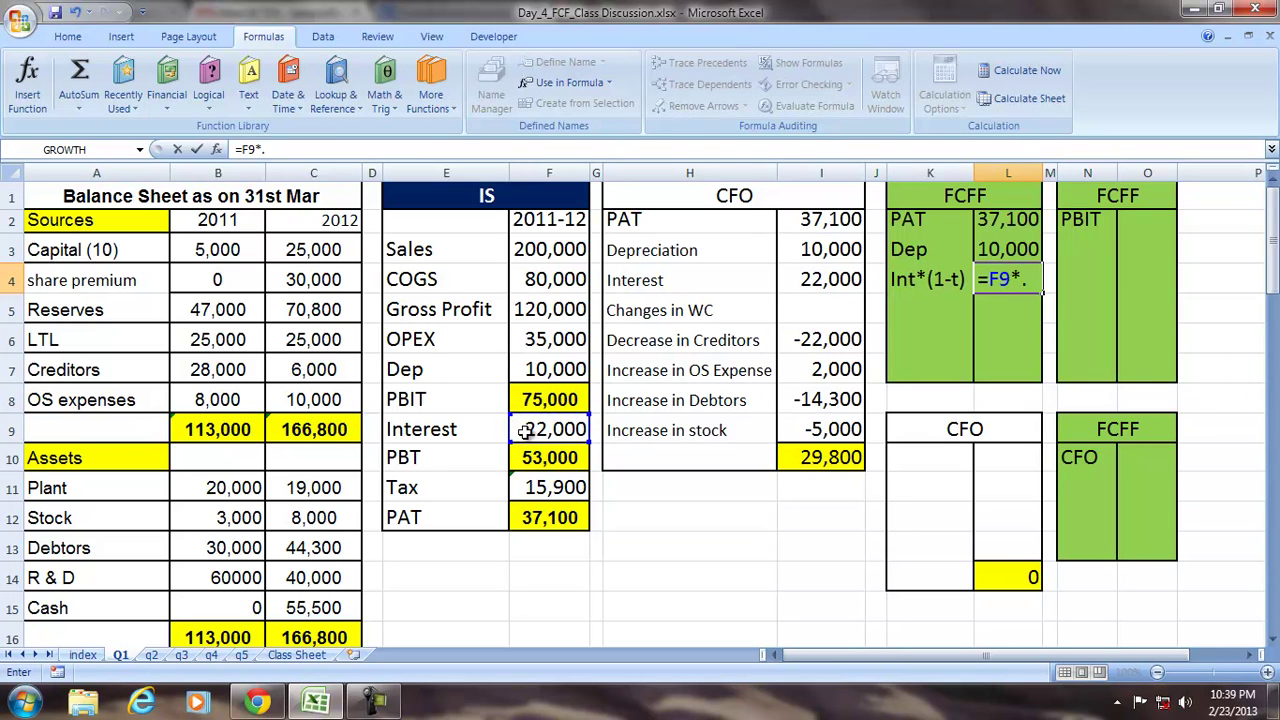
{"action": "type", "text": "*.70"}
{"action": "key", "text": "Return"}
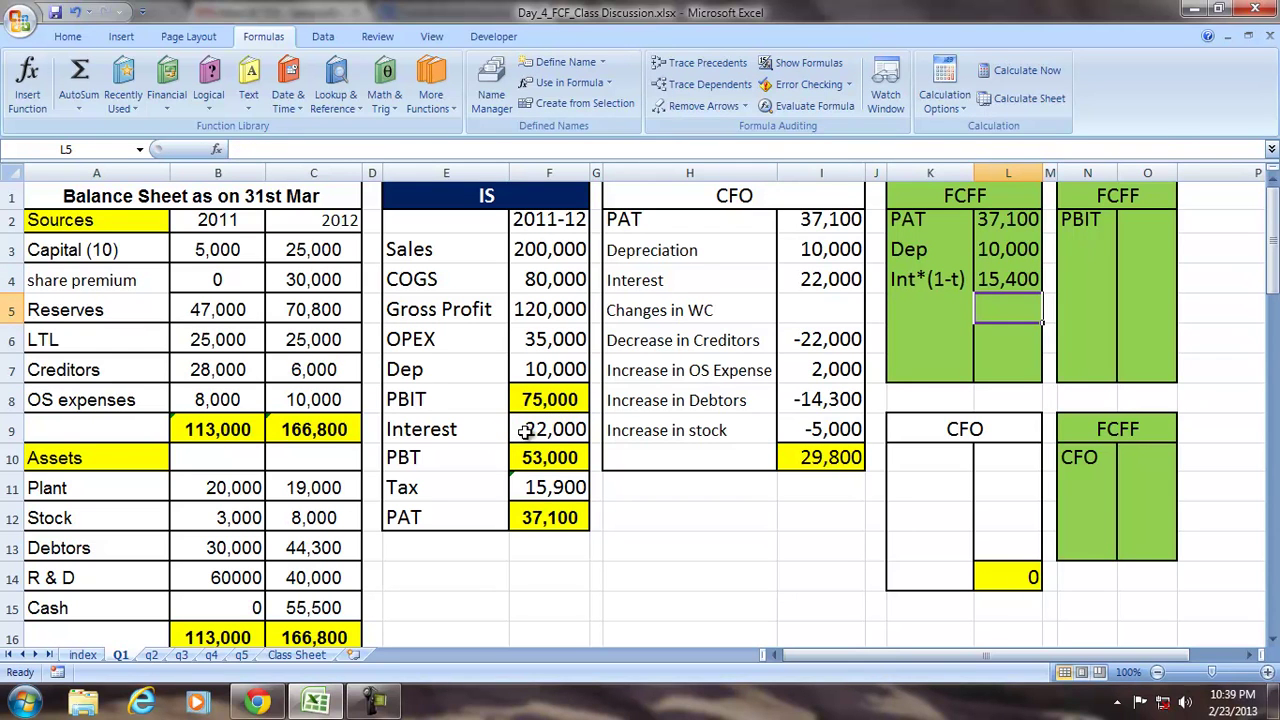
Add a Less WC row in K5:L5 with the formula =SUM(I6:I9), and widen column L to fit the amount.
{"action": "left_click", "coordinate": [926, 304]}
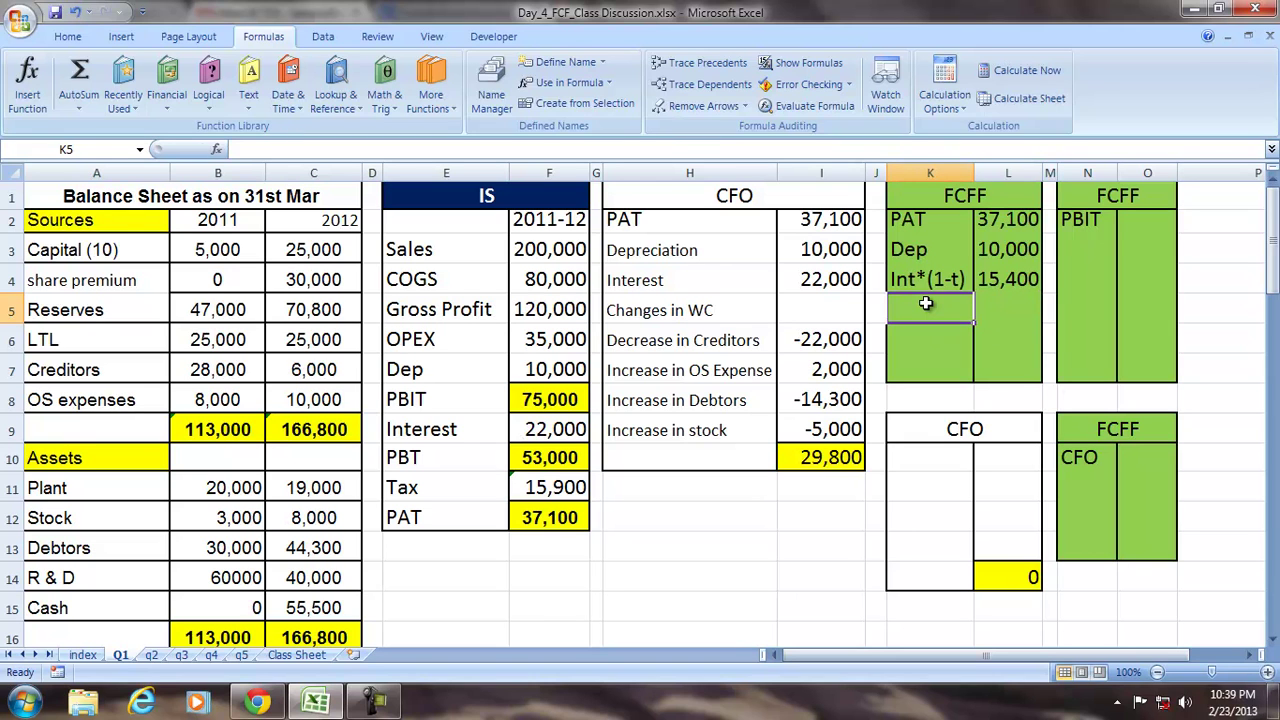
{"action": "type", "text": "Less"}
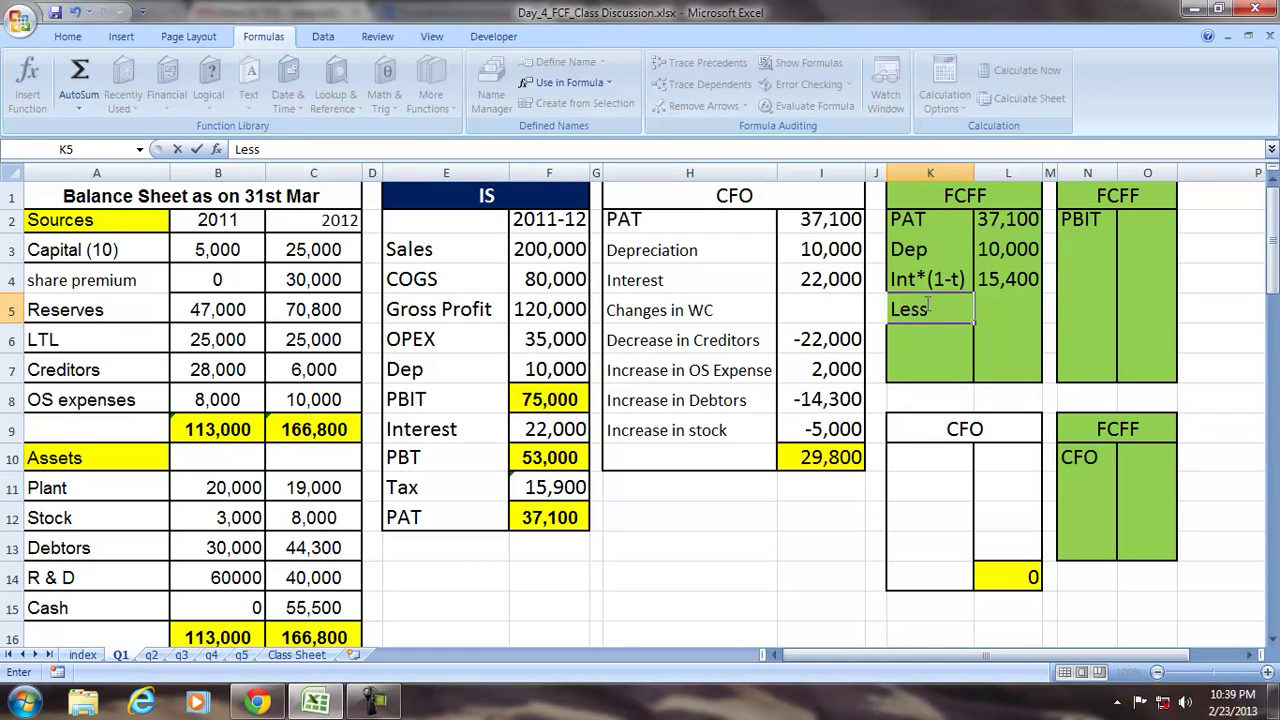
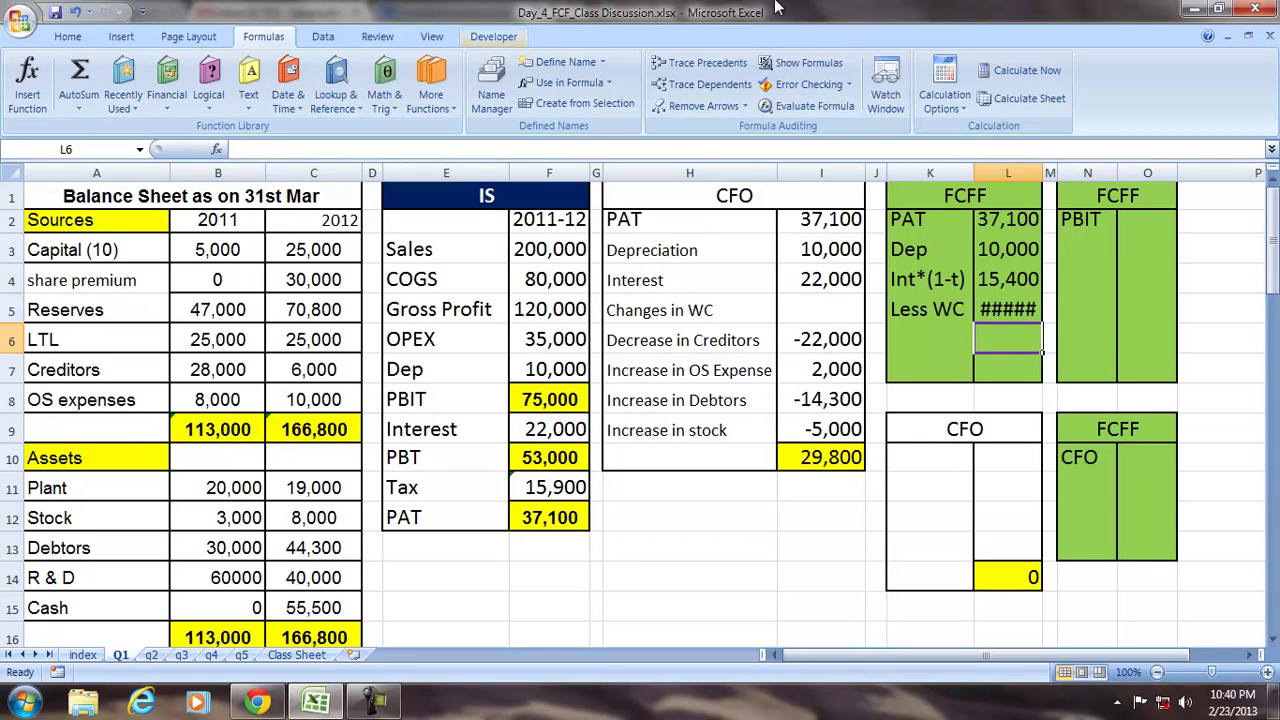
{"action": "left_click_drag", "start_coordinate": [1041, 166], "coordinate": [1059, 166]}
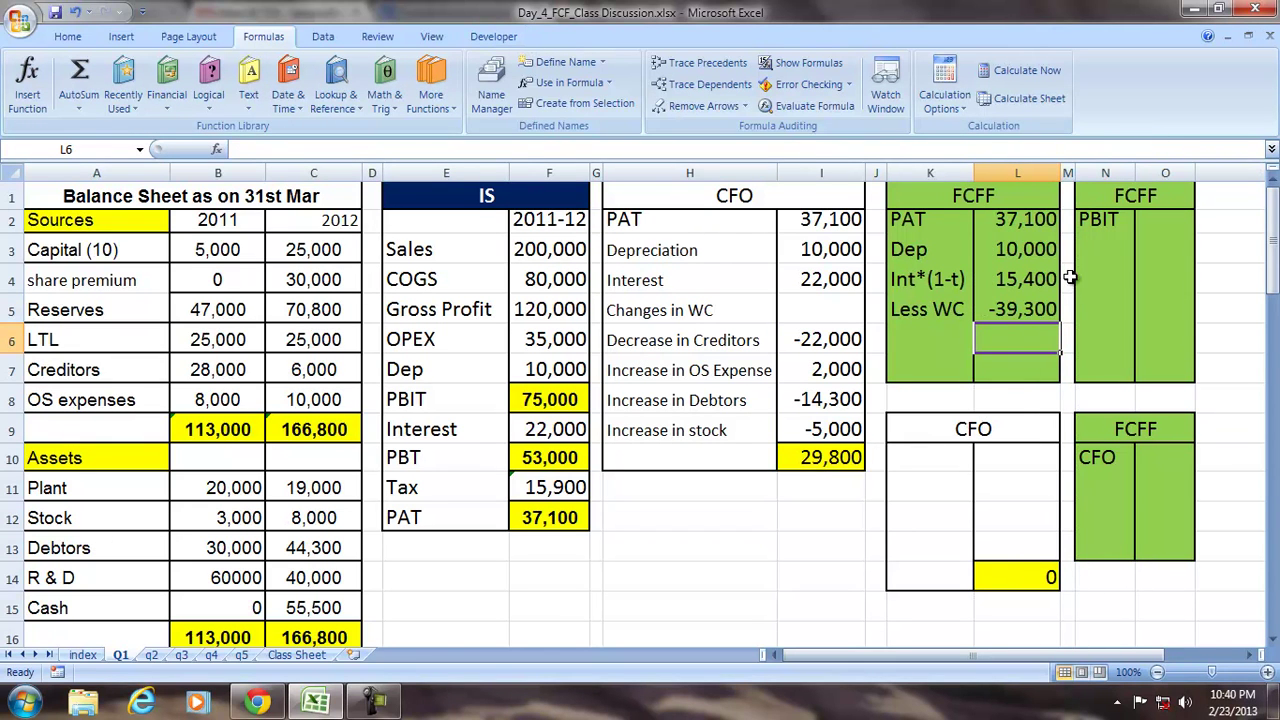
{"action": "left_click", "coordinate": [1000, 310]}
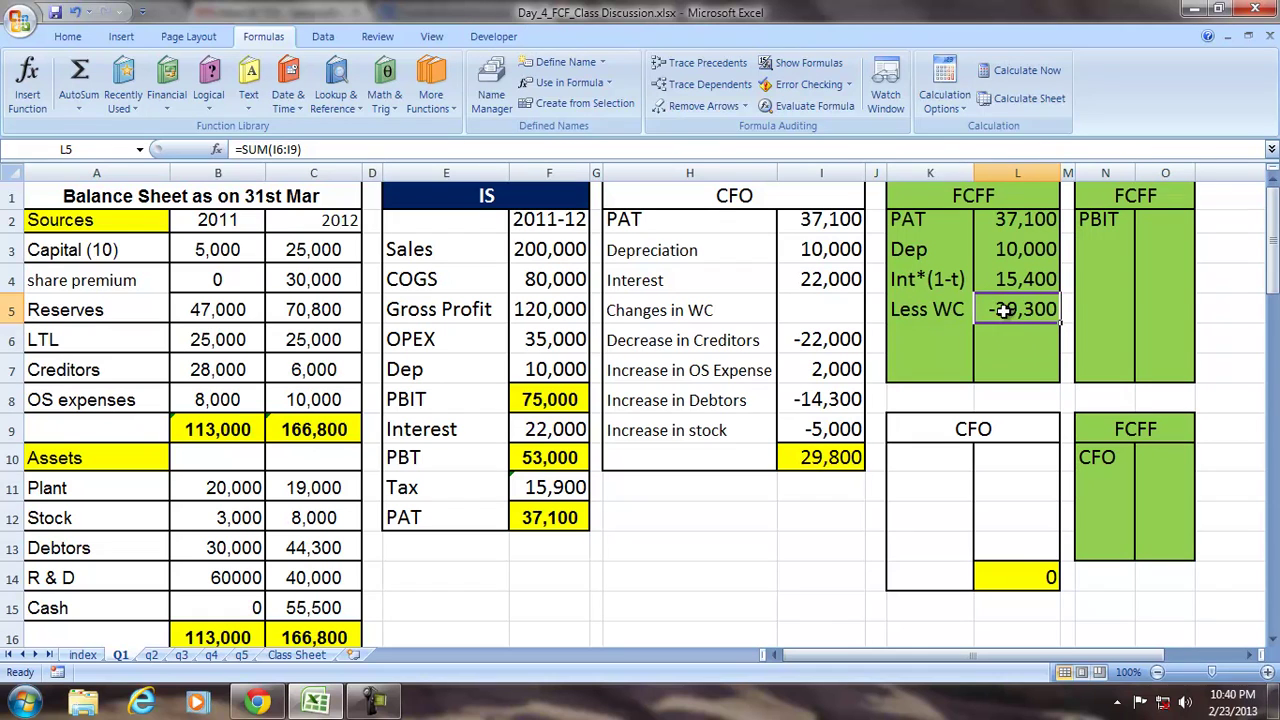
Label K6 as the capex deduction, beginning with Less, and start a formula in L6.
{"action": "left_click", "coordinate": [935, 335]}
{"action": "type", "text": "Less "}
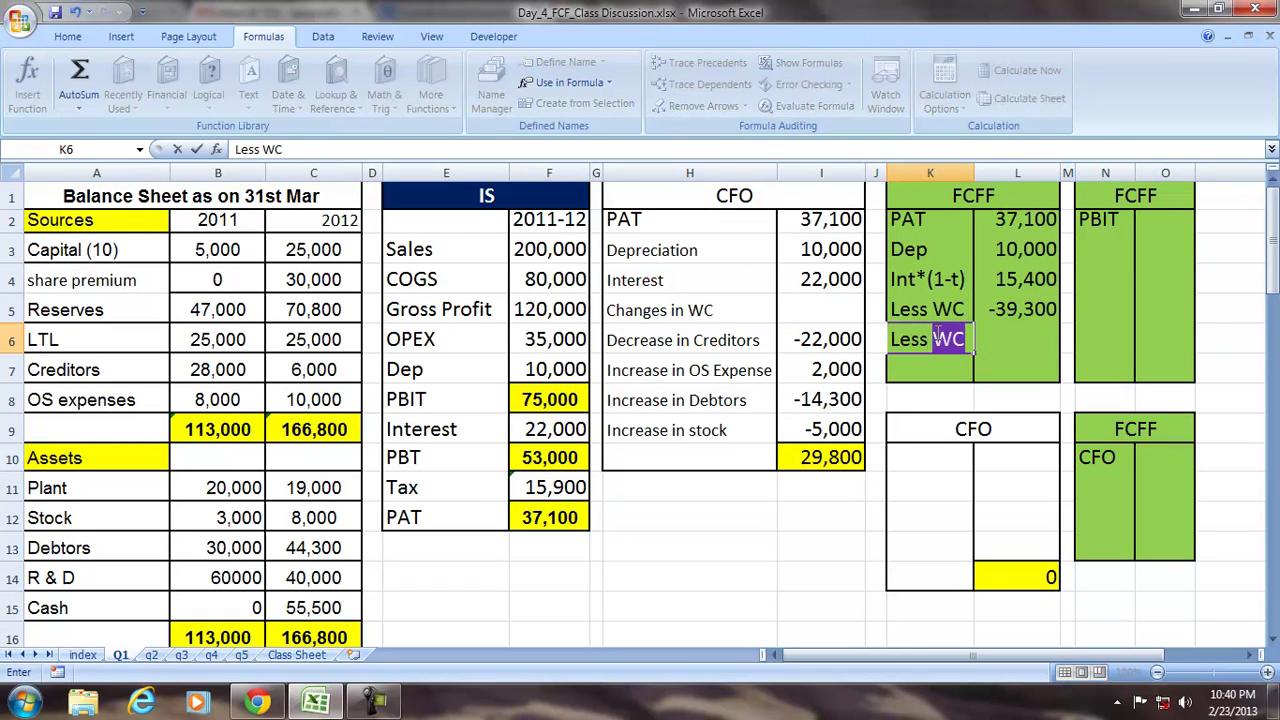
{"action": "type", "text": "Capt"}
{"action": "key", "text": "BackSpace"}
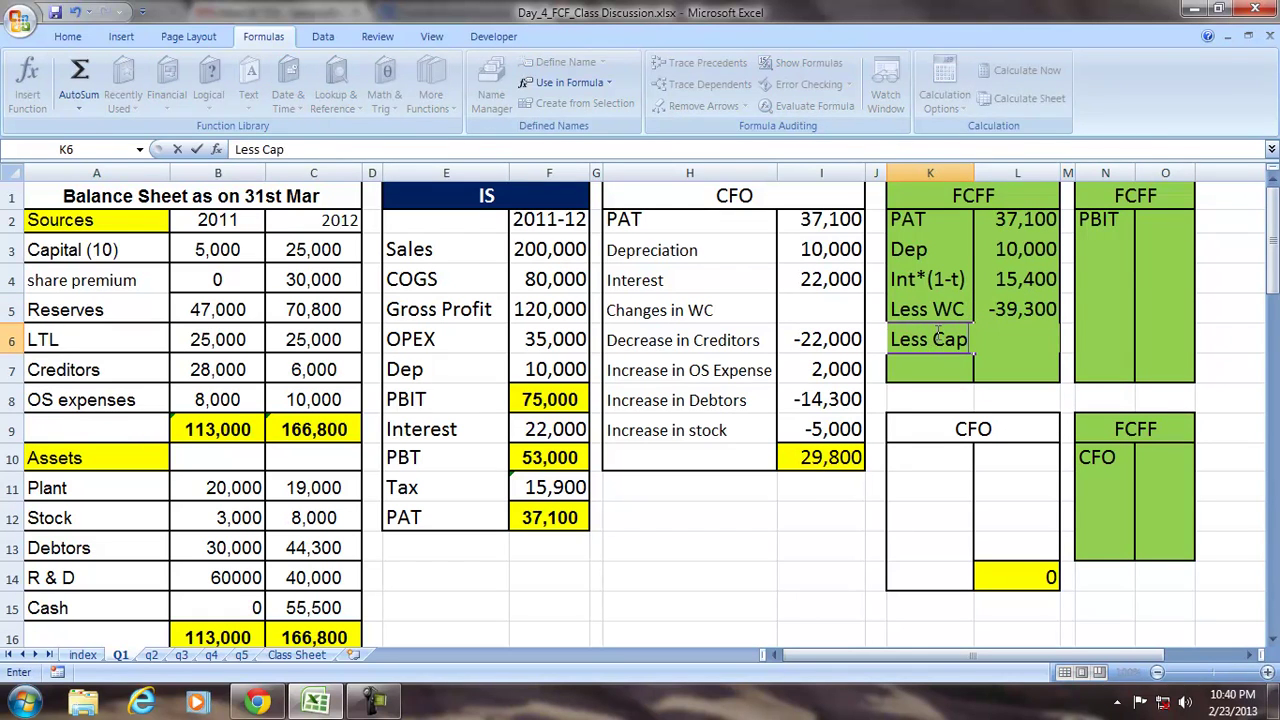
{"action": "key", "text": "Tab"}
{"action": "type", "text": "="}
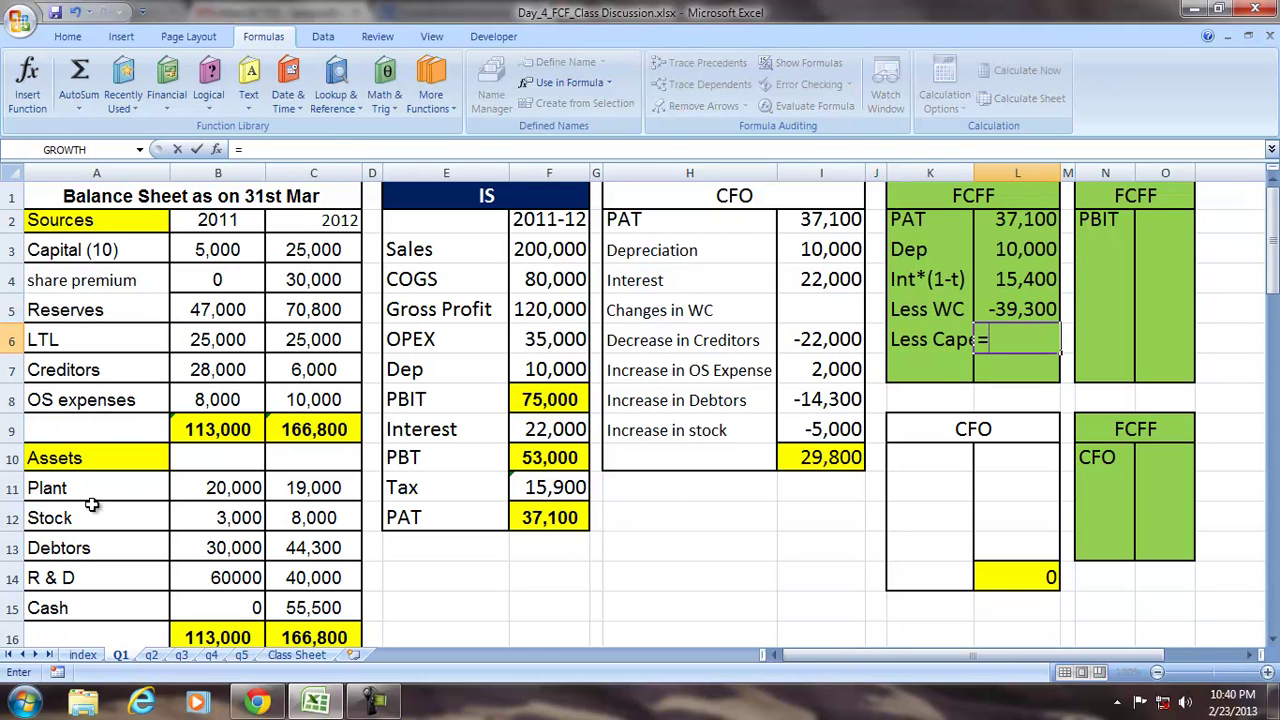
{"action": "left_click", "coordinate": [226, 577]}
{"action": "left_click_drag", "start_coordinate": [226, 577], "coordinate": [264, 578]}
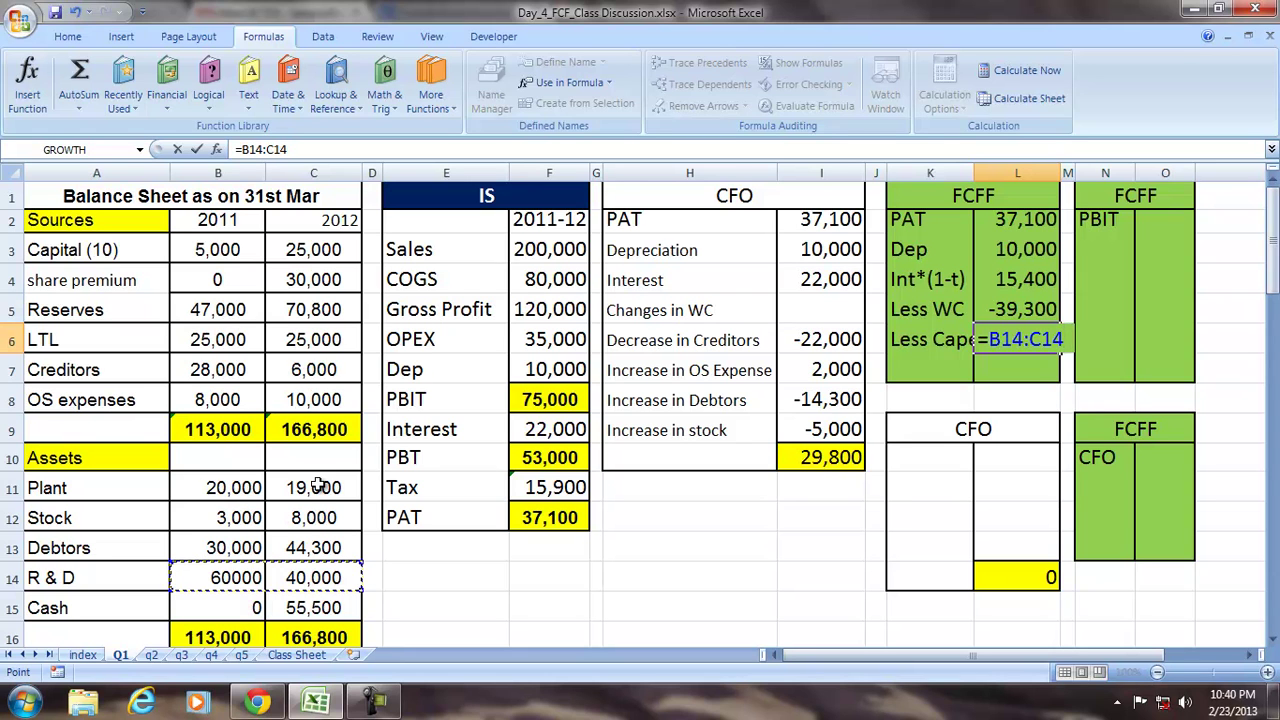
{"action": "key", "text": "BackSpace"}
{"action": "key", "text": "BackSpace"}
{"action": "key", "text": "BackSpace"}
{"action": "key", "text": "BackSpace"}
{"action": "key", "text": "BackSpace"}
{"action": "key", "text": "BackSpace"}
{"action": "key", "text": "BackSpace"}
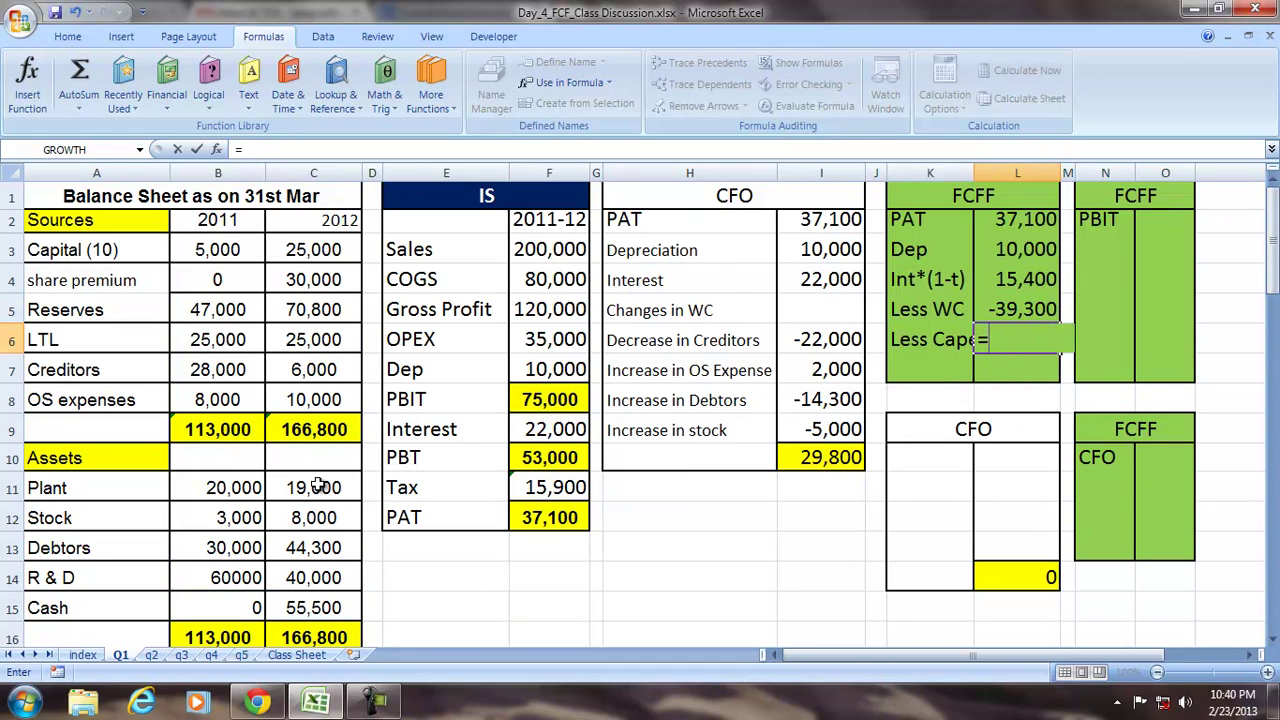
Calculate the capital expenditure in L6 from the plant change plus depreciation as =(C11-B11)+F7.
{"action": "type", "text": "("}
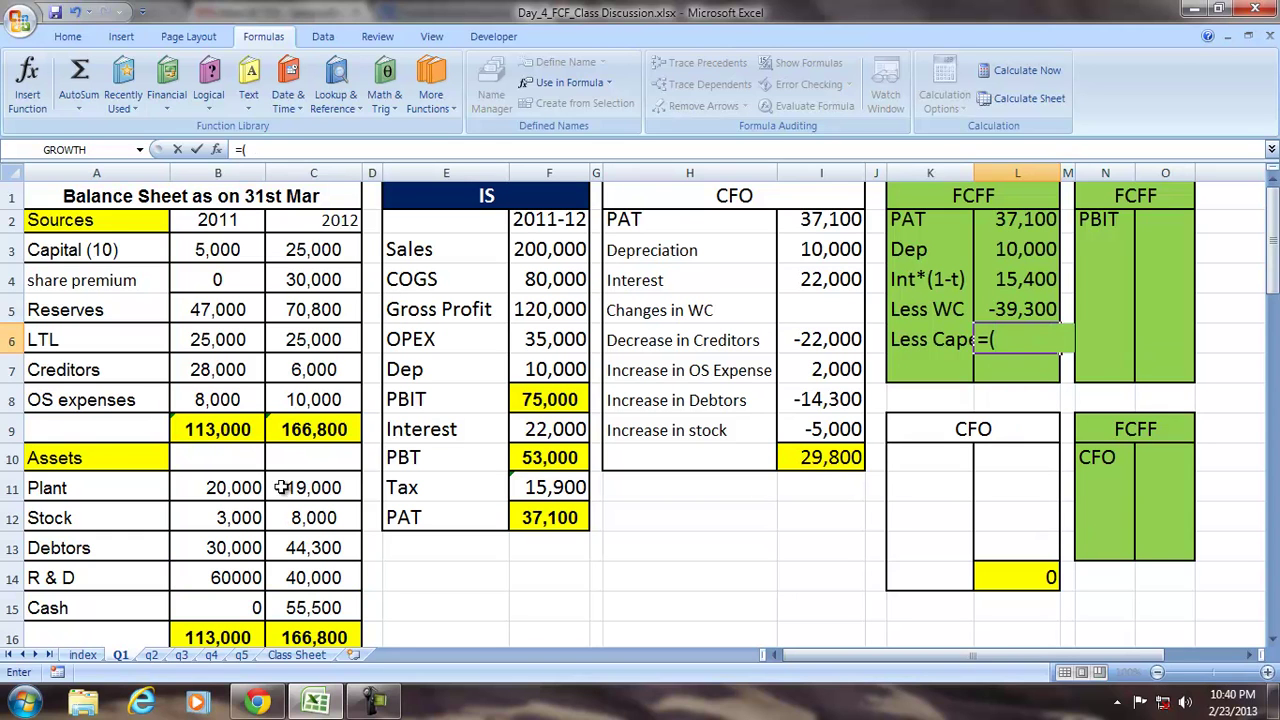
{"action": "left_click", "coordinate": [300, 482]}
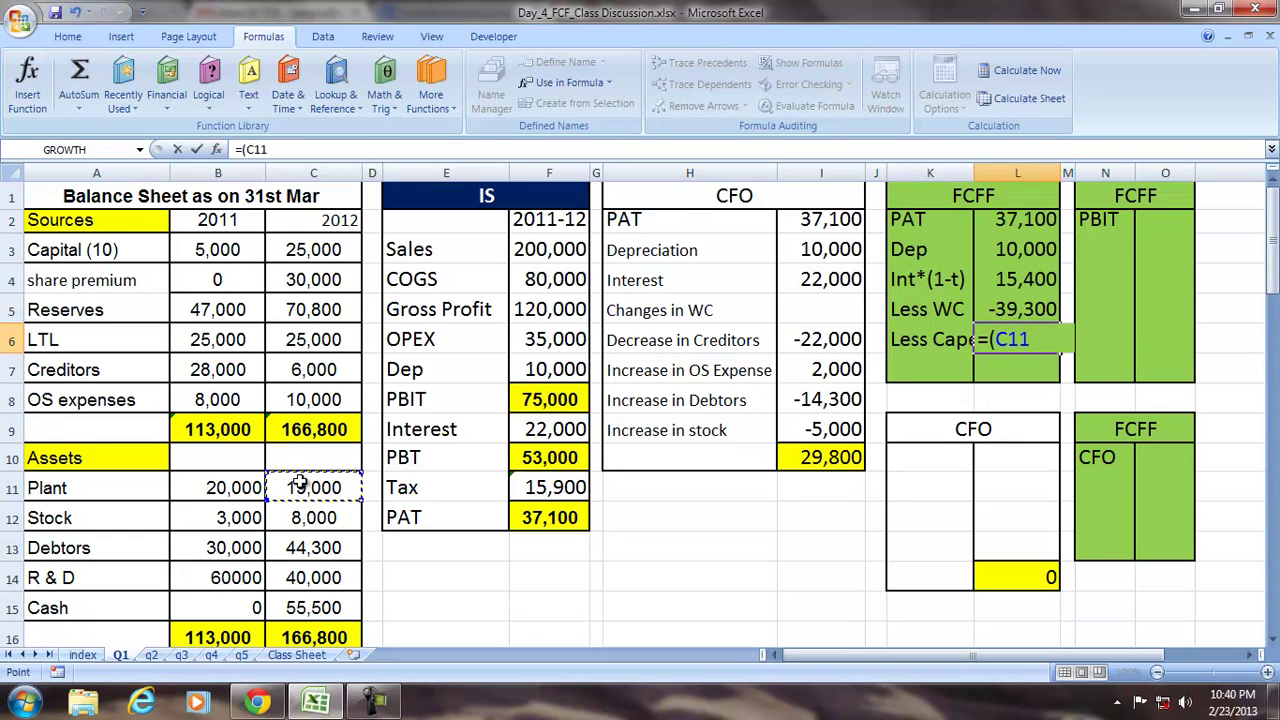
{"action": "type", "text": "-"}
{"action": "left_click", "coordinate": [205, 490]}
{"action": "type", "text": ")"}
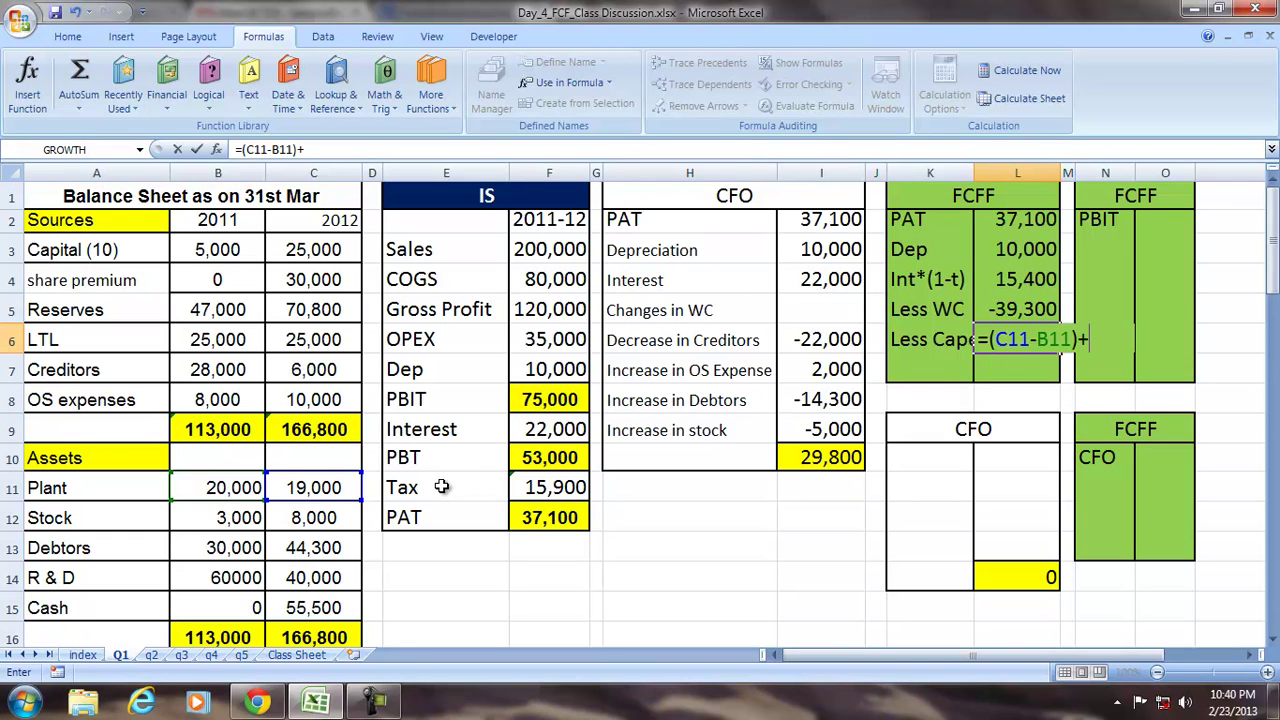
{"action": "type", "text": "+"}
{"action": "left_click", "coordinate": [540, 368]}
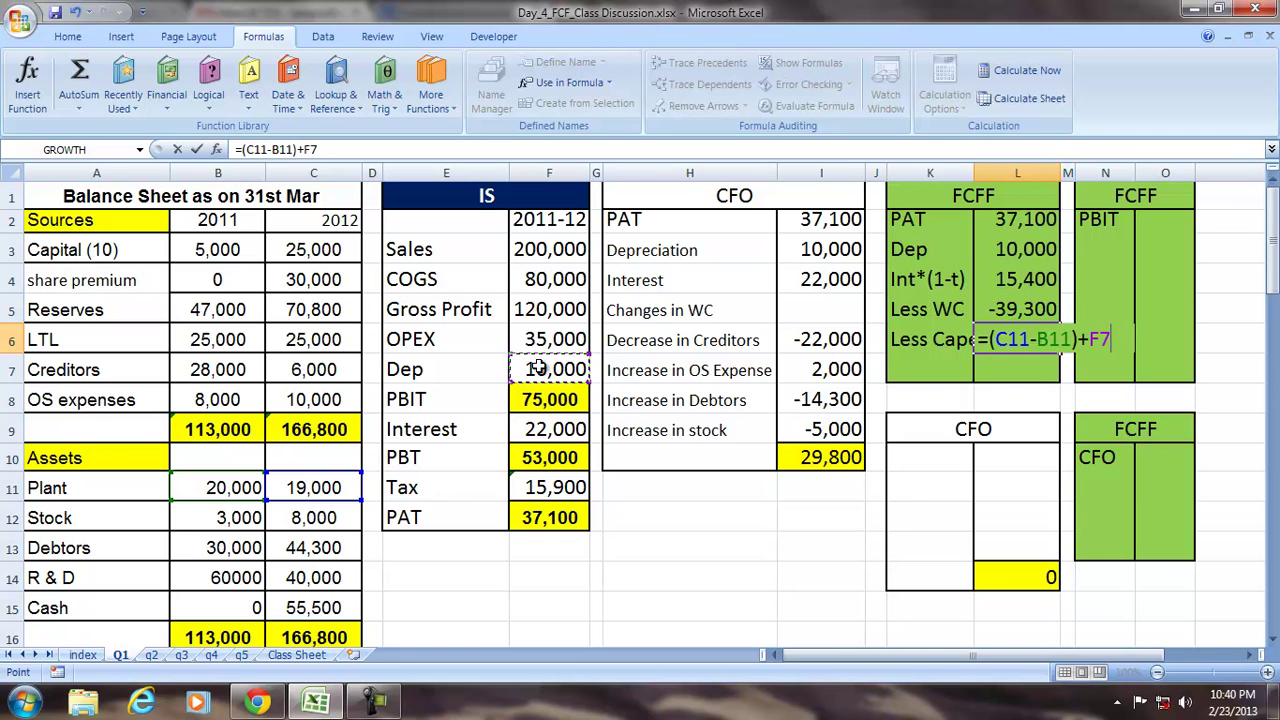
{"action": "key", "text": "Return"}
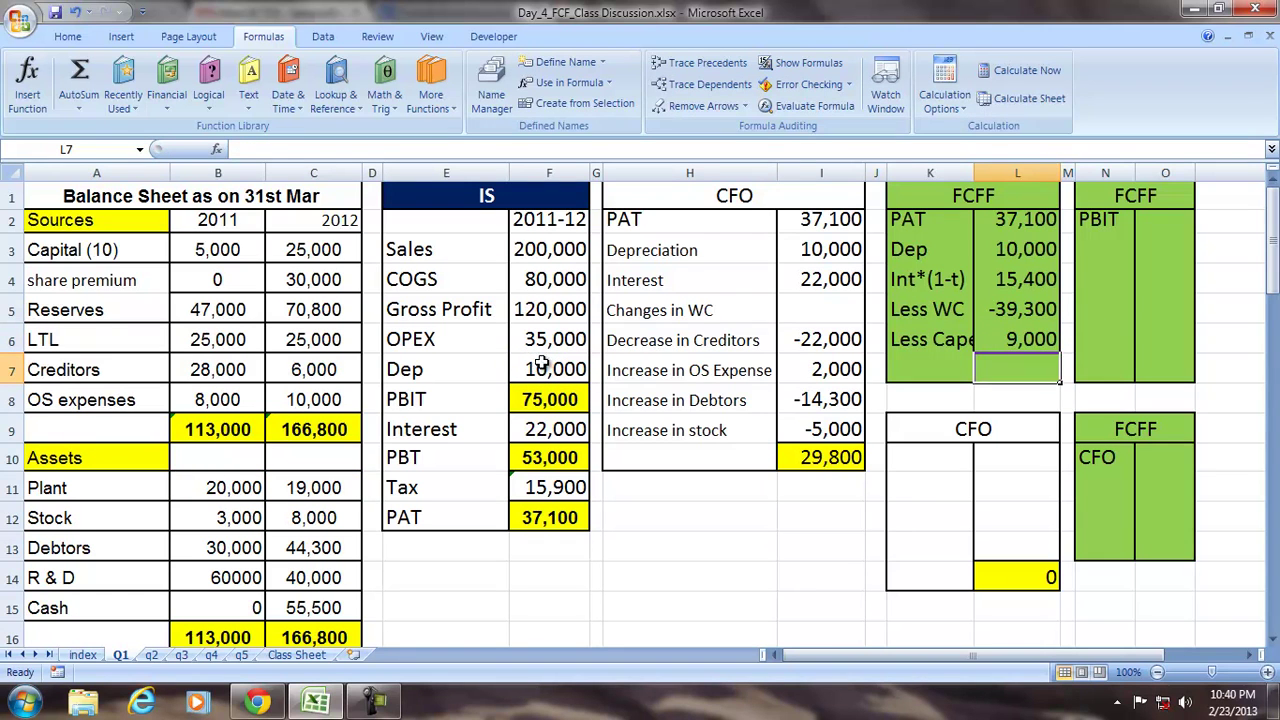
{"action": "left_click", "coordinate": [1013, 330]}
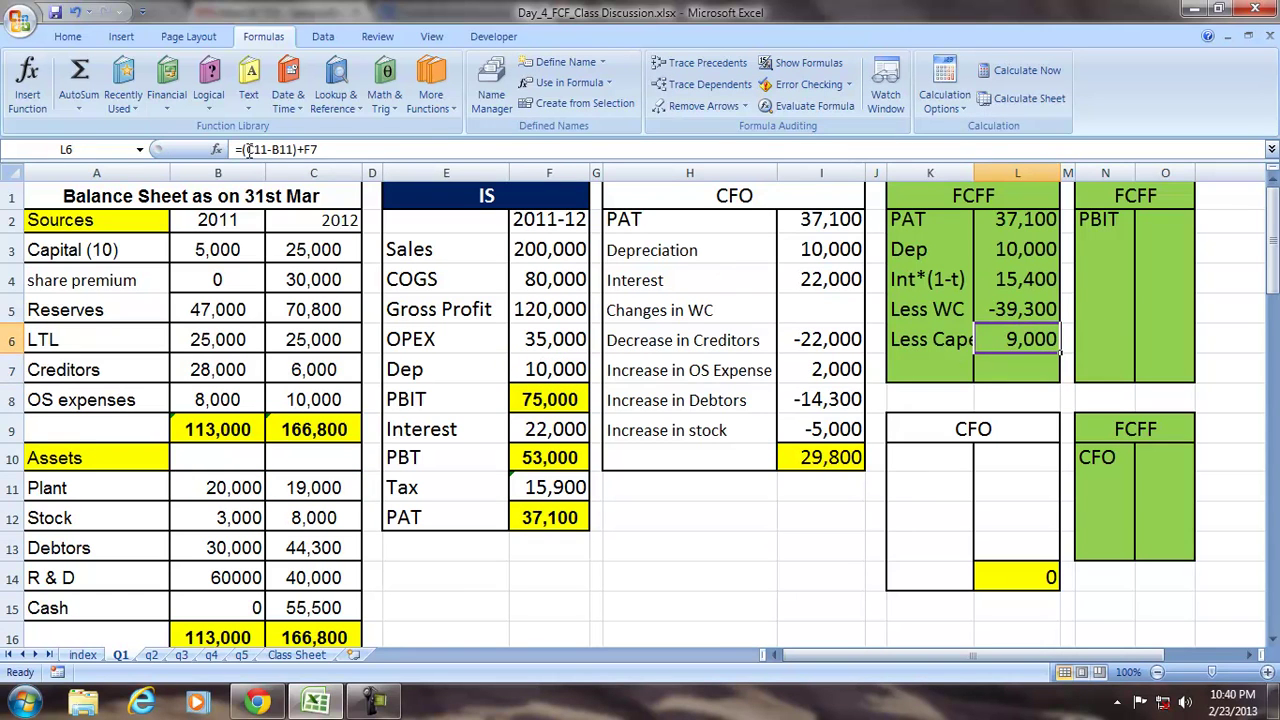
Make the whole capex amount in L6 negative by changing its formula to =-((C11-B11)+F7).
{"action": "left_click", "coordinate": [318, 150]}
{"action": "type", "text": "-"}
{"action": "key", "text": "Return"}
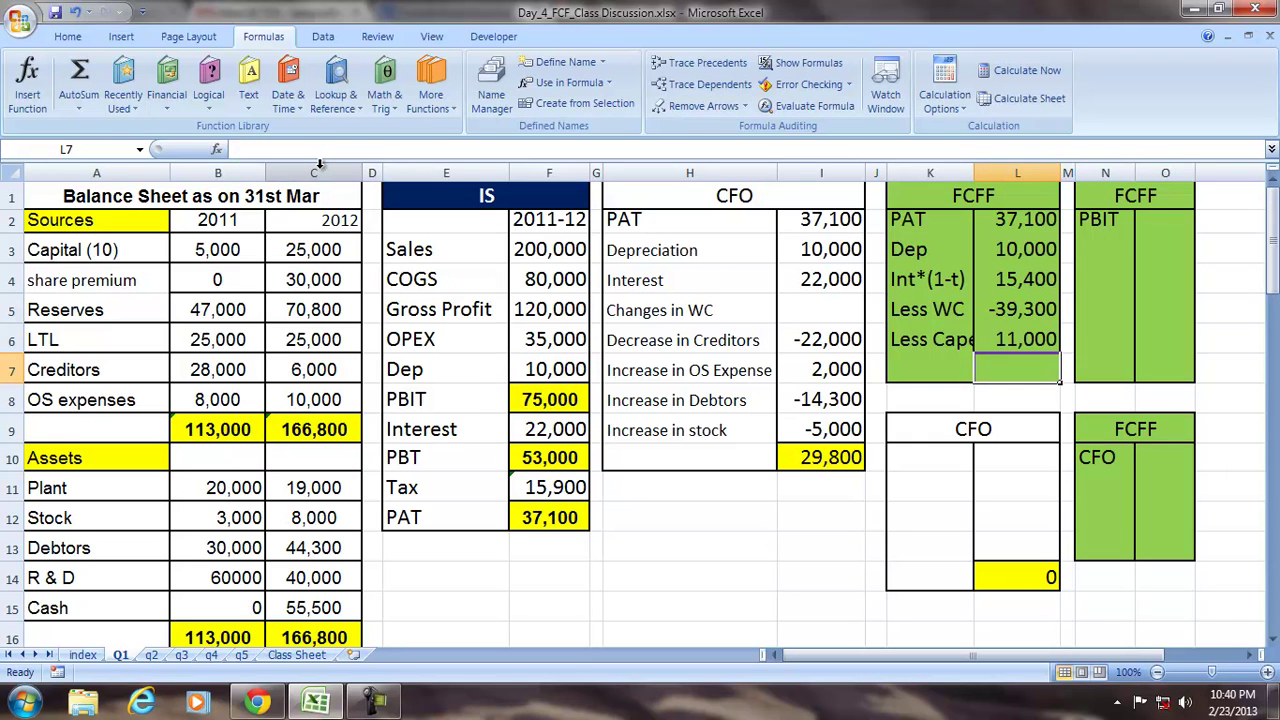
{"action": "left_click", "coordinate": [980, 340]}
{"action": "left_click_drag", "start_coordinate": [247, 149], "coordinate": [305, 149]}
{"action": "left_click", "coordinate": [333, 149]}
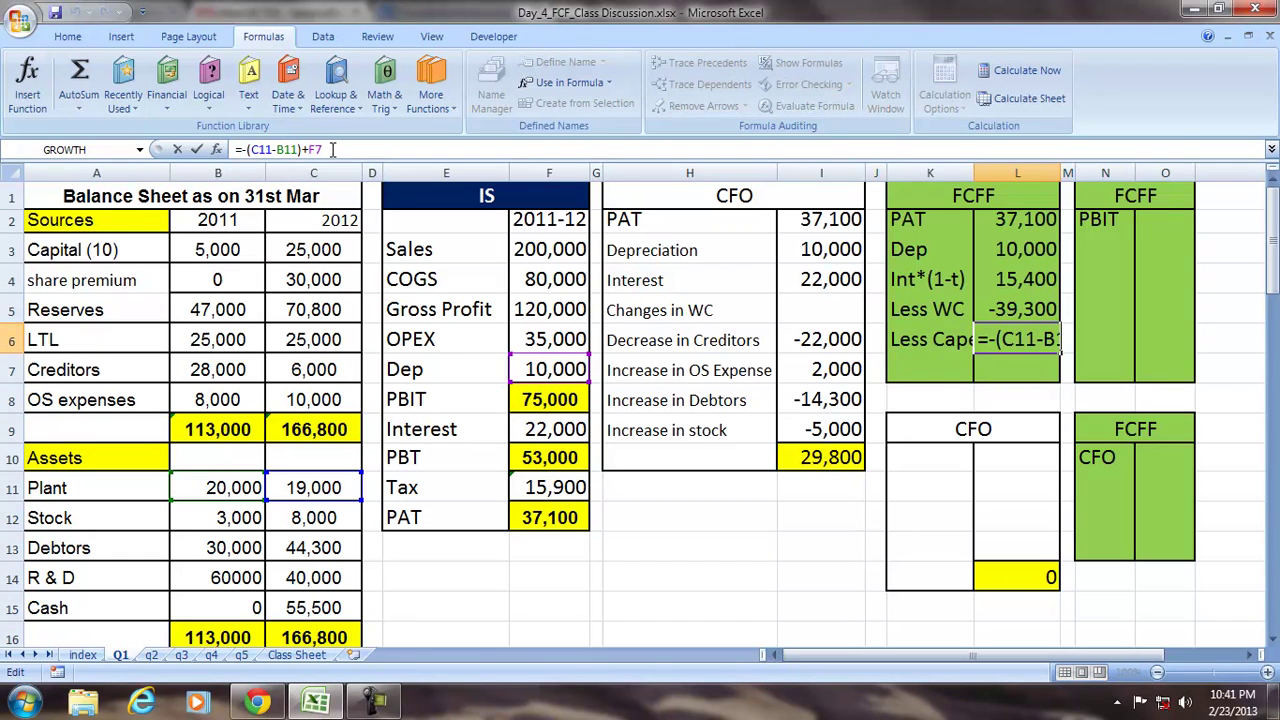
{"action": "type", "text": ")"}
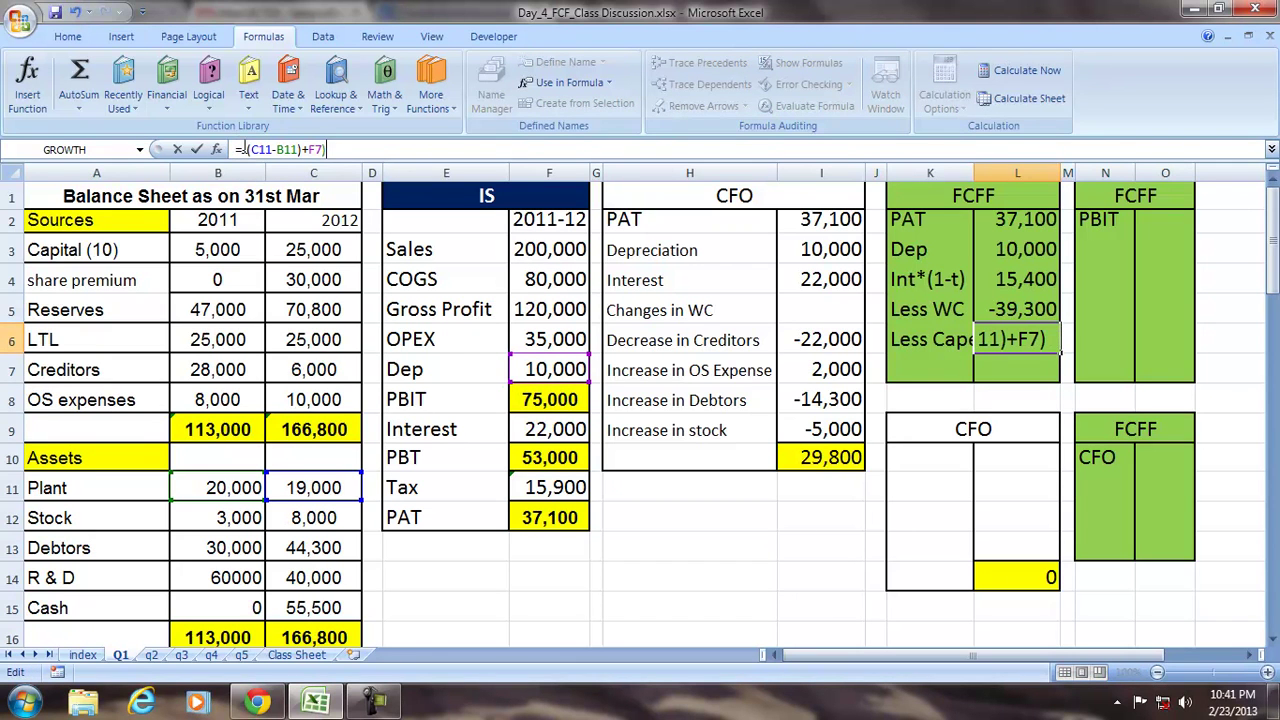
{"action": "key", "text": "Home"}
{"action": "key", "text": "Right"}
{"action": "key", "text": "Right"}
{"action": "type", "text": "("}
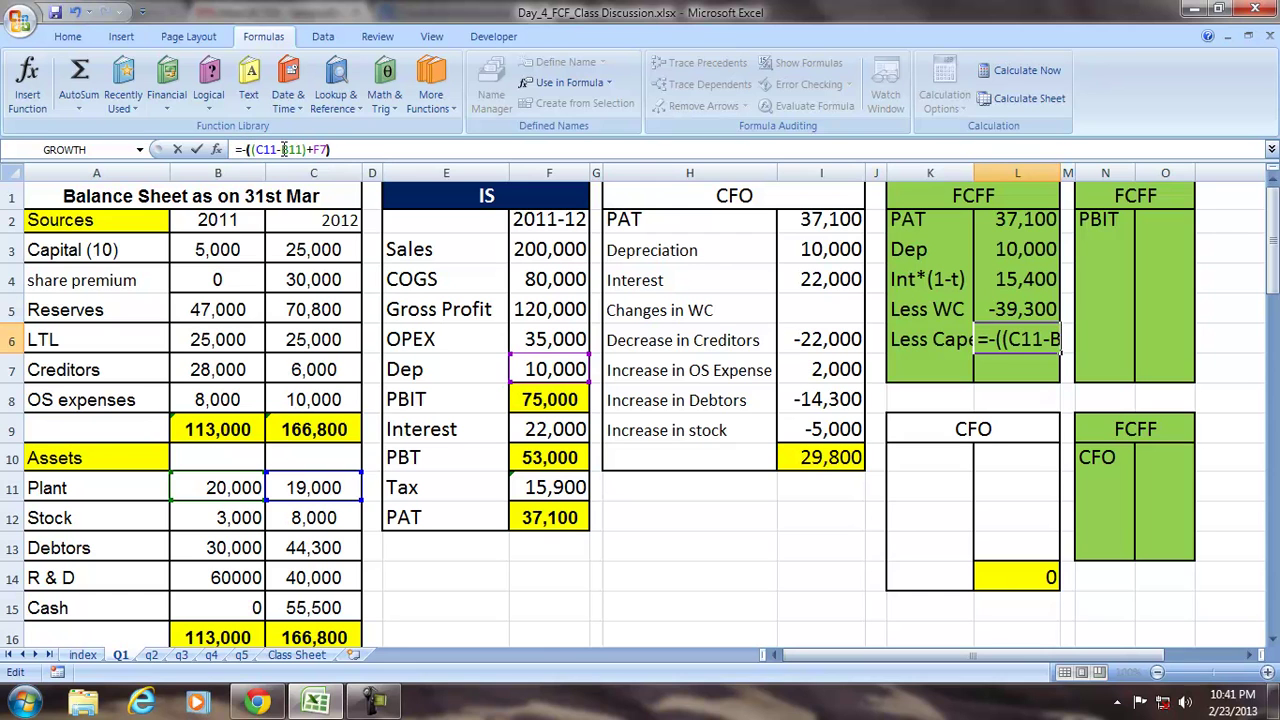
{"action": "key", "text": "Return"}
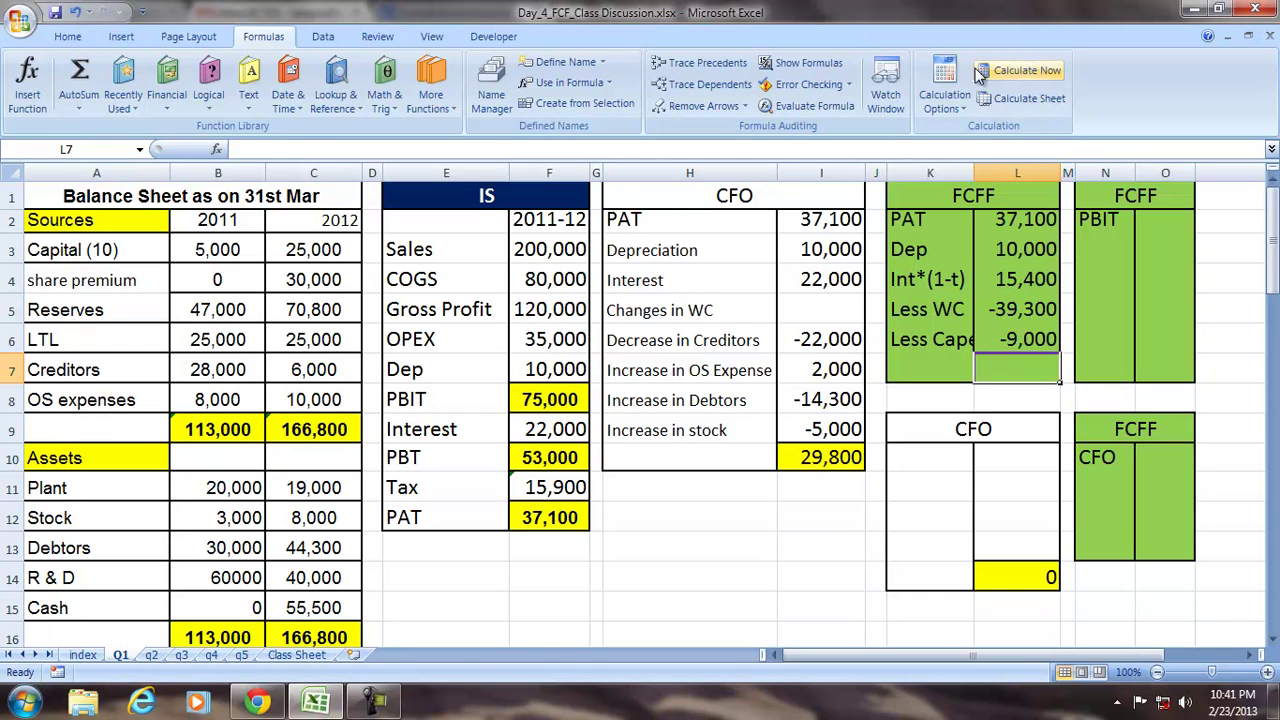
Widen column K to fit the Less Capex label and total the PAT-based FCFF items in L7 with =SUM(L2:L6).
{"action": "left_click_drag", "start_coordinate": [973, 173], "coordinate": [986, 173]}
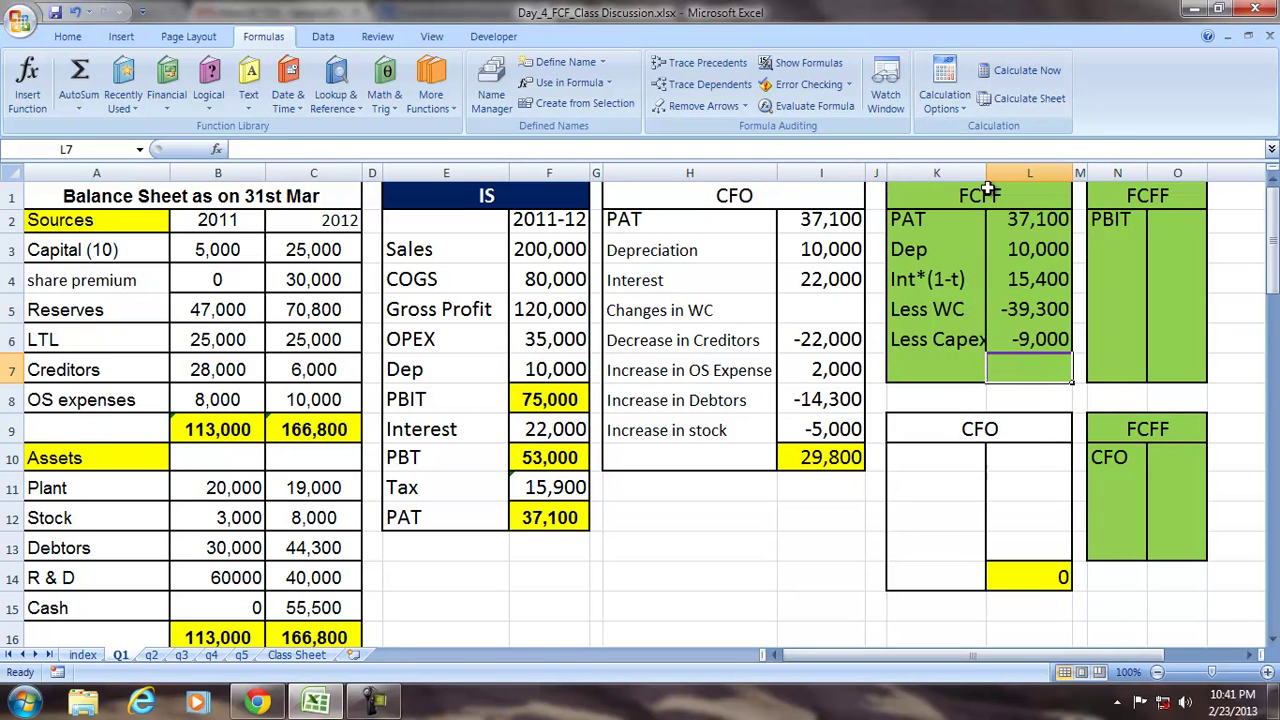
{"action": "left_click", "coordinate": [1006, 226]}
{"action": "left_click_drag", "start_coordinate": [1006, 226], "coordinate": [1022, 330]}
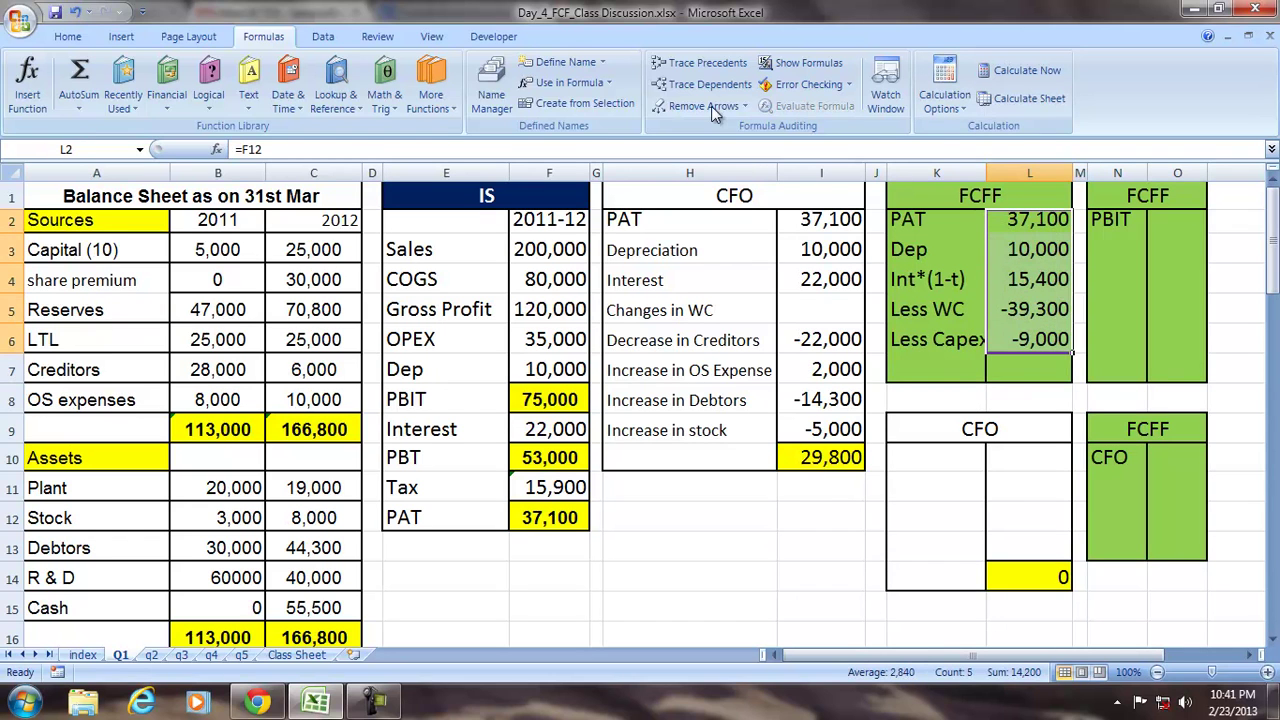
{"action": "left_click", "coordinate": [80, 76]}
{"action": "left_click", "coordinate": [766, 584]}
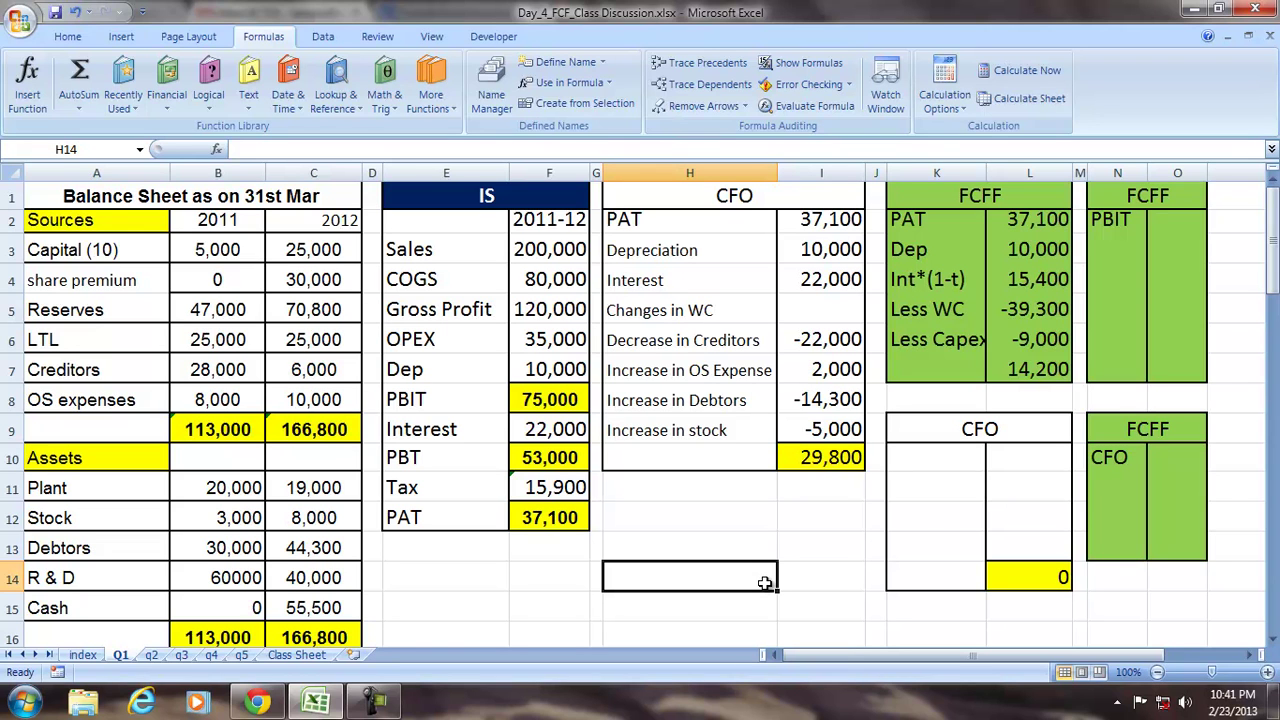
{"action": "left_click", "coordinate": [1024, 370]}
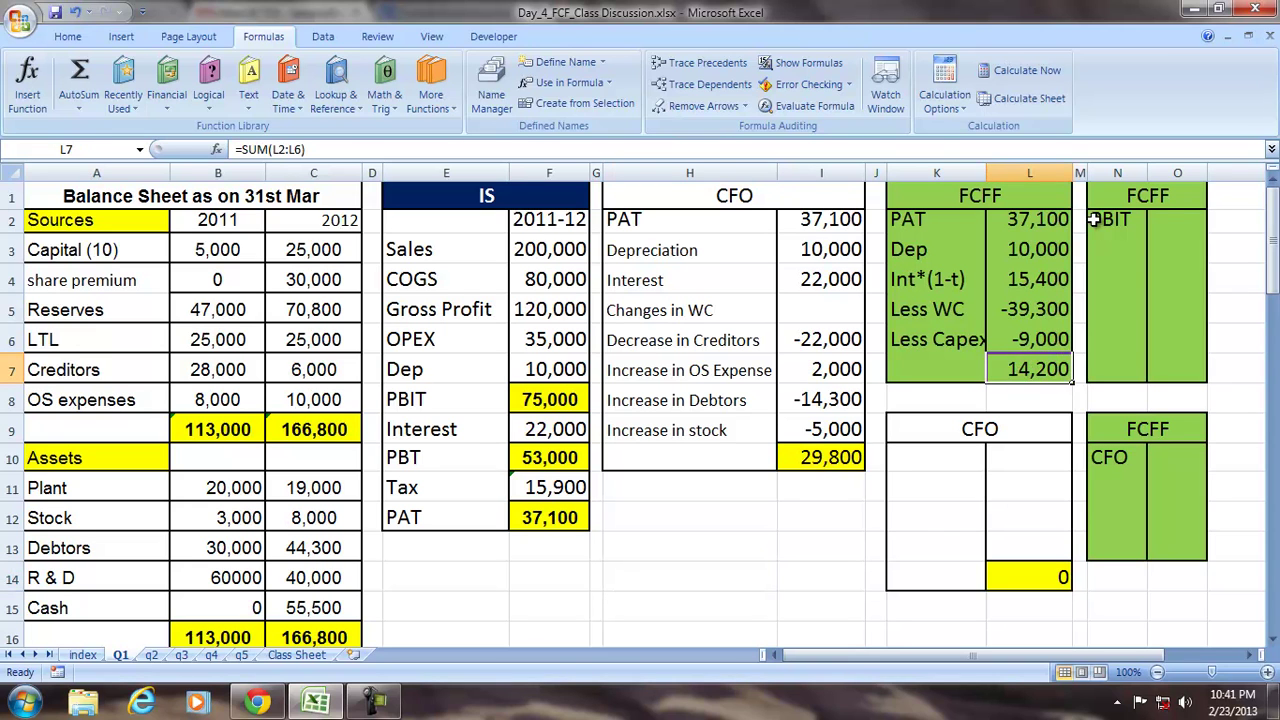
Widen column O slightly and link the PBIT amount in O2 to the income statement as =F8.
{"action": "left_click", "coordinate": [1094, 222]}
{"action": "left_click", "coordinate": [1179, 224]}
{"action": "left_click_drag", "start_coordinate": [1208, 175], "coordinate": [1218, 176]}
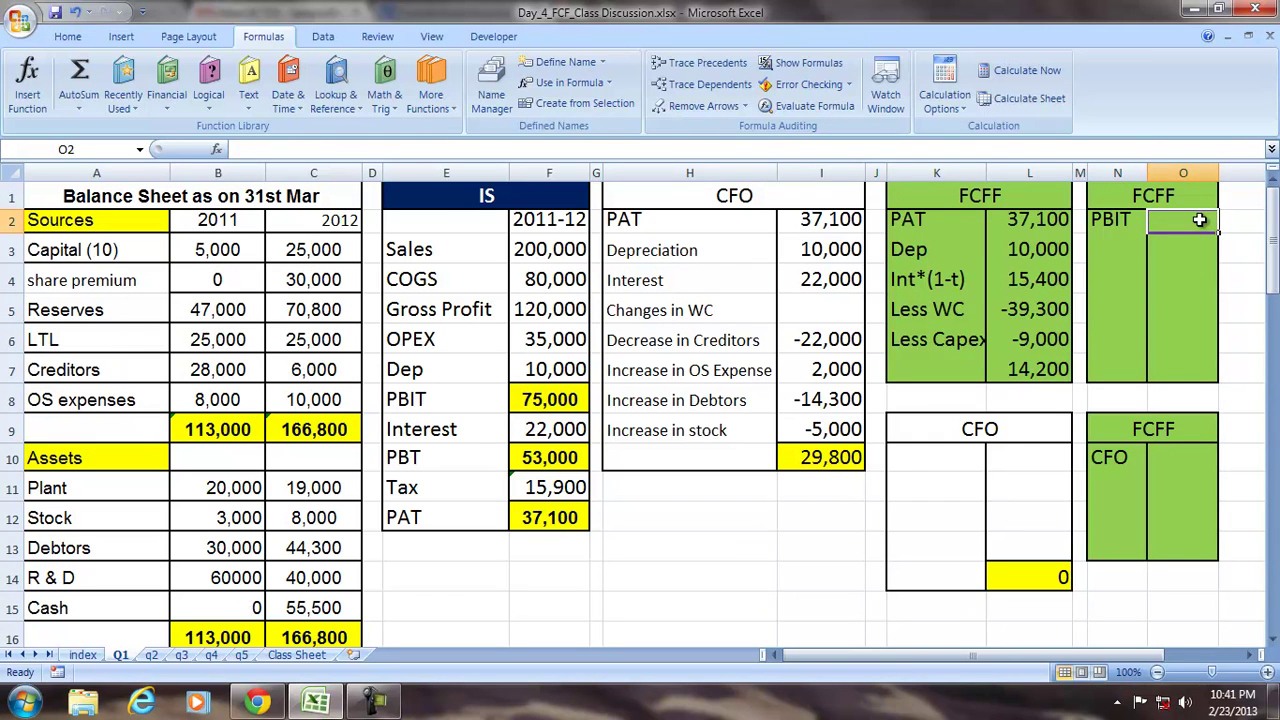
{"action": "type", "text": "="}
{"action": "left_click", "coordinate": [572, 400]}
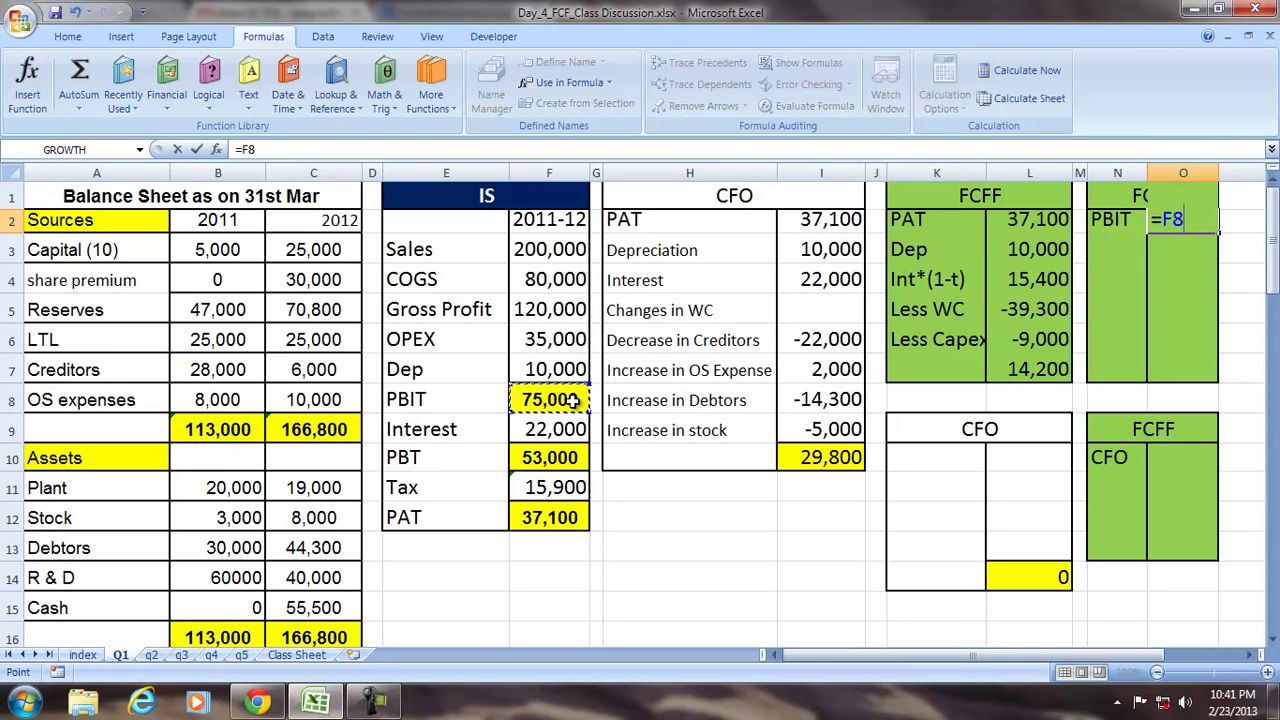
{"action": "key", "text": "Return"}
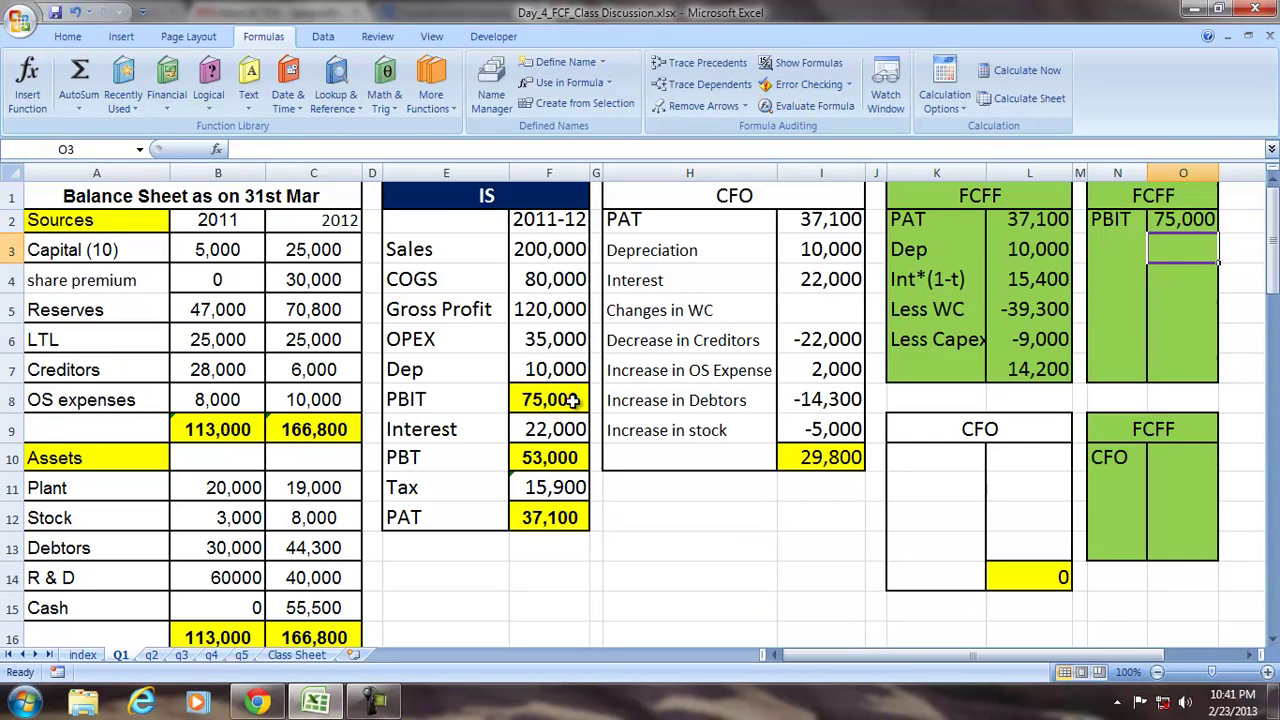
Add a Less Tax row in N3:O3, calculating 30% tax on PBIT with =O2*.30.
{"action": "key", "text": "Left"}
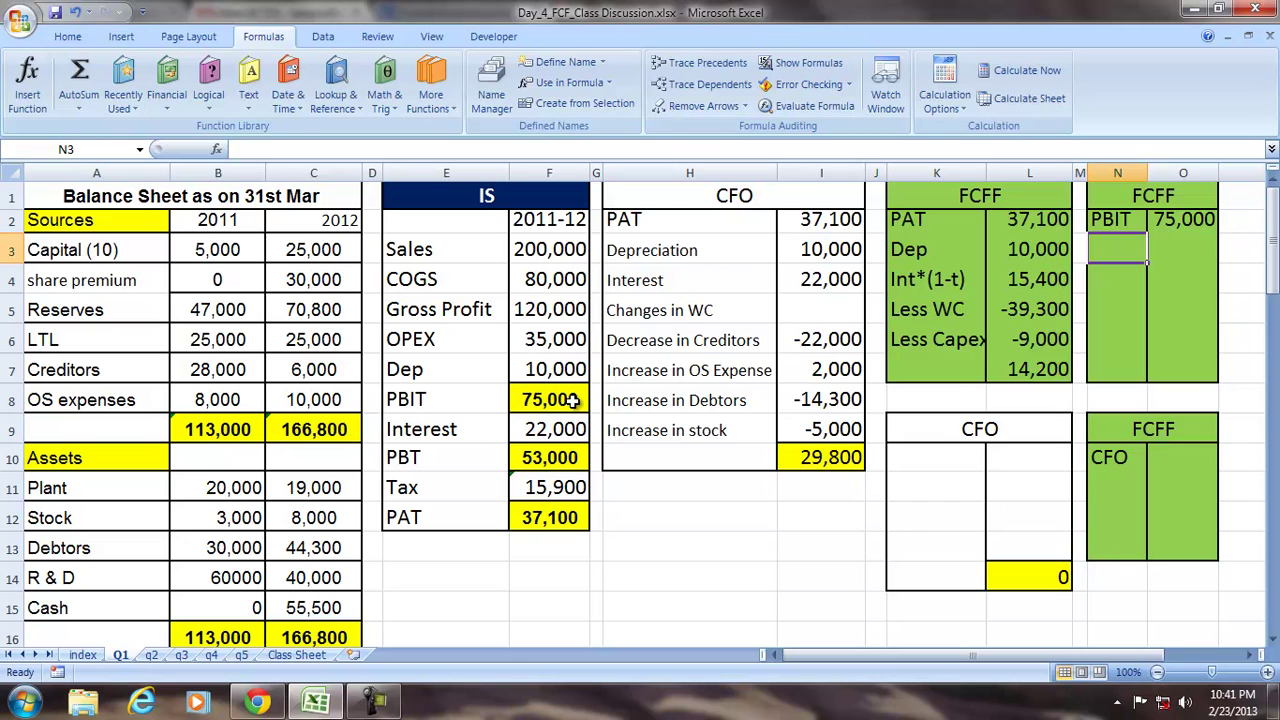
{"action": "left_click", "coordinate": [903, 281]}
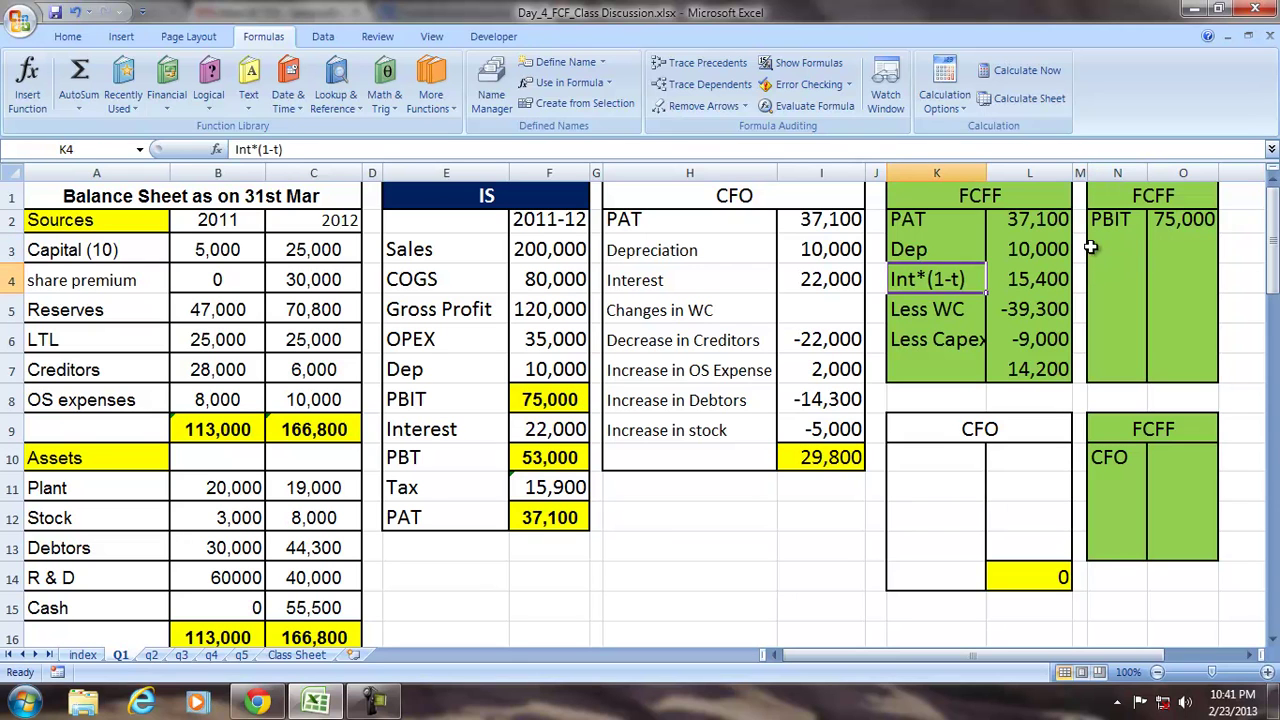
{"action": "left_click", "coordinate": [1099, 246]}
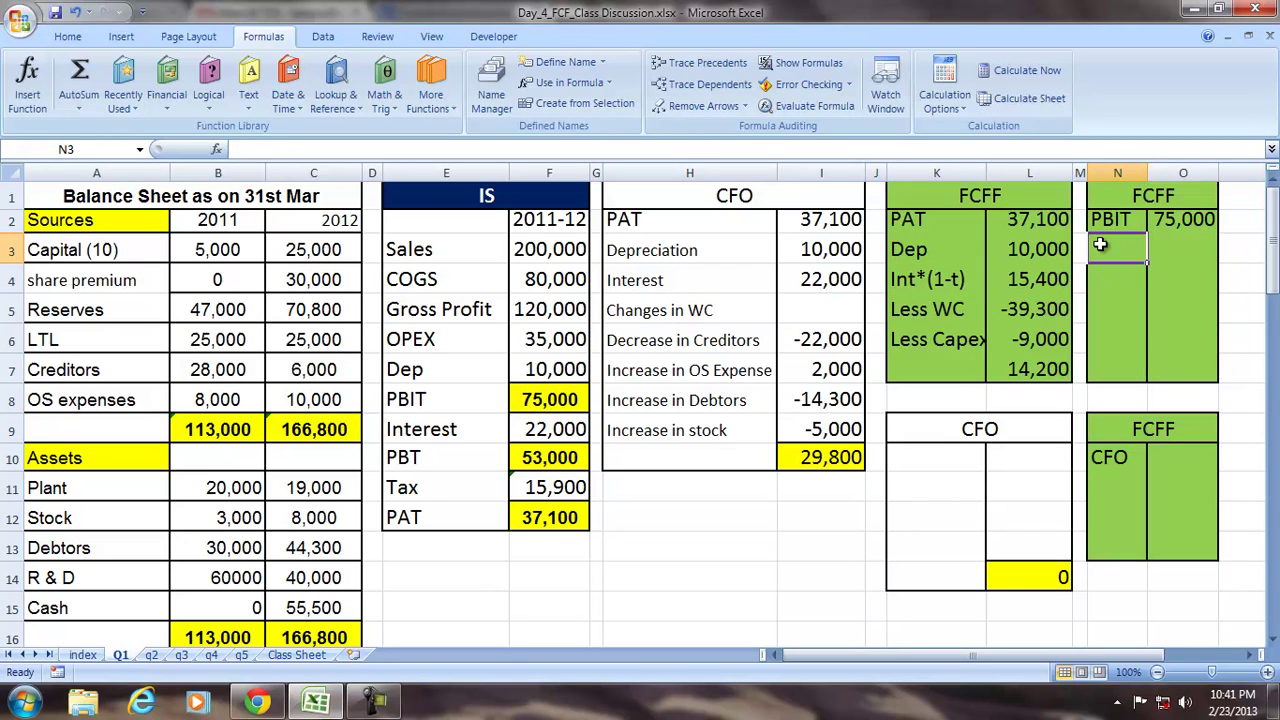
{"action": "type", "text": "Less"}
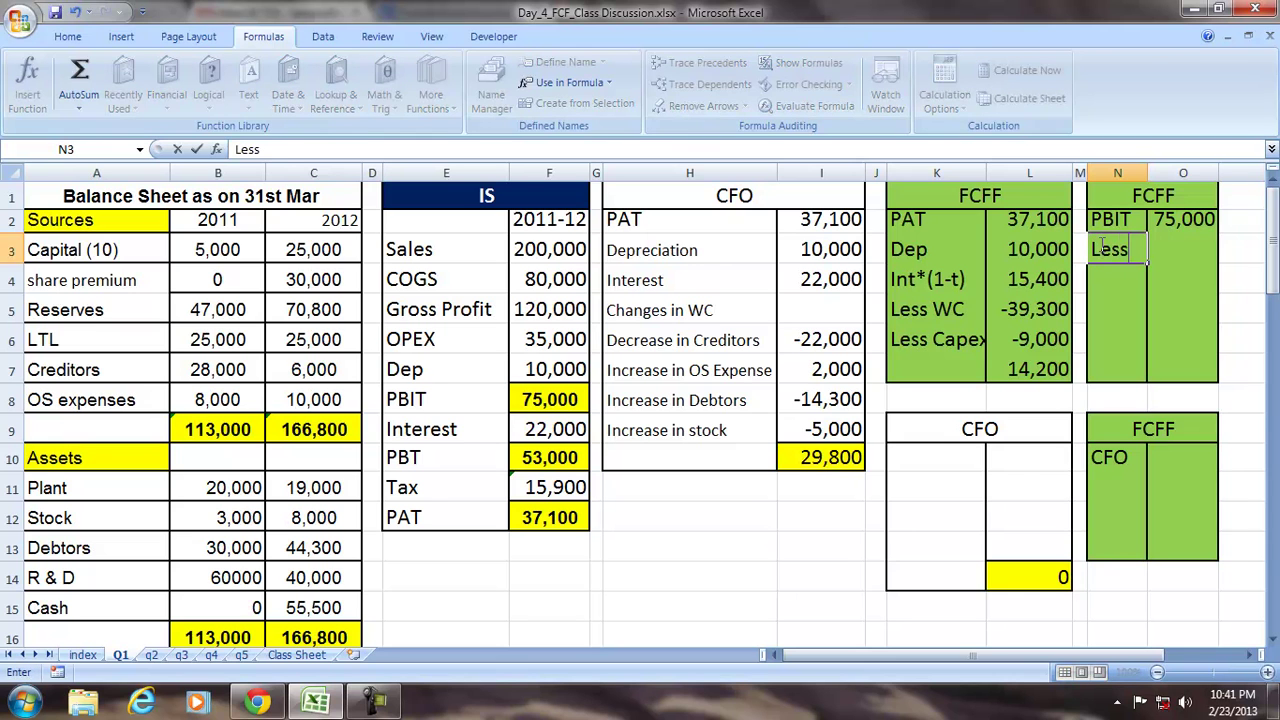
{"action": "type", "text": " Tax"}
{"action": "key", "text": "Tab"}
{"action": "type", "text": "=O2*.30"}
{"action": "key", "text": "Return"}
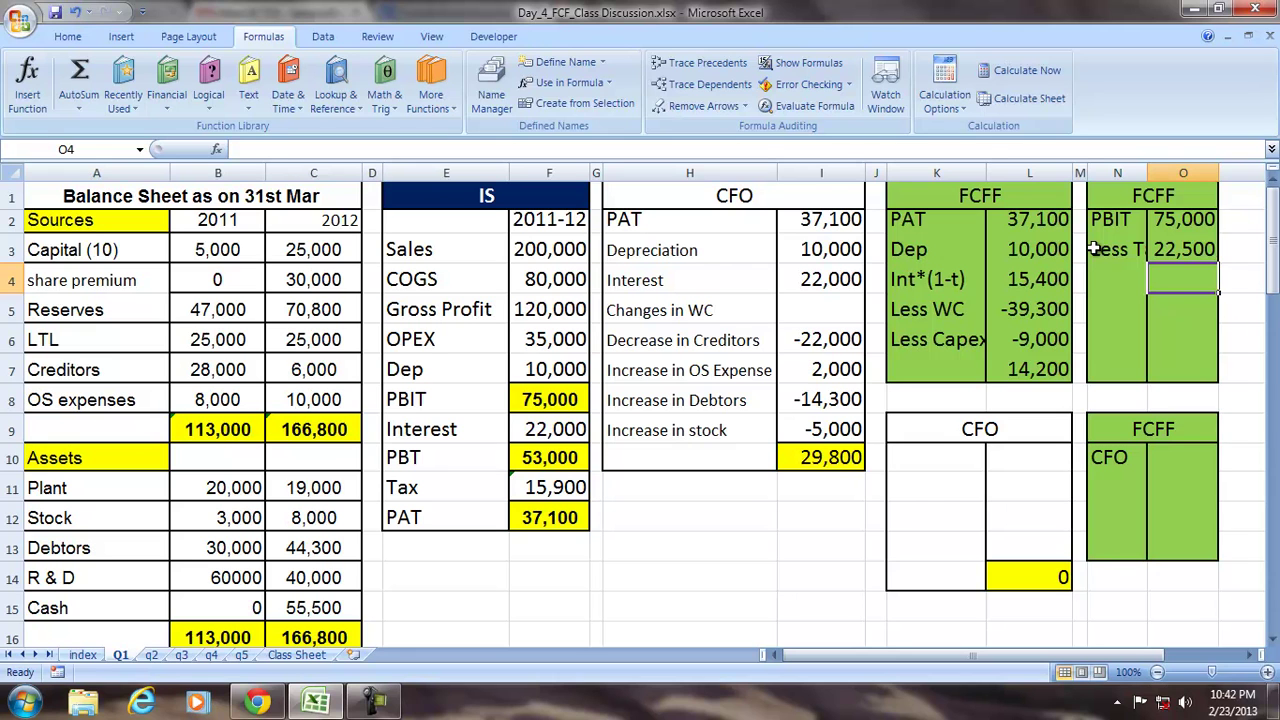
Make the tax in O3 negative as =-O2*0.3, and widen columns O and N to fit the amount and label.
{"action": "left_click", "coordinate": [1176, 245]}
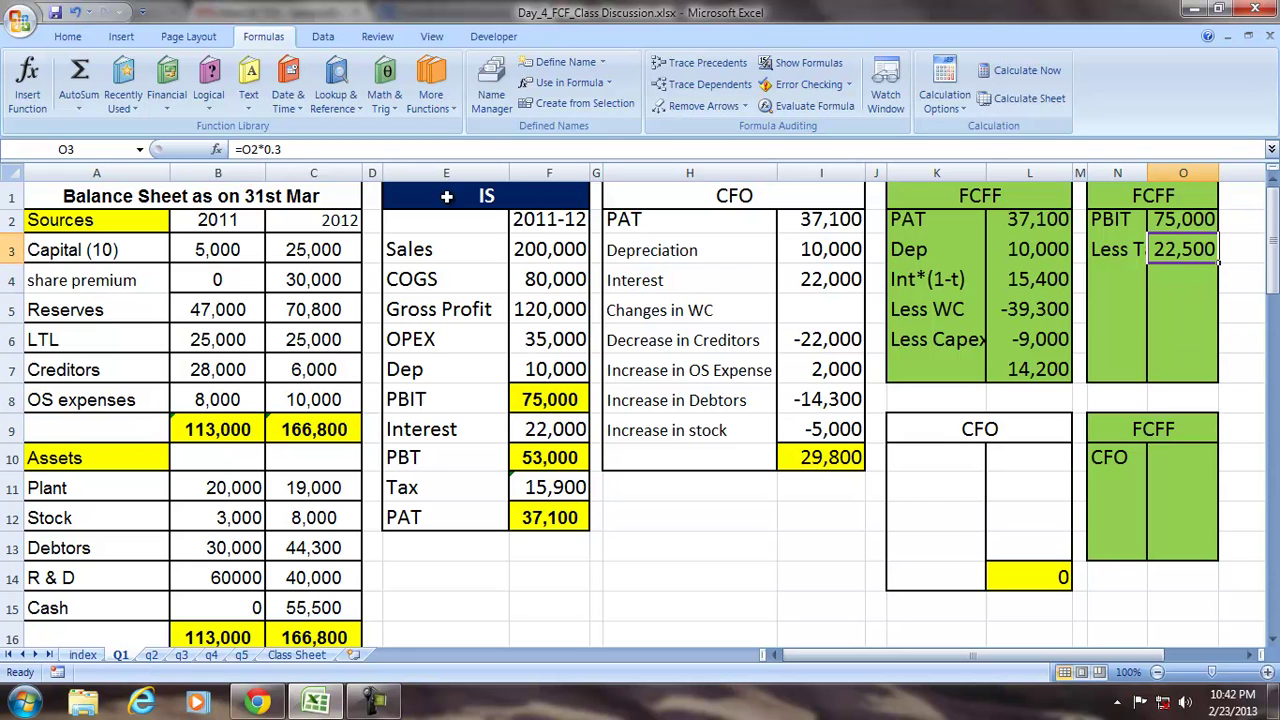
{"action": "left_click", "coordinate": [238, 149]}
{"action": "type", "text": "-"}
{"action": "key", "text": "Return"}
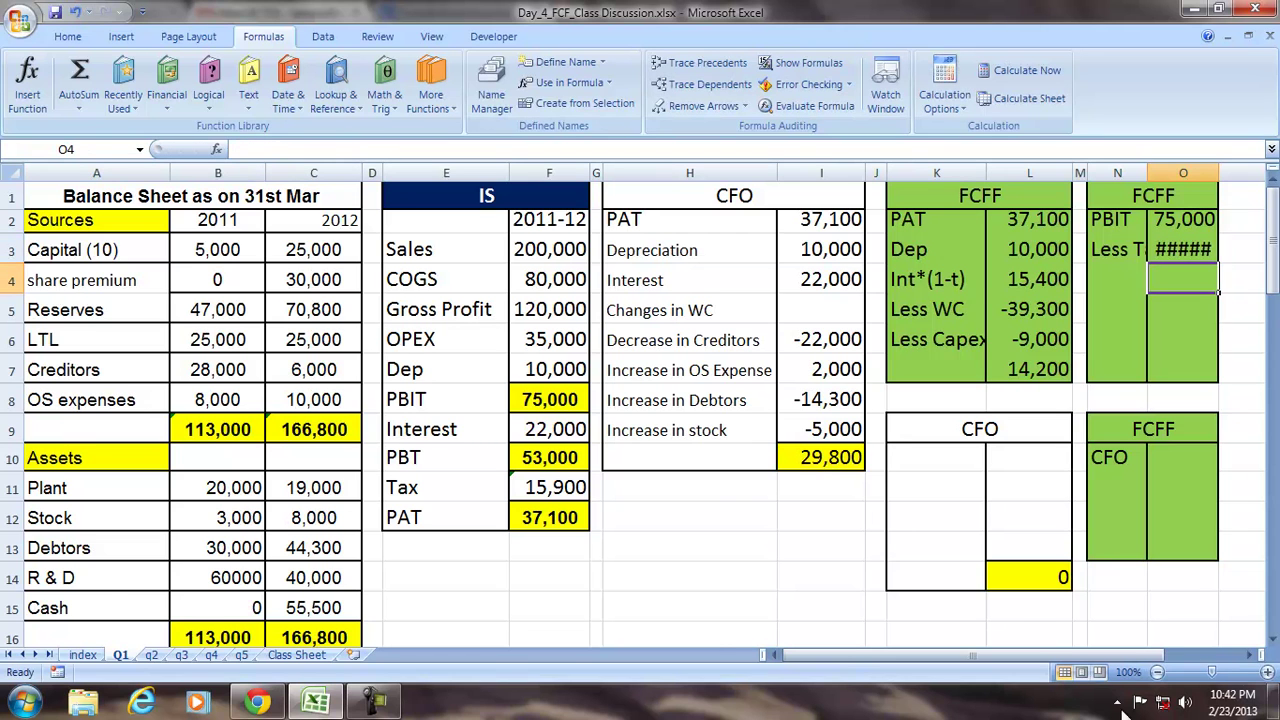
{"action": "left_click", "coordinate": [1249, 655]}
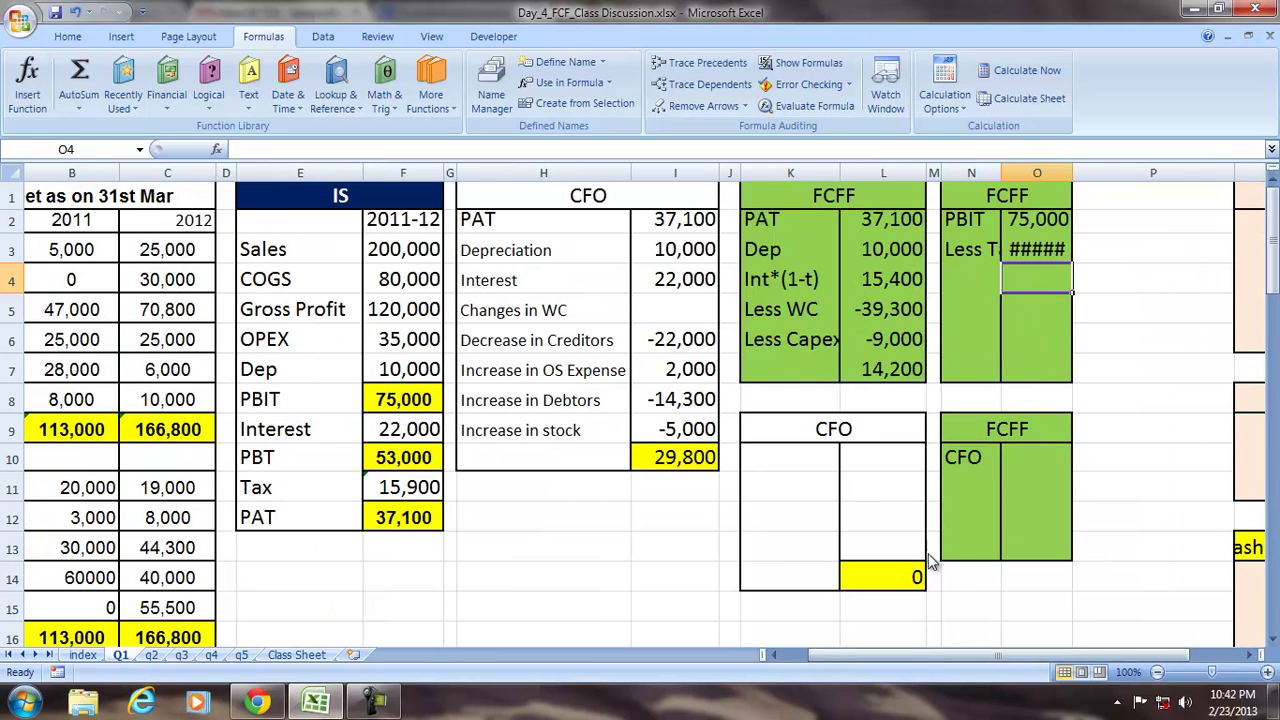
{"action": "left_click_drag", "start_coordinate": [1072, 172], "coordinate": [1088, 172]}
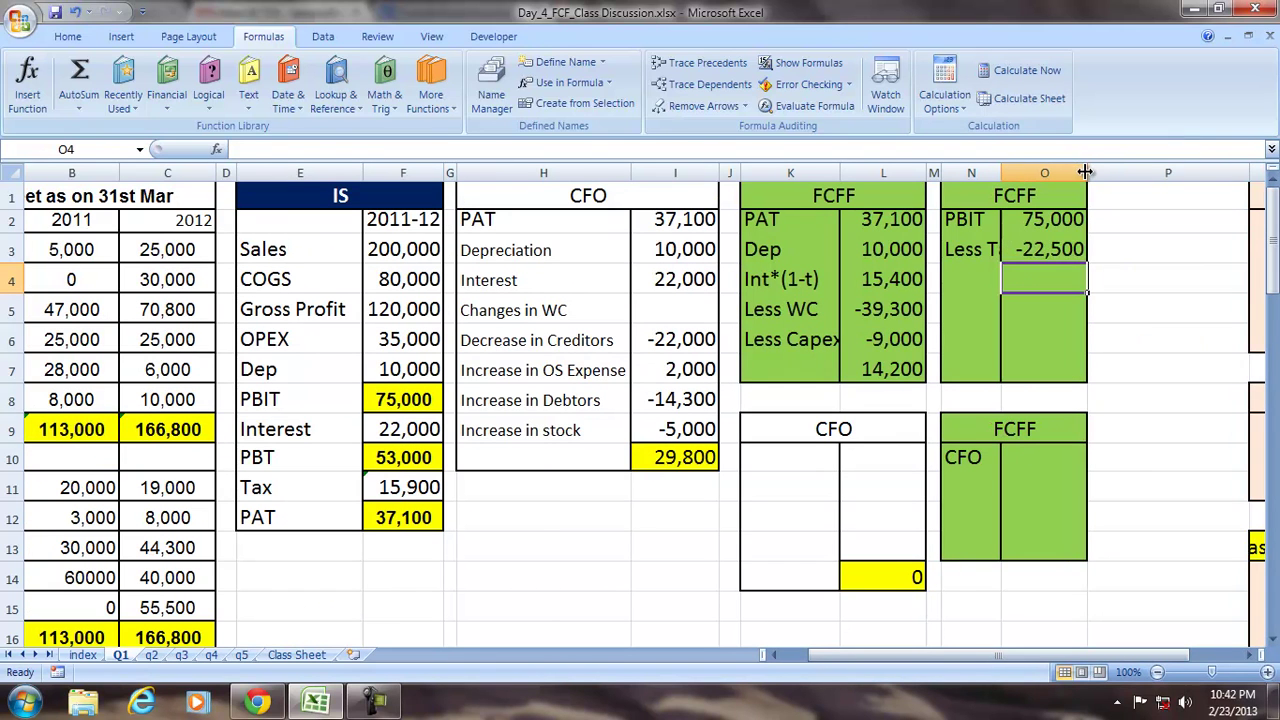
{"action": "left_click_drag", "start_coordinate": [1002, 166], "coordinate": [1025, 168]}
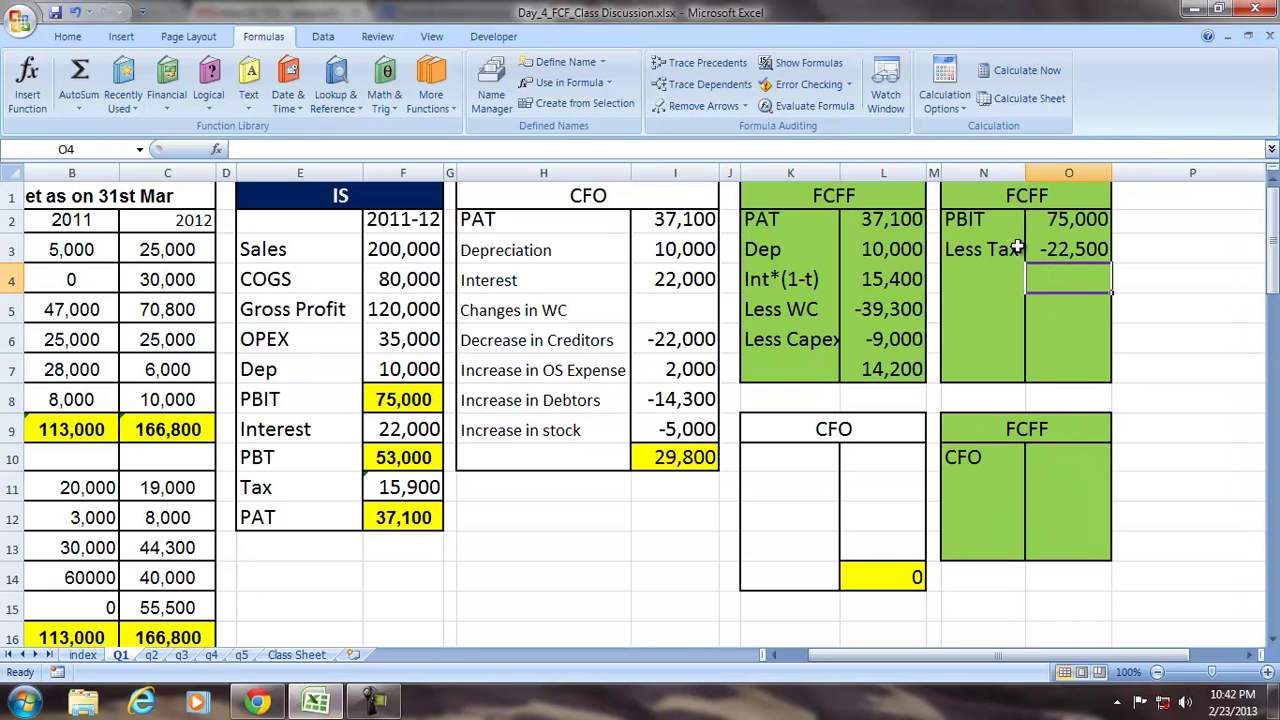
Add a Dep row in N4:O4, linking its amount to the depreciation in the PAT-based FCFF table as =L3.
{"action": "left_click", "coordinate": [986, 271]}
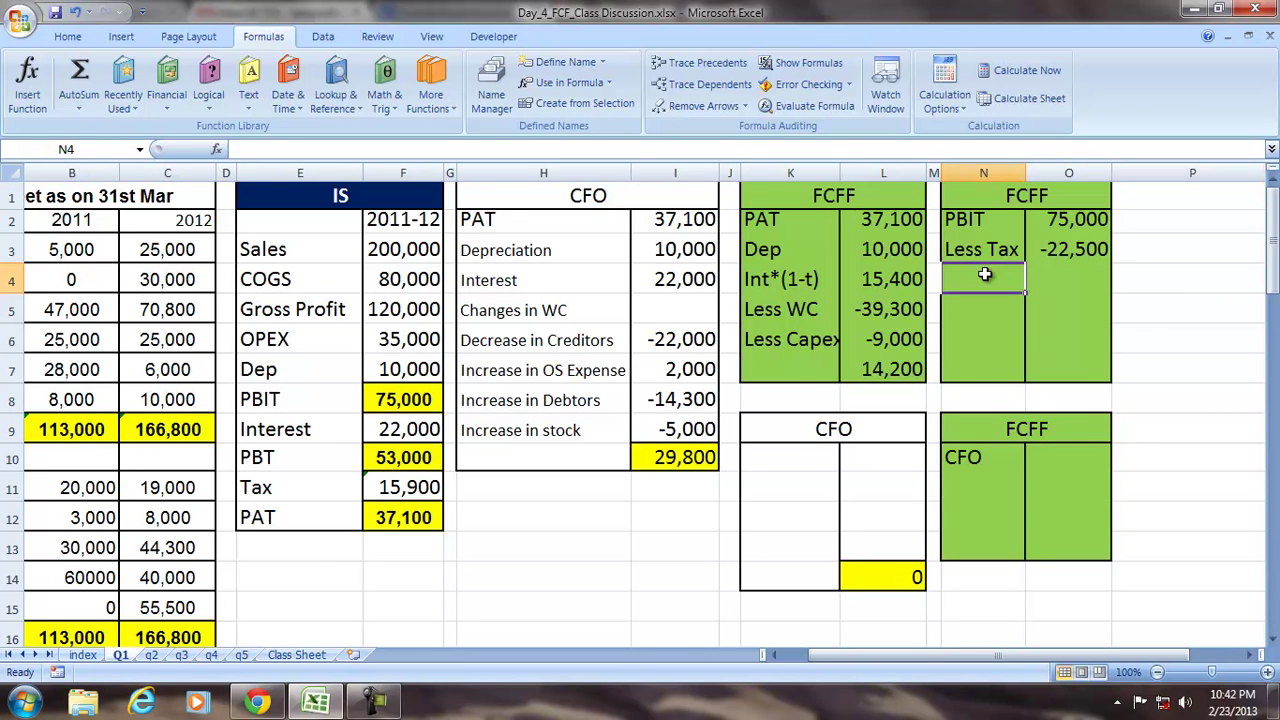
{"action": "type", "text": "Dep"}
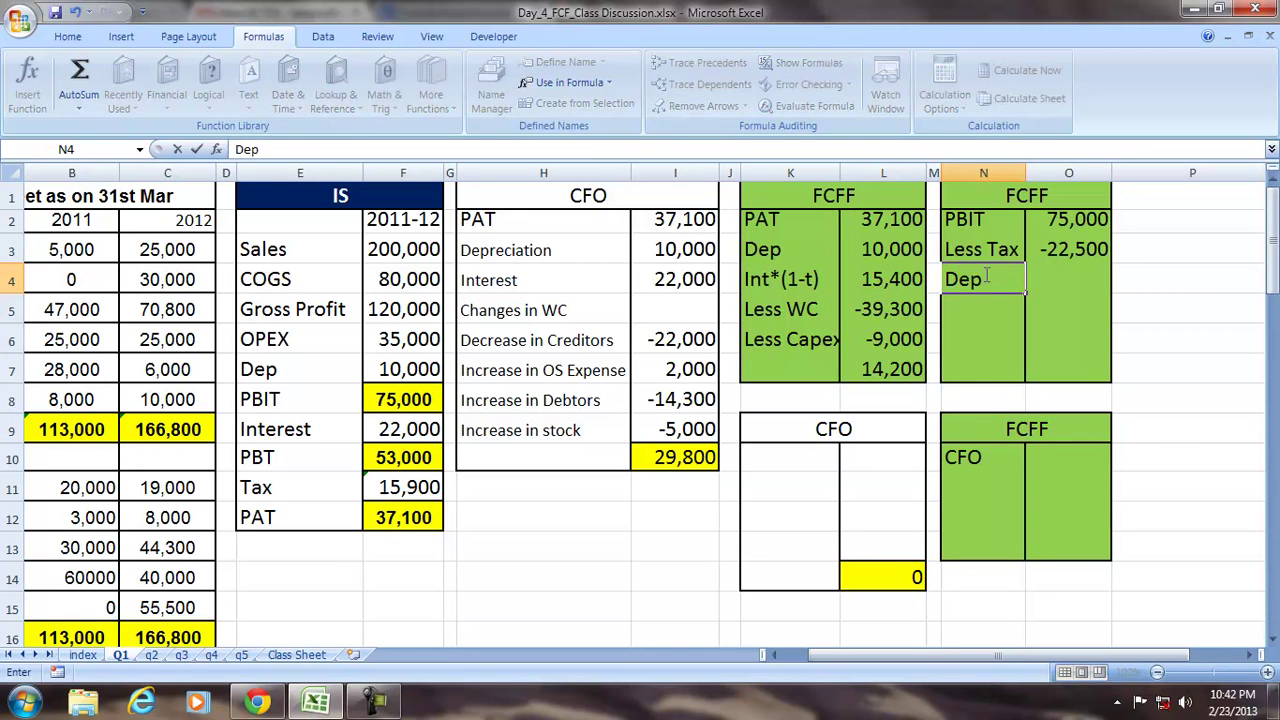
{"action": "key", "text": "Tab"}
{"action": "type", "text": "="}
{"action": "left_click", "coordinate": [869, 246]}
{"action": "key", "text": "Return"}
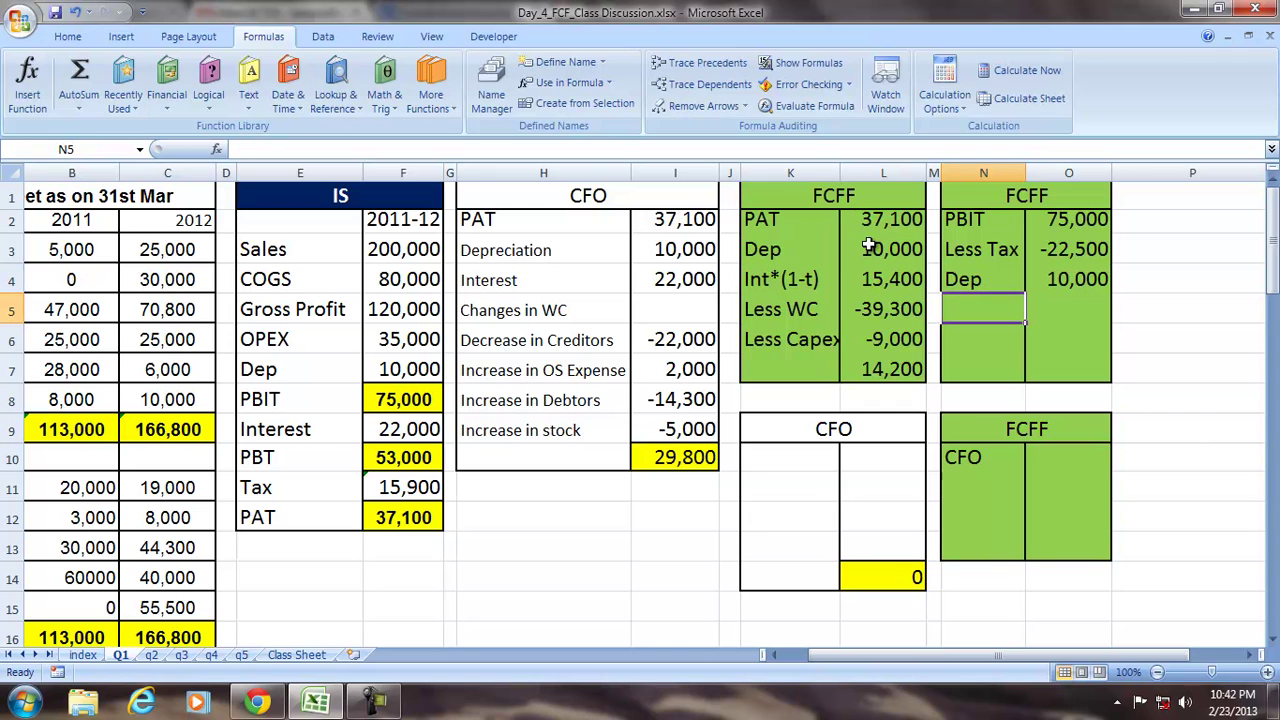
Enter the labels Less WC in N5 and Less Capex in N6.
{"action": "type", "text": "Less WC"}
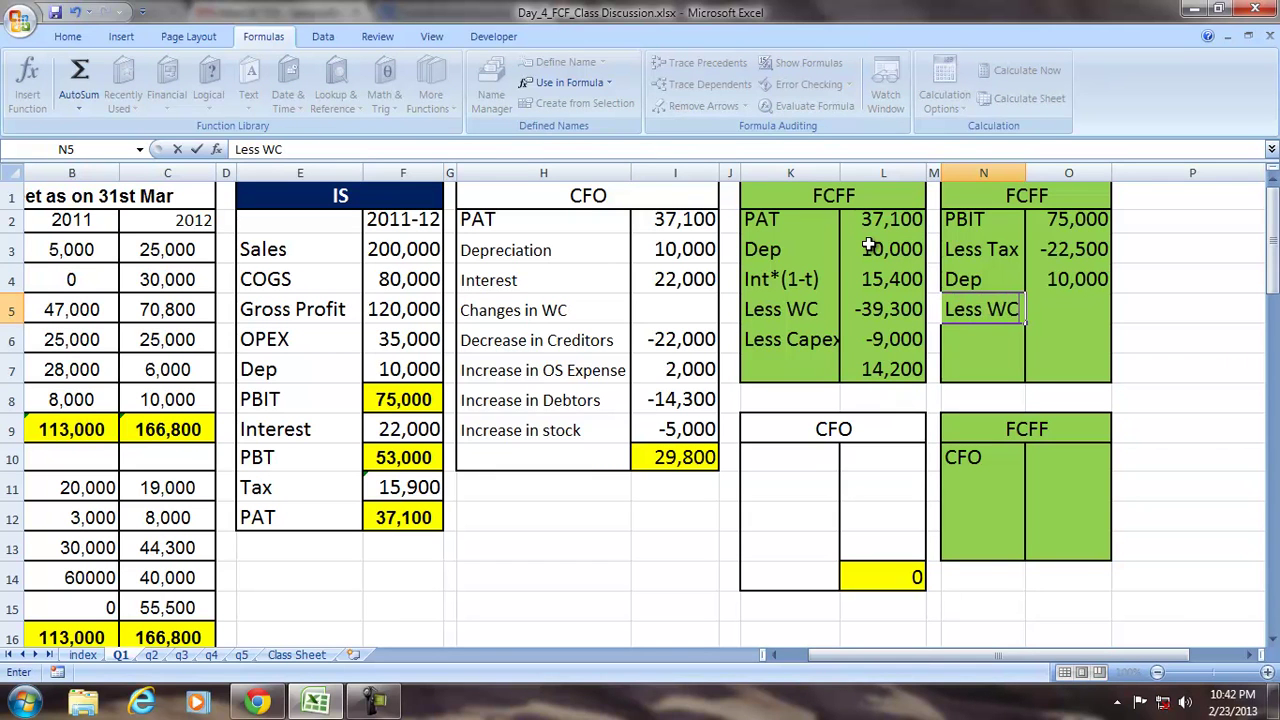
{"action": "key", "text": "Return"}
{"action": "type", "text": "Le"}
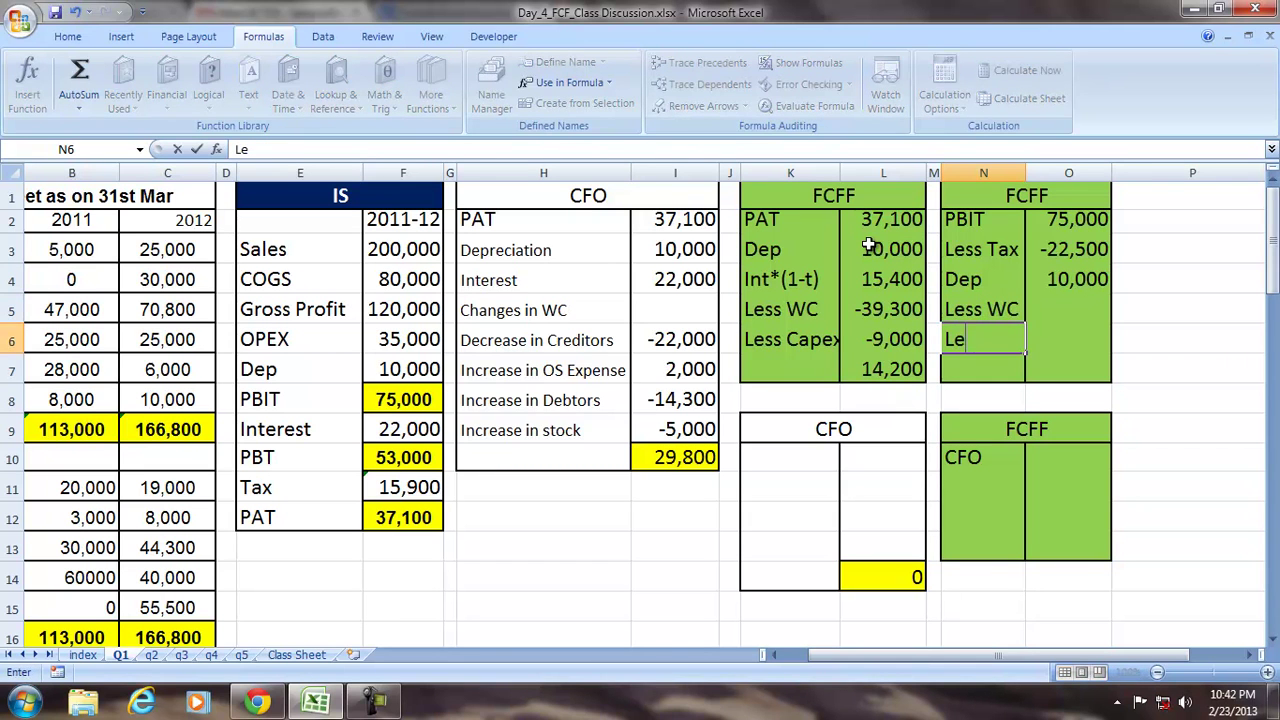
{"action": "type", "text": "ss CApit"}
{"action": "key", "text": "BackSpace"}
{"action": "key", "text": "BackSpace"}
{"action": "type", "text": "ex"}
{"action": "key", "text": "Tab"}
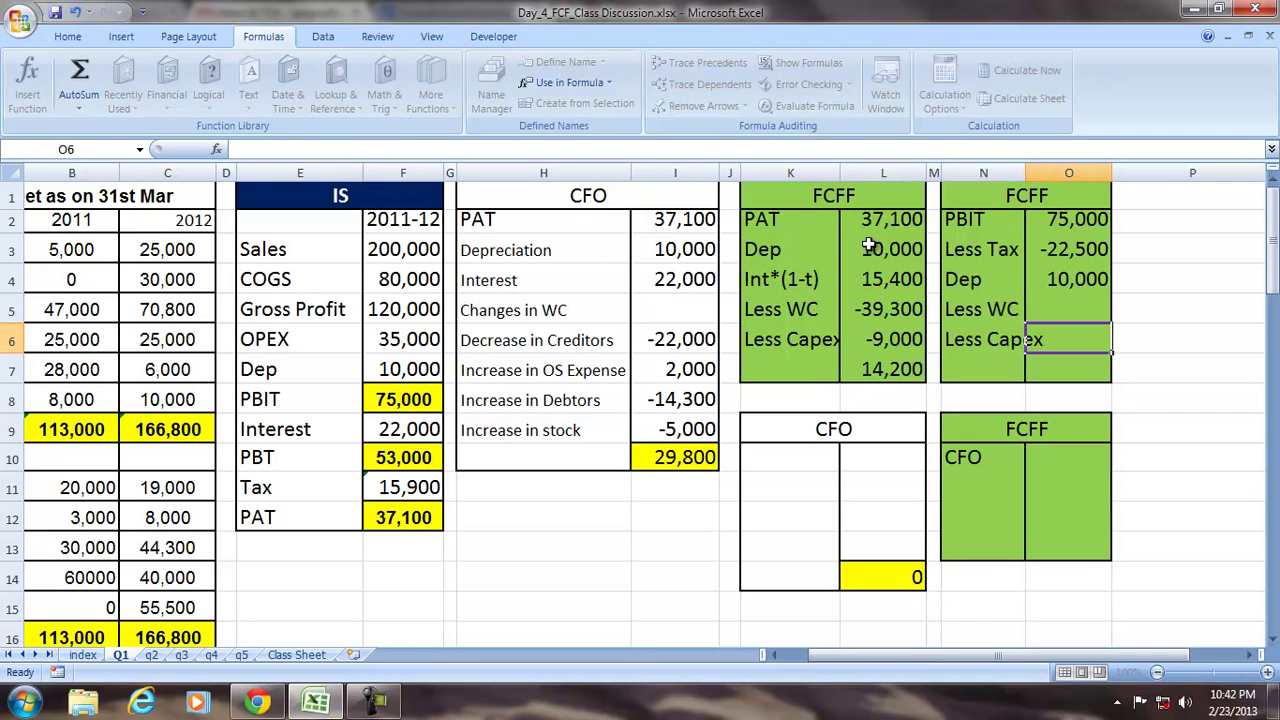
Link the capex amount in O6 as =L6 and the working capital amount in O5 as =L5.
{"action": "type", "text": "="}
{"action": "left_click", "coordinate": [869, 341]}
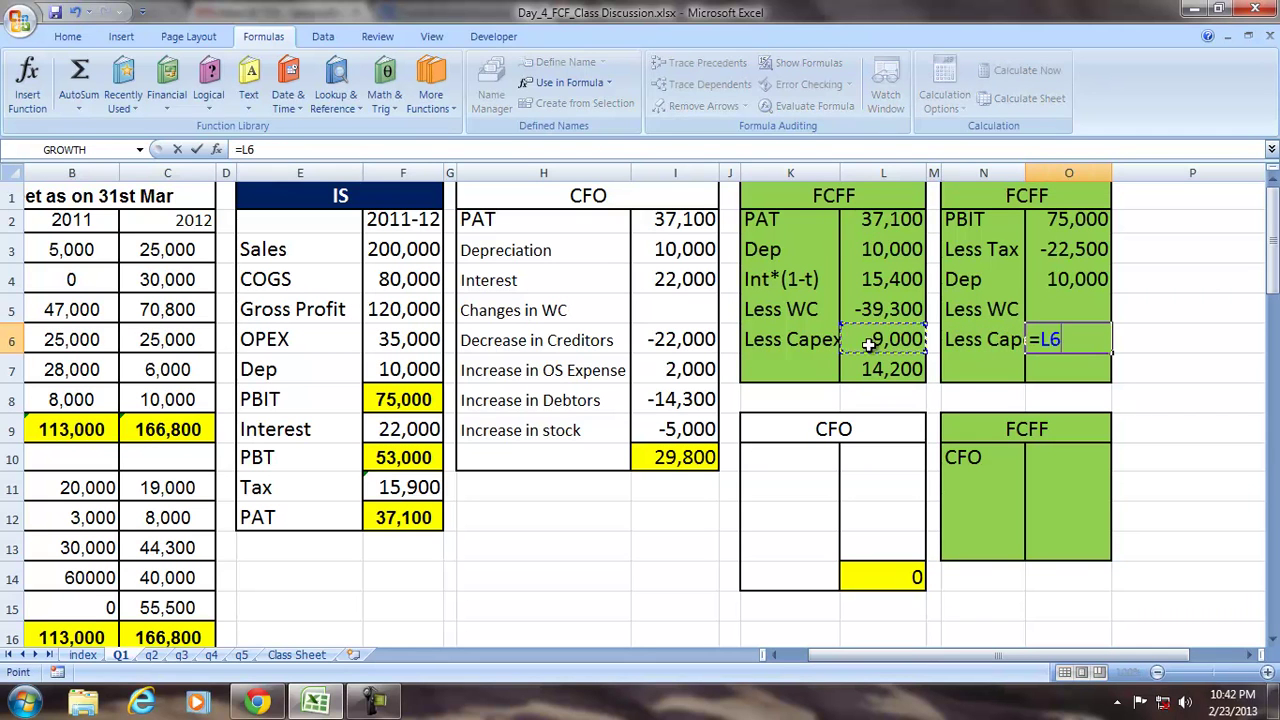
{"action": "key", "text": "ctrl+Return"}
{"action": "key", "text": "Up"}
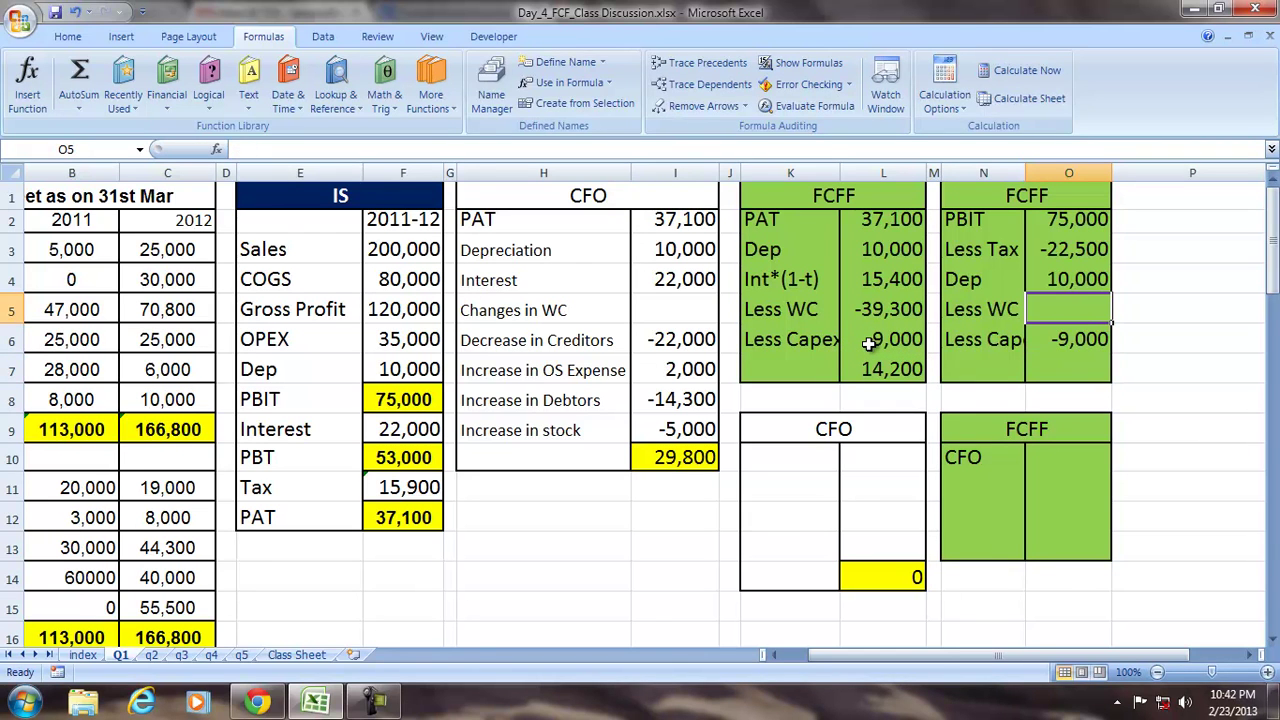
{"action": "type", "text": "="}
{"action": "left_click", "coordinate": [858, 300]}
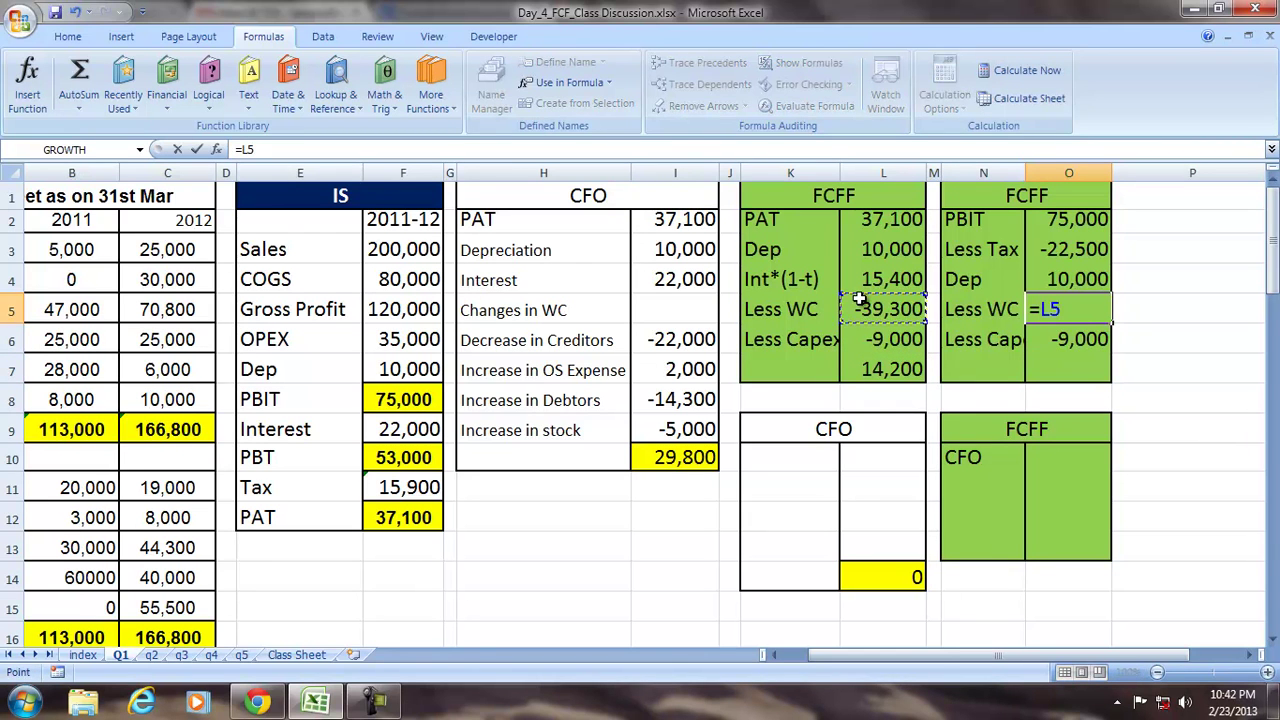
{"action": "key", "text": "Return"}
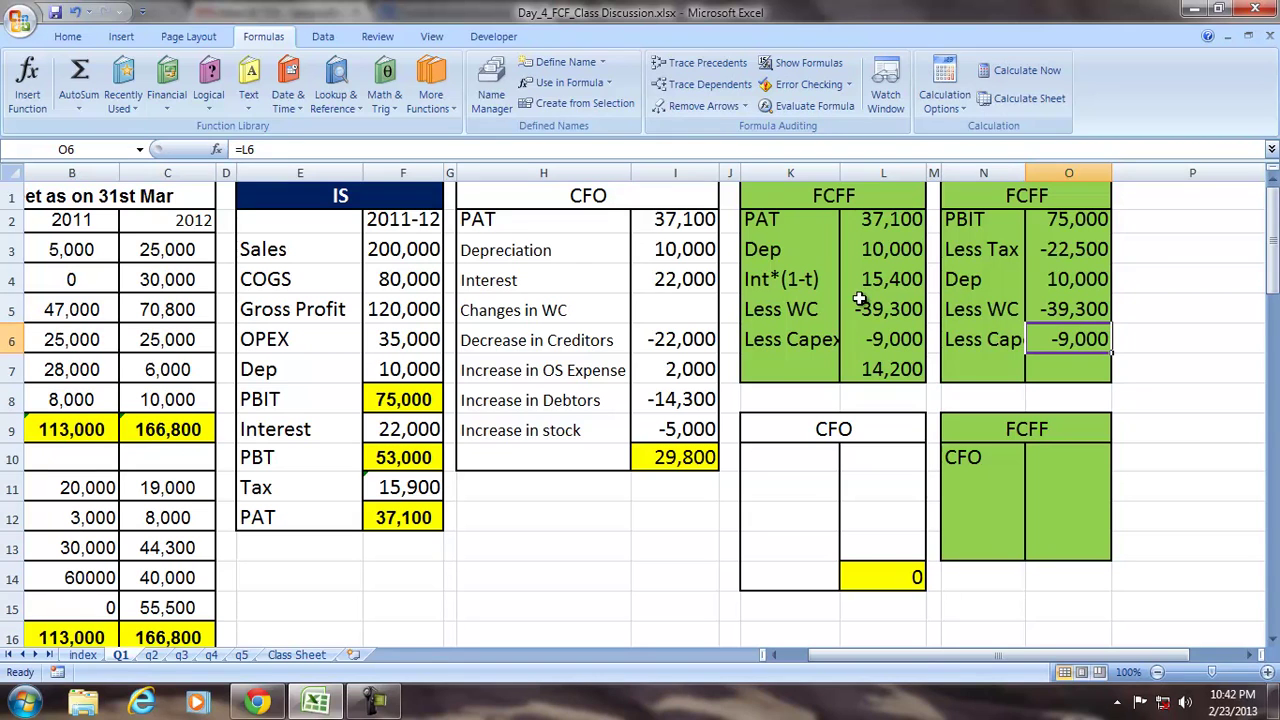
Total the PBIT-based FCFF items O2:O6 in O7.
{"action": "left_click_drag", "start_coordinate": [1063, 219], "coordinate": [1063, 337]}
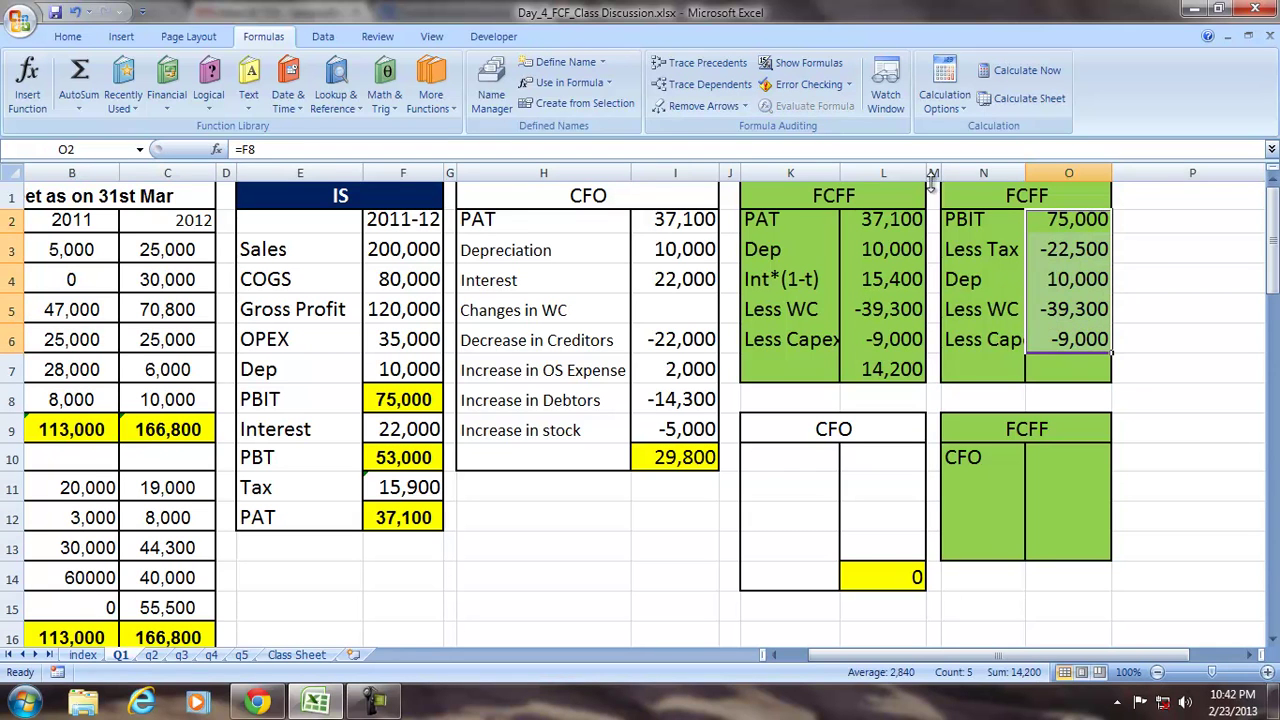
{"action": "left_click", "coordinate": [80, 72]}
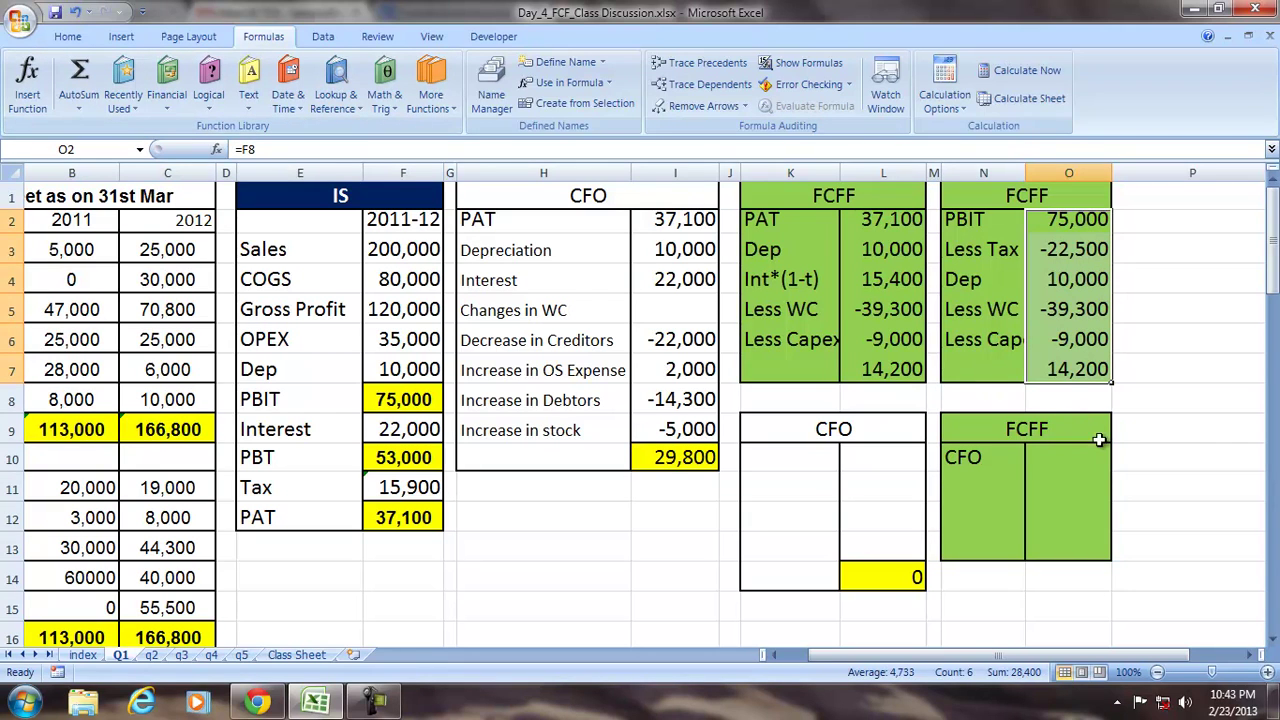
{"action": "left_click", "coordinate": [983, 458]}
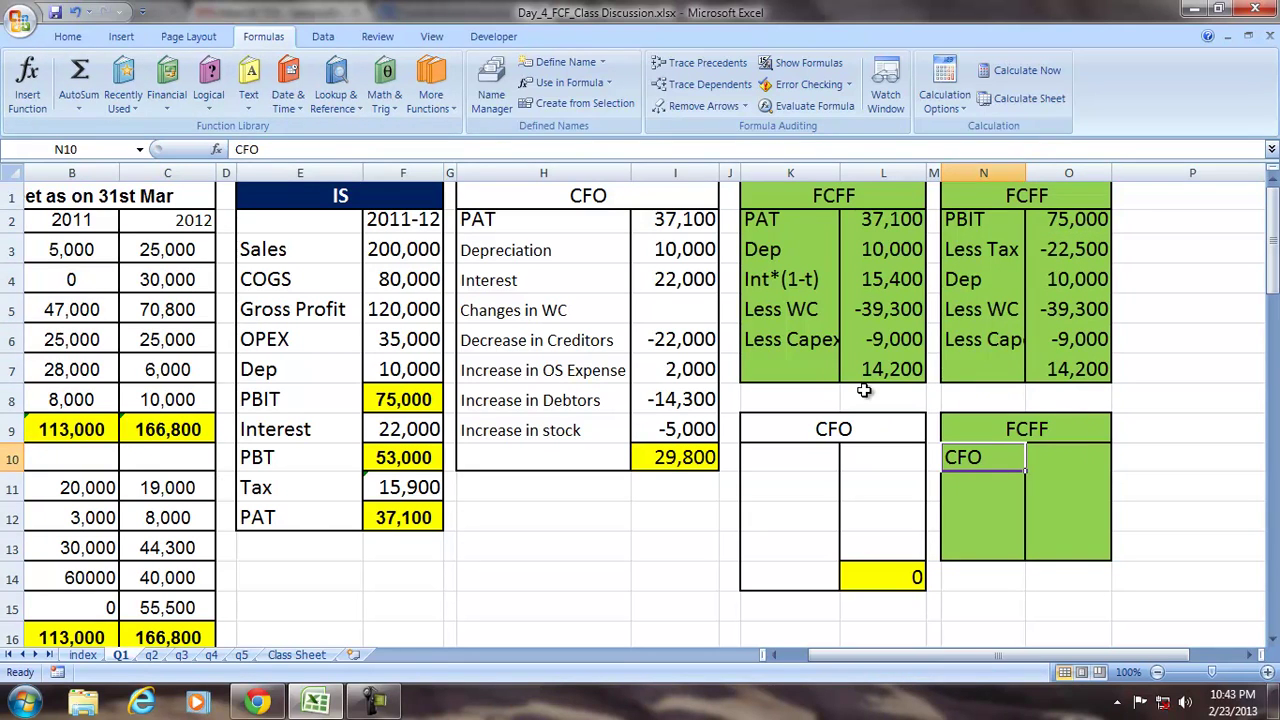
Link the CFO amount in O10 of the CFO-based FCFF table to the CFO table's total as =I10.
{"action": "left_click", "coordinate": [803, 199]}
{"action": "left_click_drag", "start_coordinate": [563, 200], "coordinate": [604, 425]}
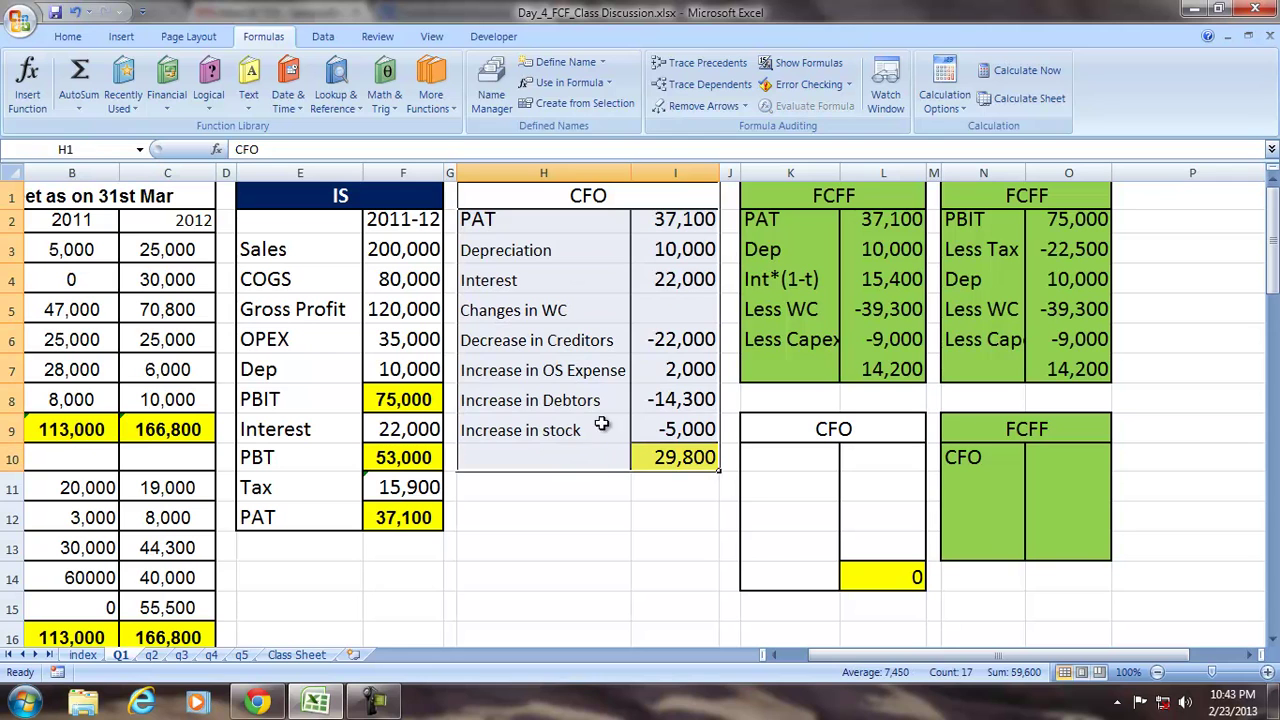
{"action": "left_click_drag", "start_coordinate": [783, 203], "coordinate": [815, 396]}
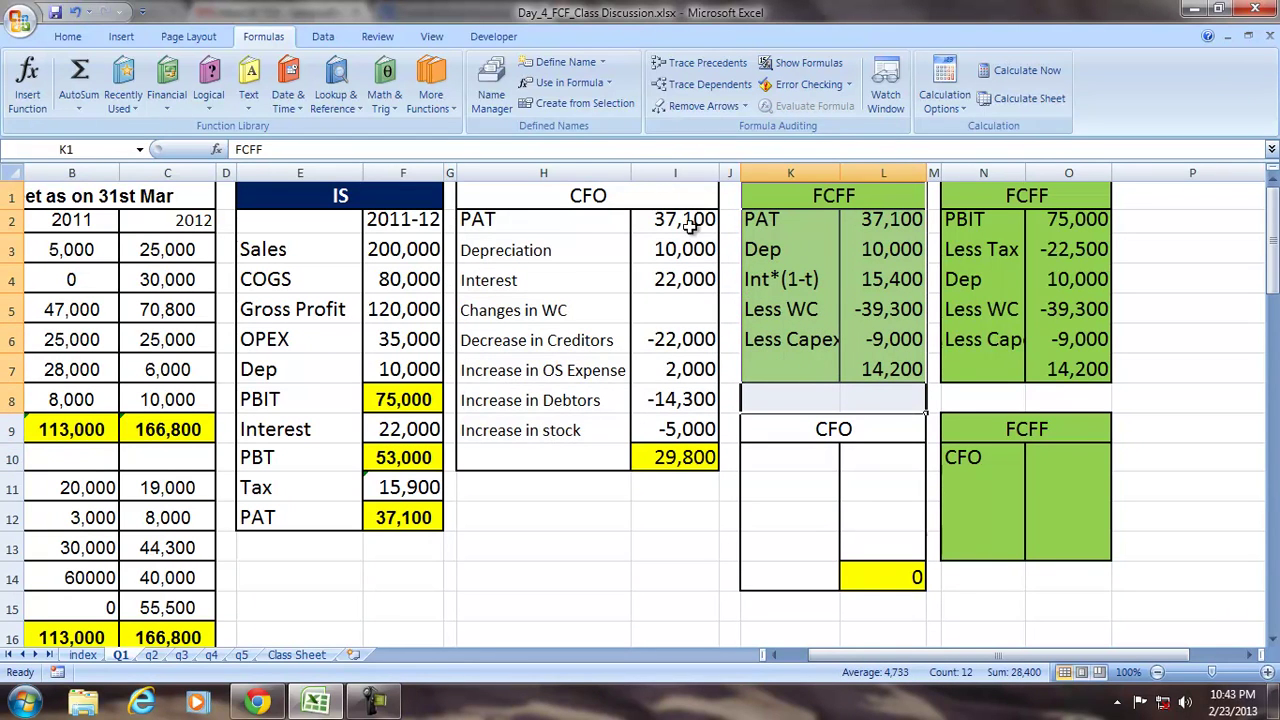
{"action": "left_click", "coordinate": [1062, 458]}
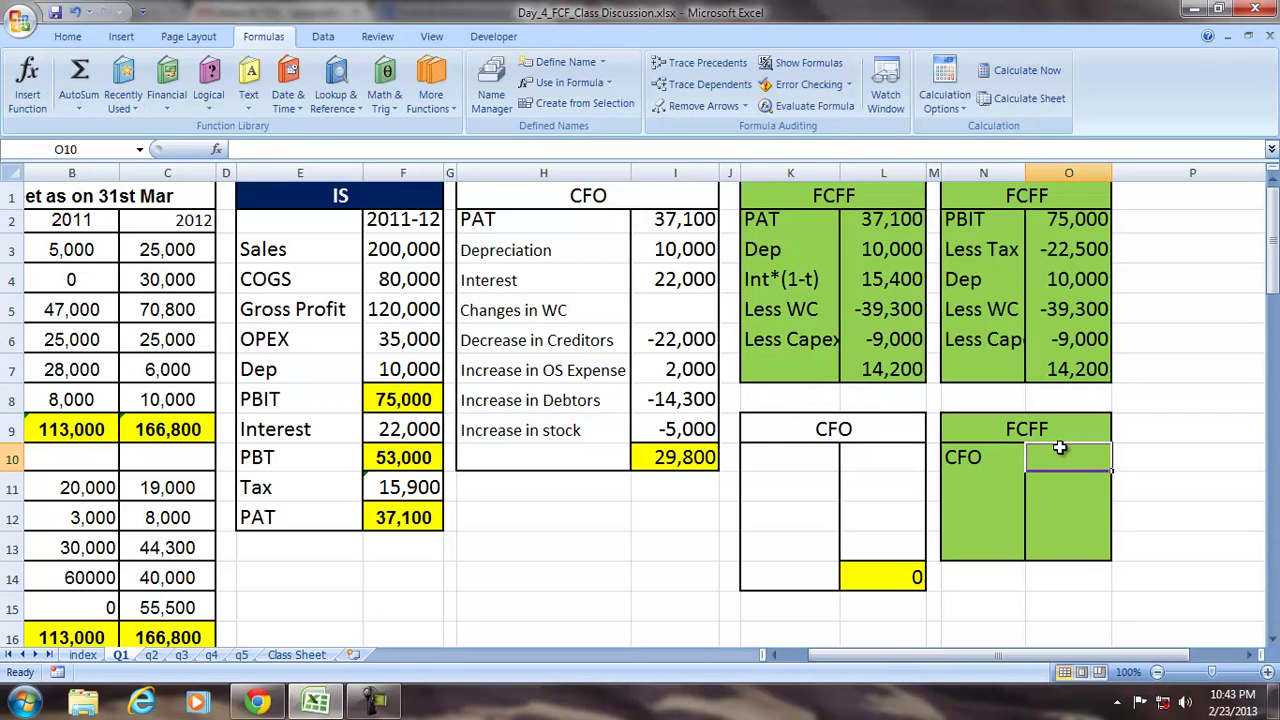
{"action": "type", "text": "="}
{"action": "left_click", "coordinate": [687, 457]}
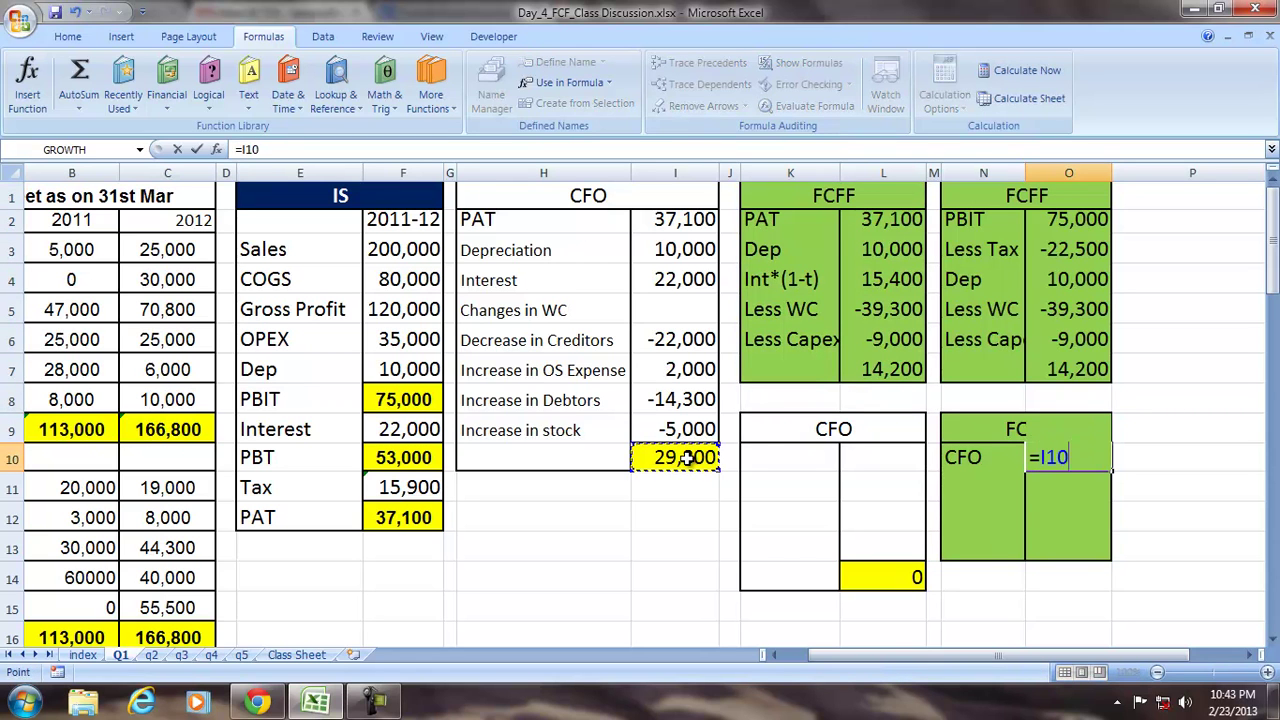
{"action": "key", "text": "Return"}
{"action": "key", "text": "Left"}
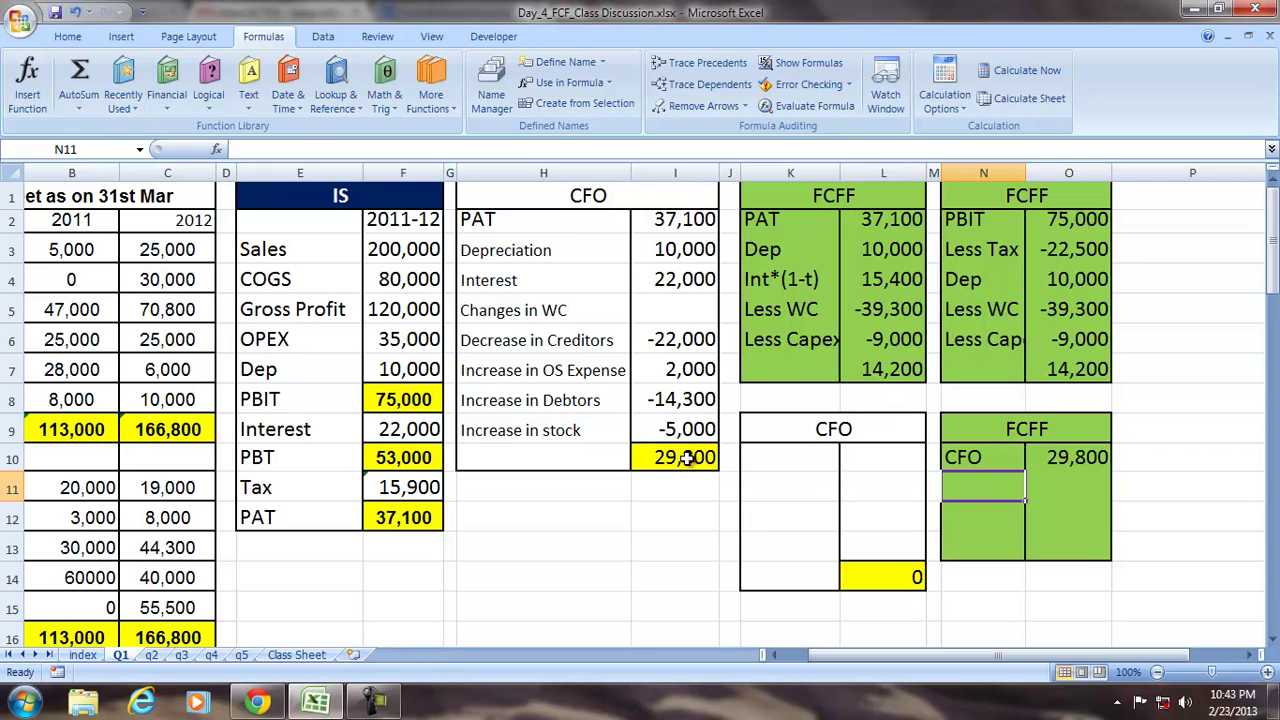
Check the interest add-back in the CFO table and enter the label Less Tax Shield of Interest in N11.
{"action": "left_click_drag", "start_coordinate": [583, 191], "coordinate": [589, 432]}
{"action": "left_click", "coordinate": [516, 280]}
{"action": "left_click", "coordinate": [652, 279]}
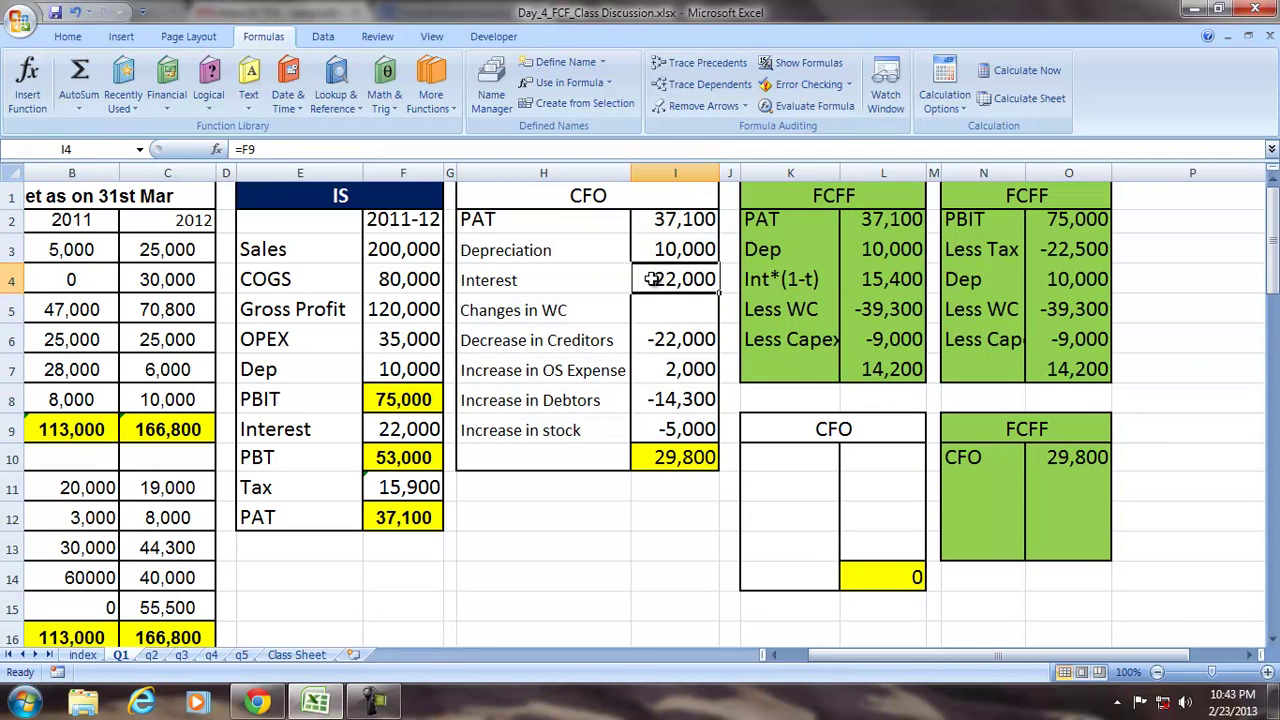
{"action": "left_click", "coordinate": [984, 480]}
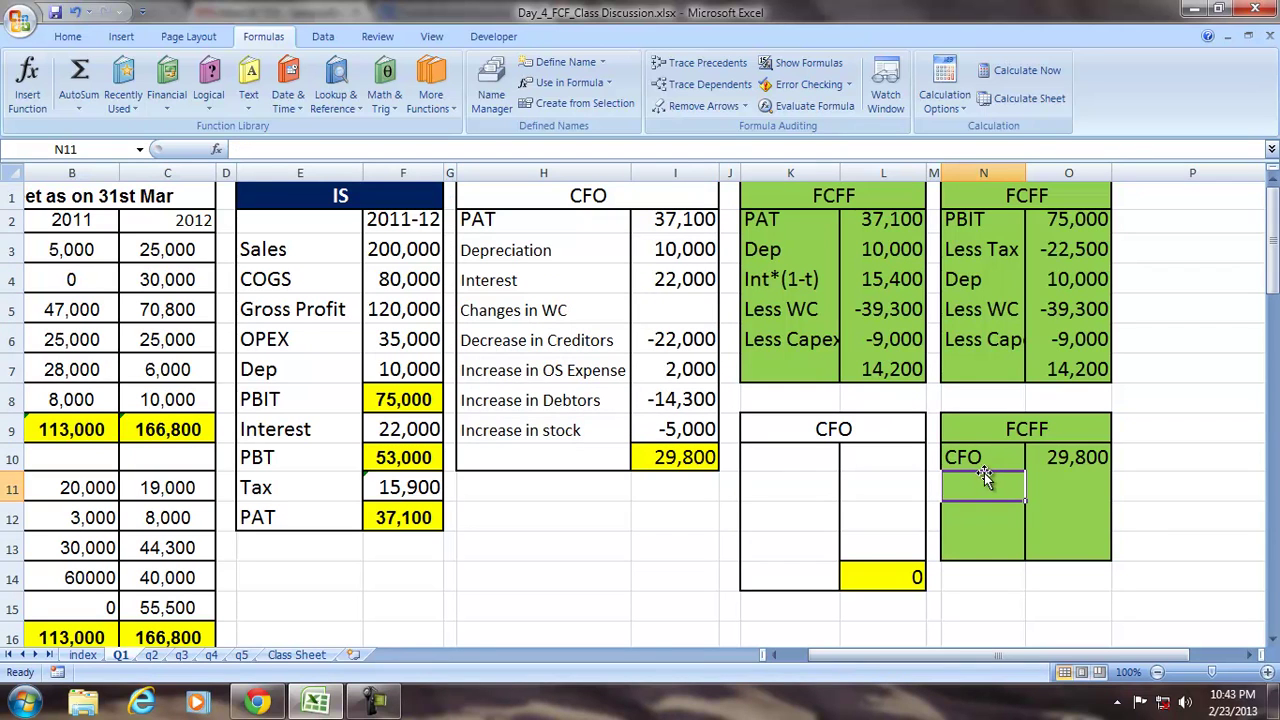
{"action": "type", "text": "Less"}
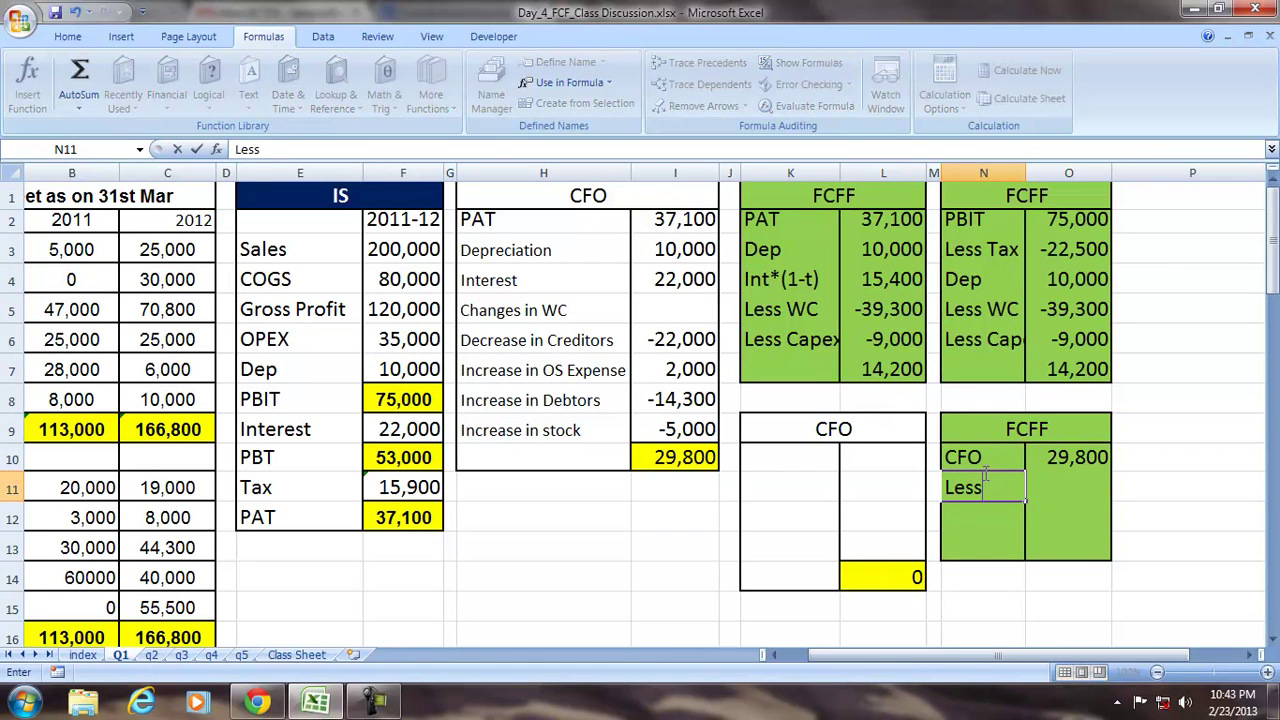
{"action": "type", "text": " Tax"}
{"action": "type", "text": " Sh"}
{"action": "type", "text": "iedl"}
{"action": "key", "text": "BackSpace"}
{"action": "key", "text": "BackSpace"}
{"action": "type", "text": "ld "}
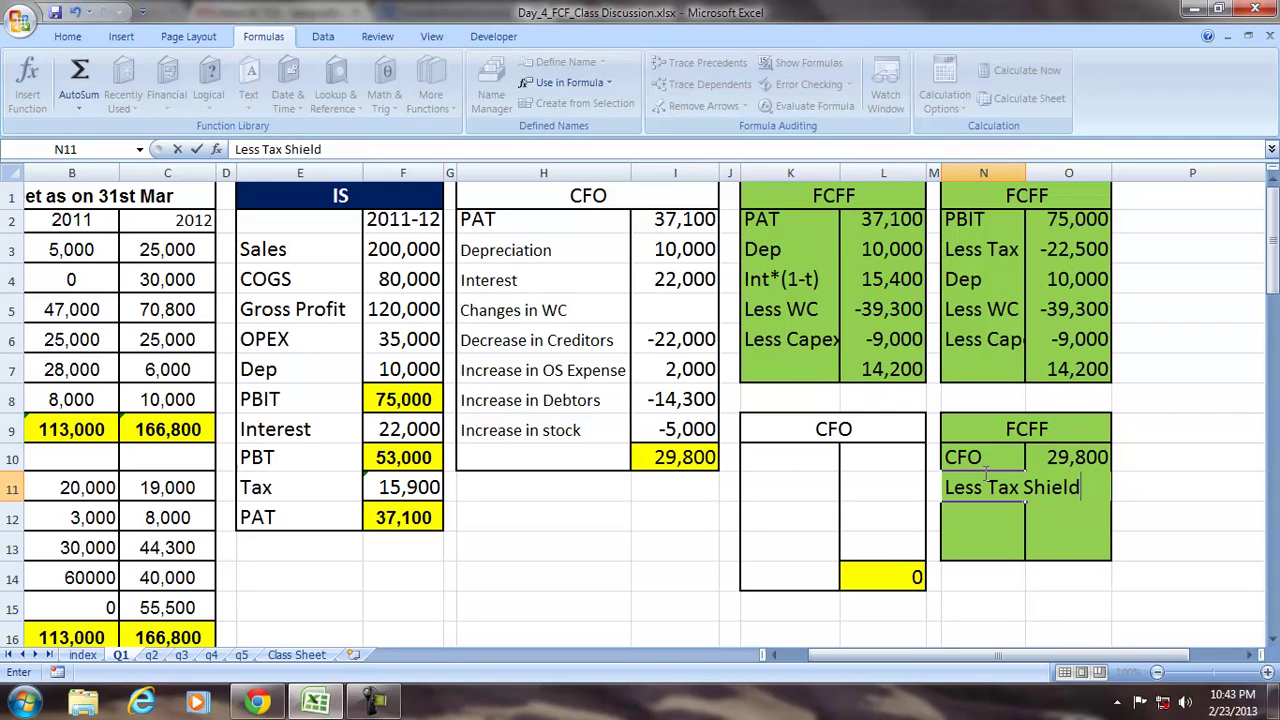
{"action": "type", "text": "of Inter"}
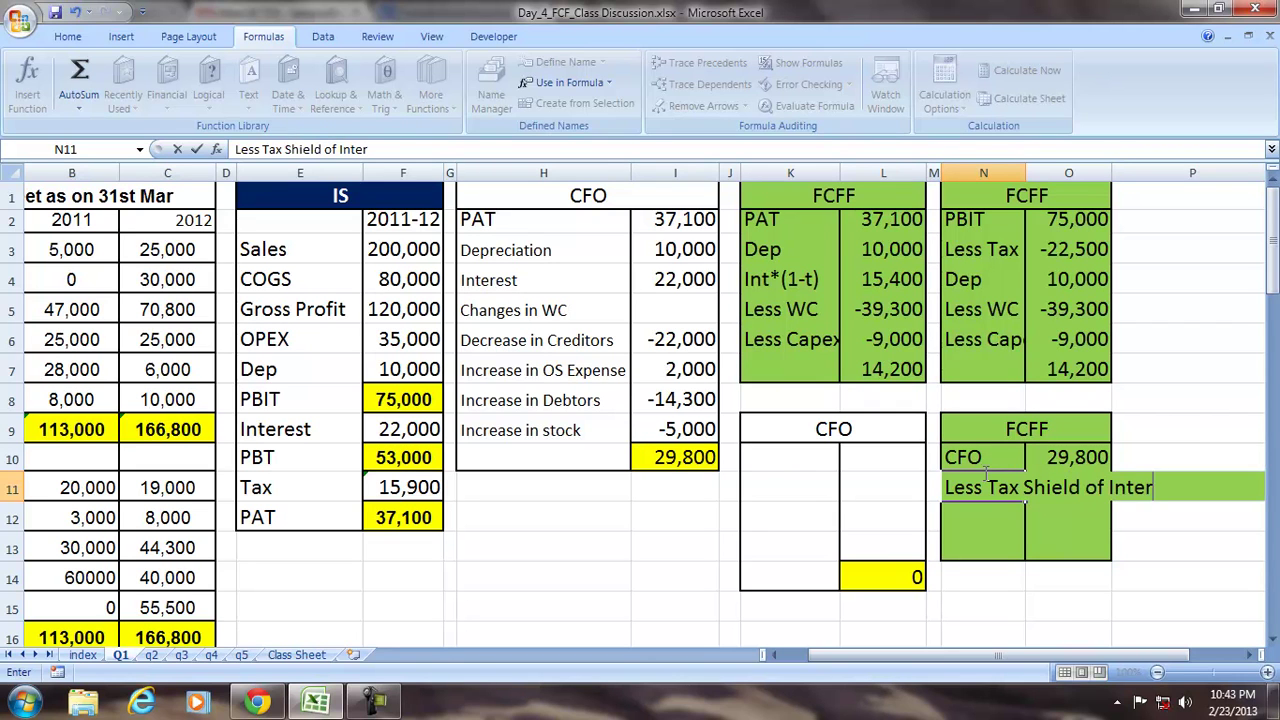
{"action": "type", "text": "est"}
{"action": "left_click", "coordinate": [1035, 602]}
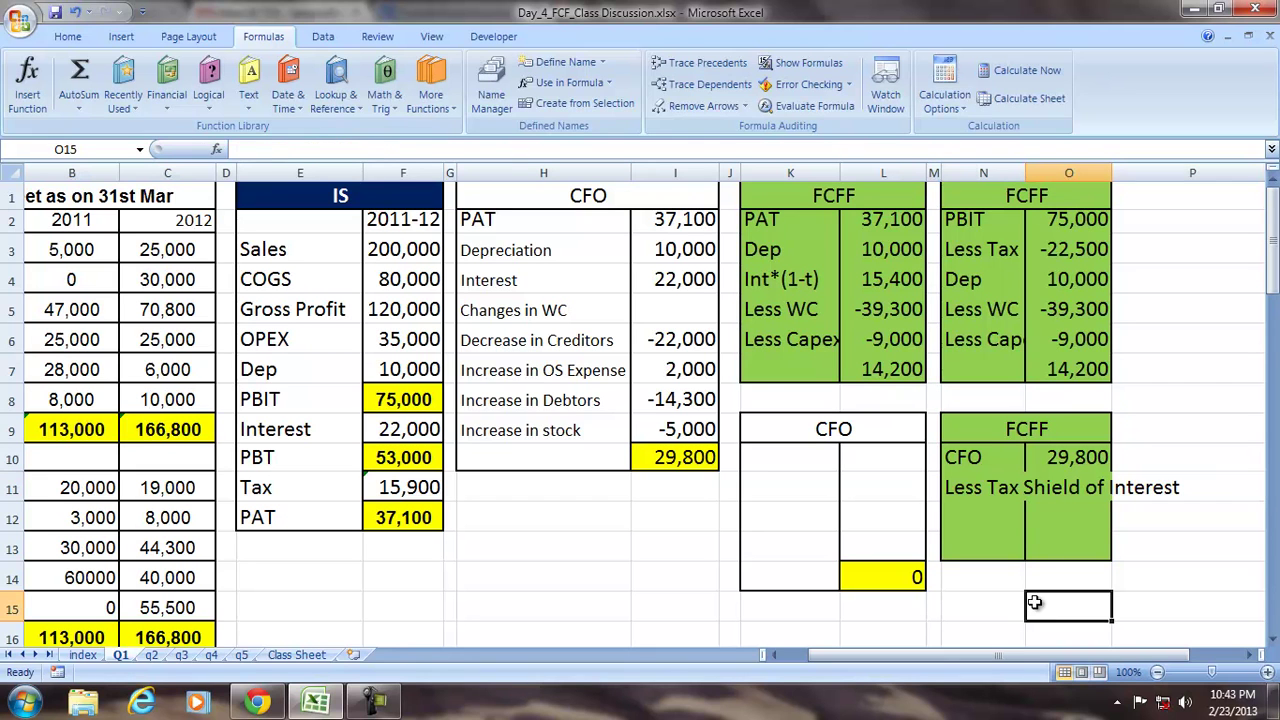
Reduce the font size of the N11 label to 12 and widen column N to fit it.
{"action": "left_click", "coordinate": [965, 486]}
{"action": "left_click", "coordinate": [66, 36]}
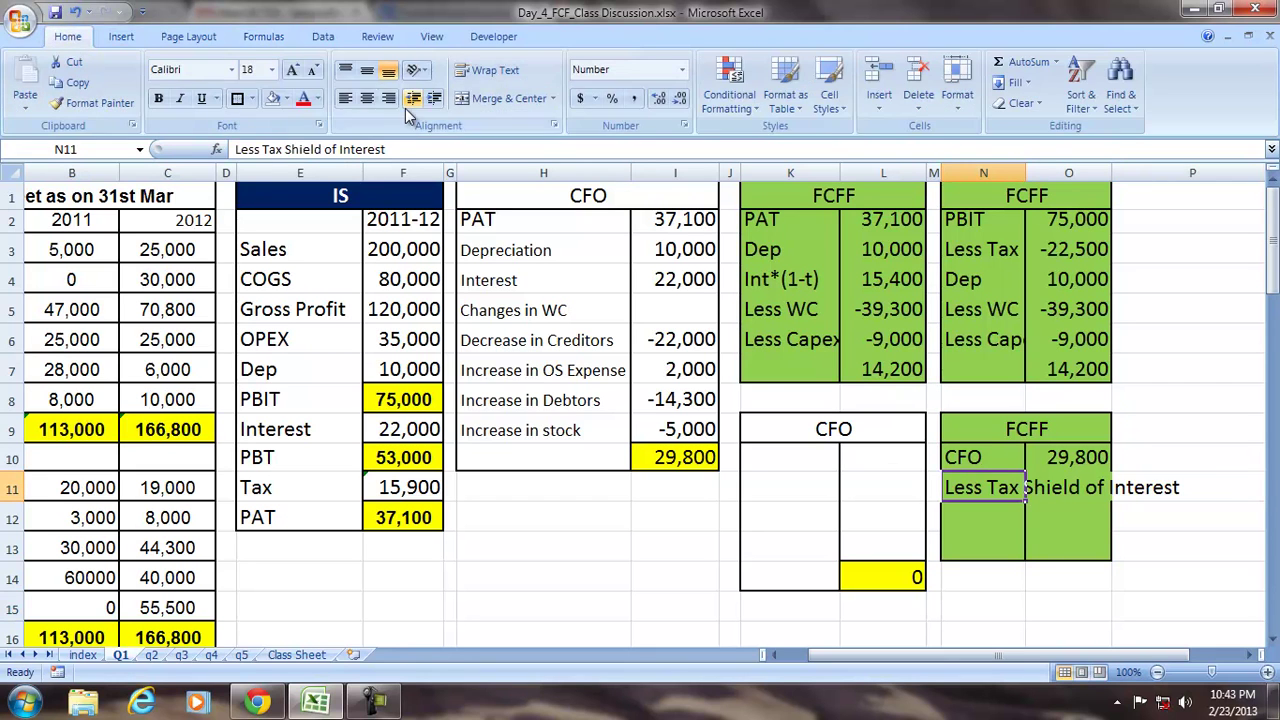
{"action": "left_click", "coordinate": [313, 70]}
{"action": "left_click", "coordinate": [313, 70]}
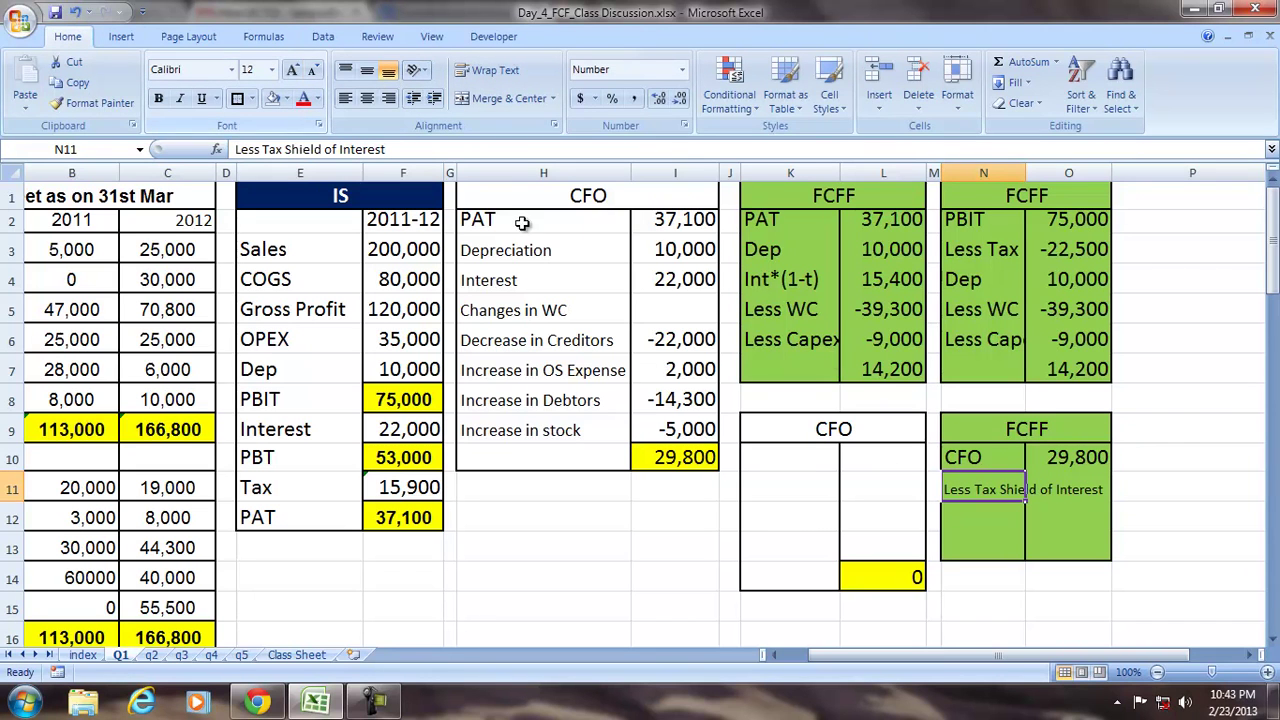
{"action": "left_click_drag", "start_coordinate": [1026, 174], "coordinate": [1102, 182]}
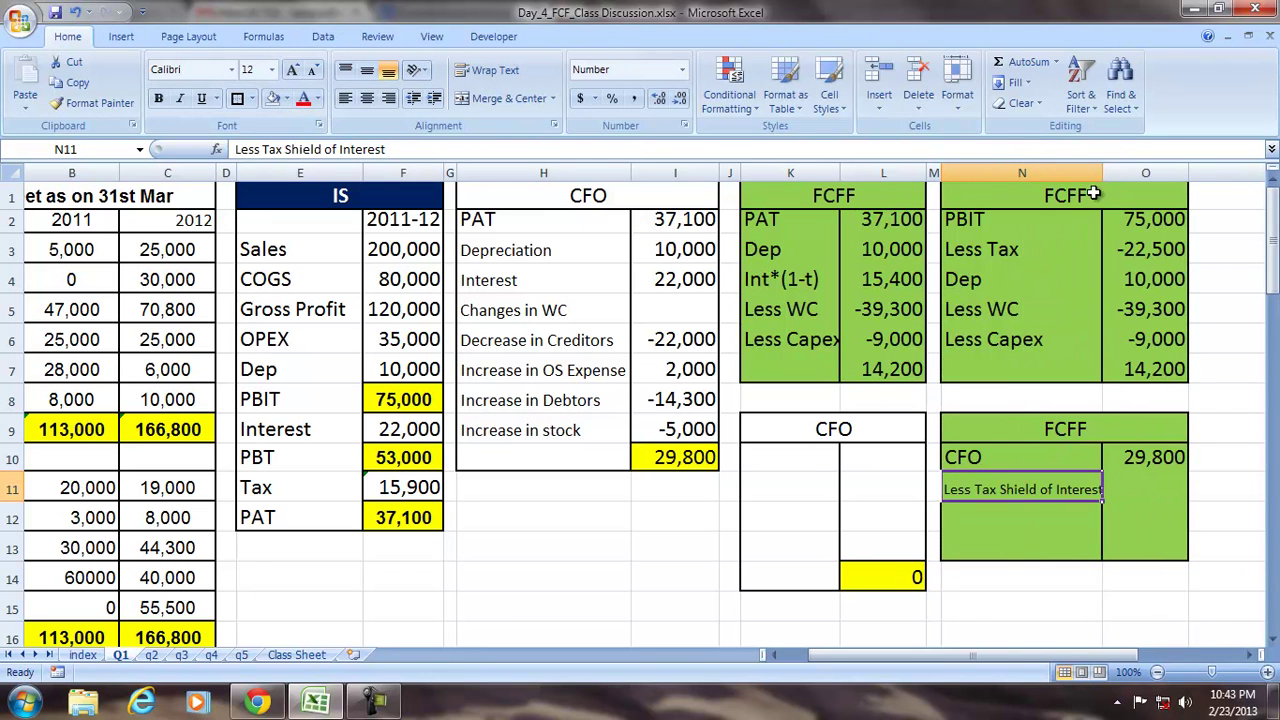
Calculate the tax shield of interest in O11 as 30% of the CFO table's interest, =I4*0.3.
{"action": "left_click", "coordinate": [1128, 481]}
{"action": "type", "text": "="}
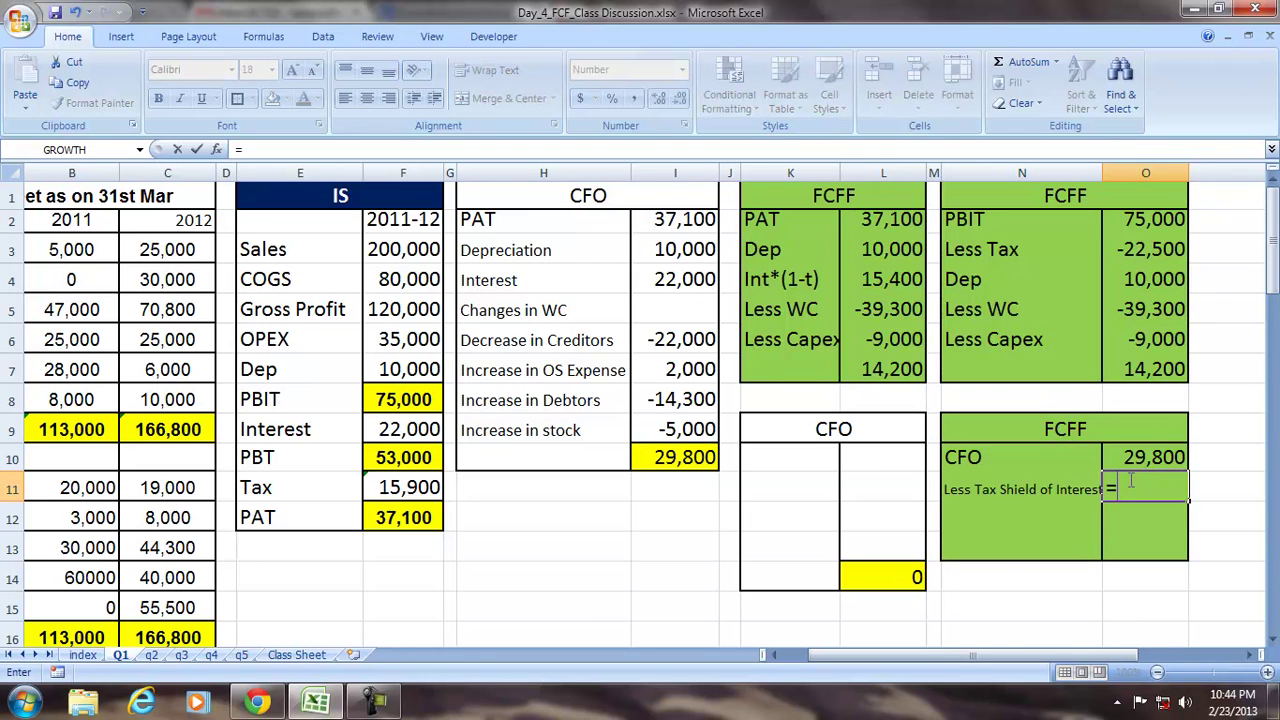
{"action": "left_click", "coordinate": [688, 283]}
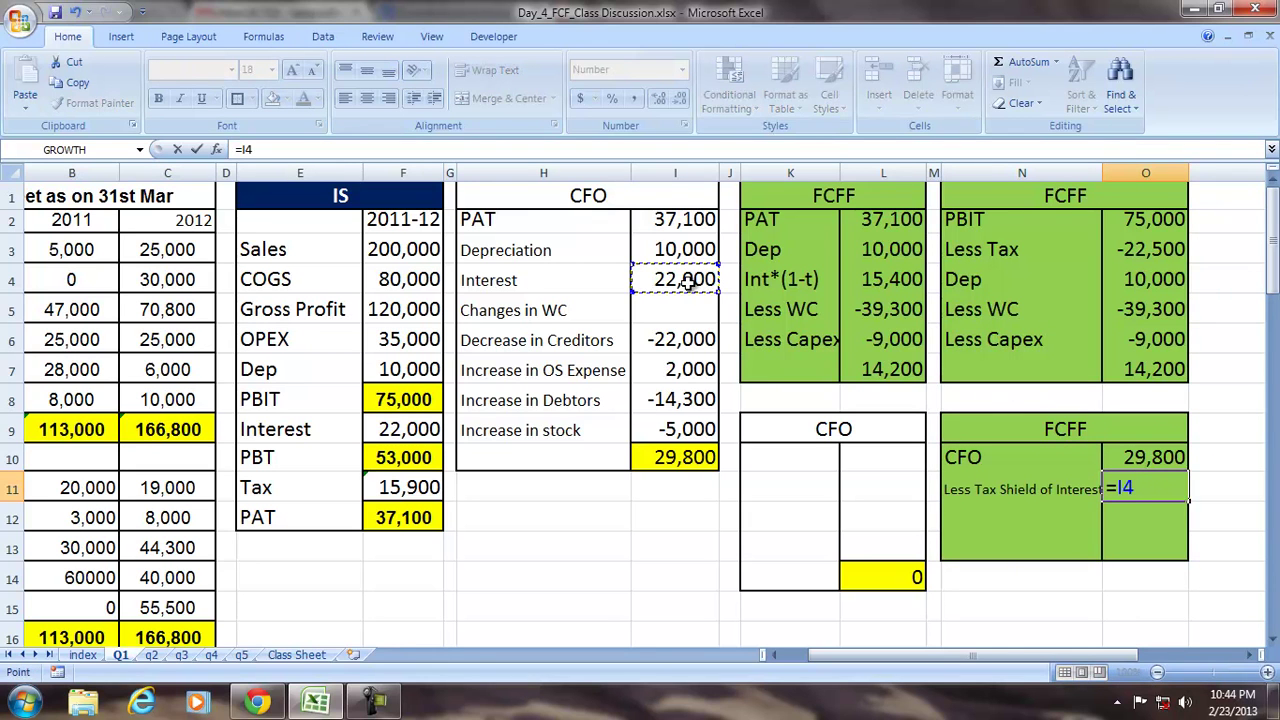
{"action": "type", "text": "*.2"}
{"action": "key", "text": "BackSpace"}
{"action": "type", "text": "30"}
{"action": "key", "text": "Return"}
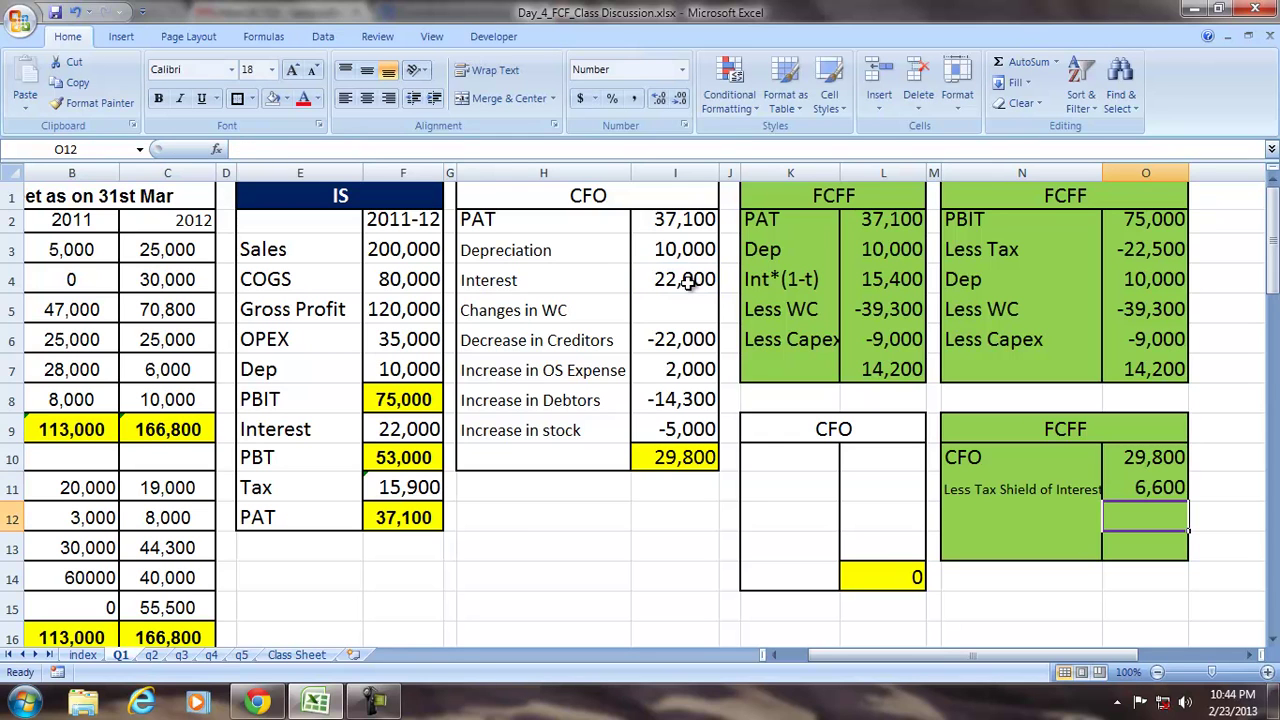
Trace the precedents of the tax shield formula in O11 and remove the arrows.
{"action": "left_click", "coordinate": [1156, 496]}
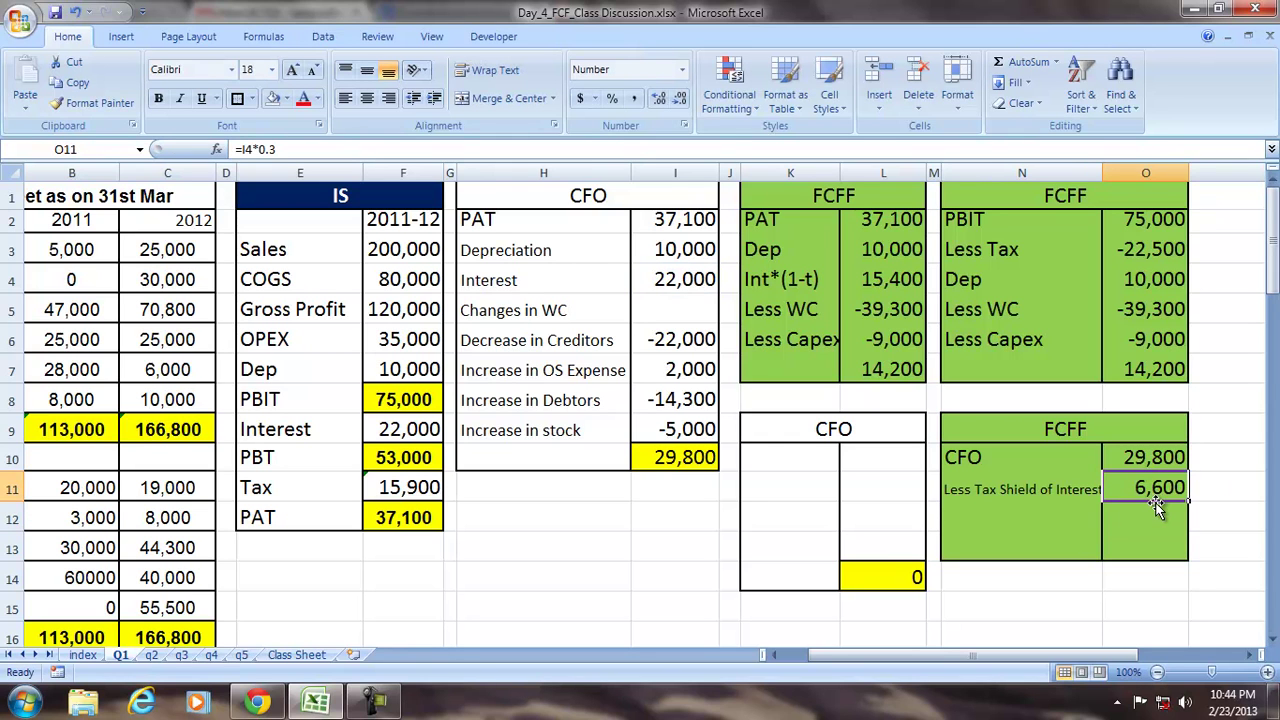
{"action": "left_click", "coordinate": [263, 36]}
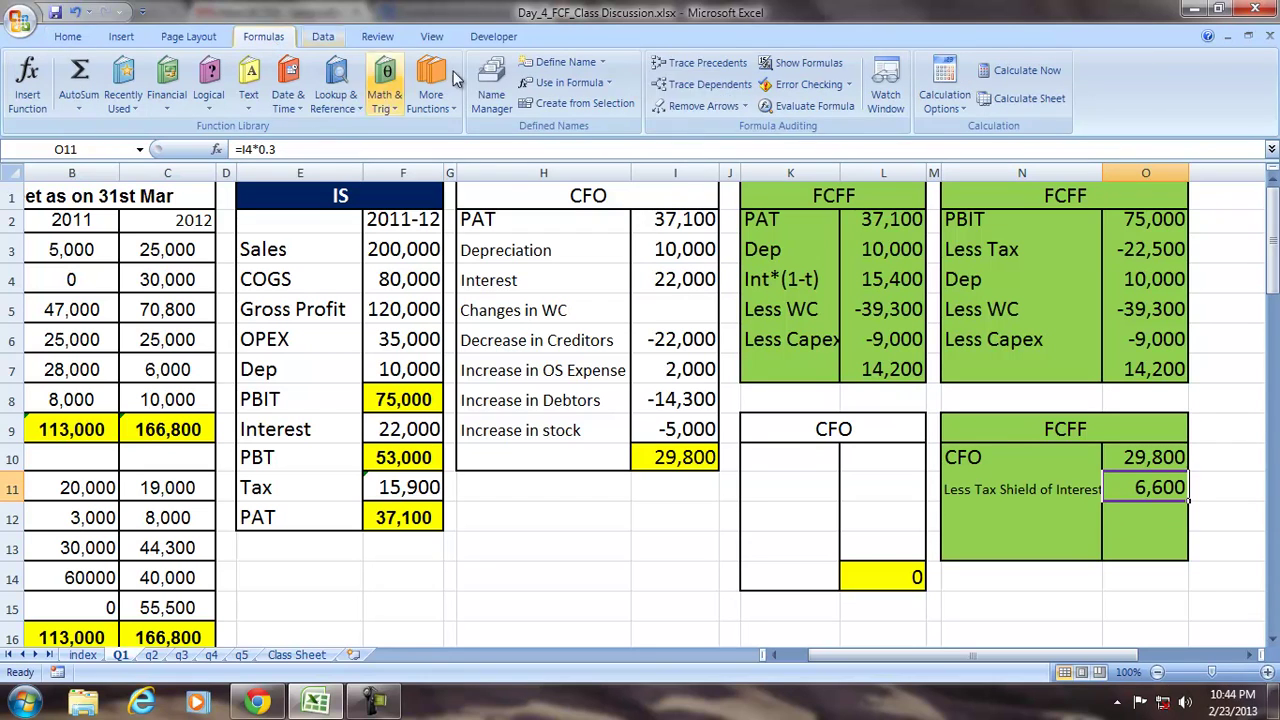
{"action": "left_click", "coordinate": [679, 66]}
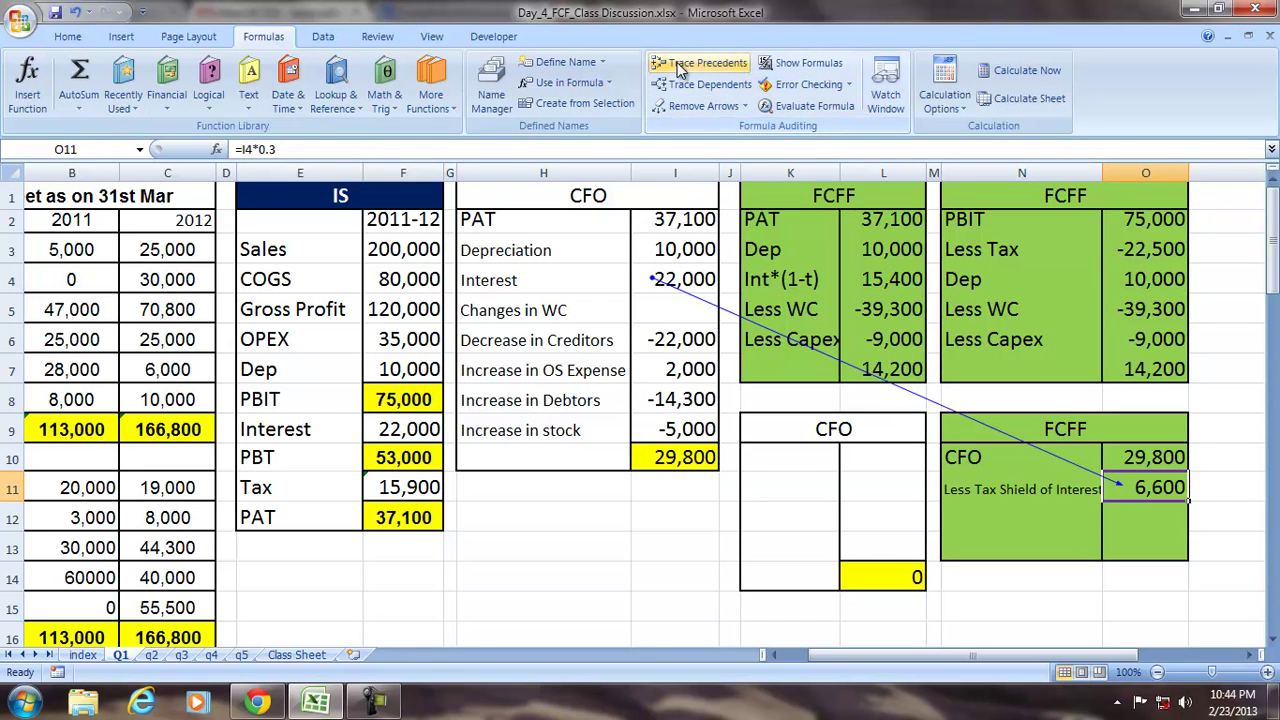
{"action": "left_click", "coordinate": [697, 105]}
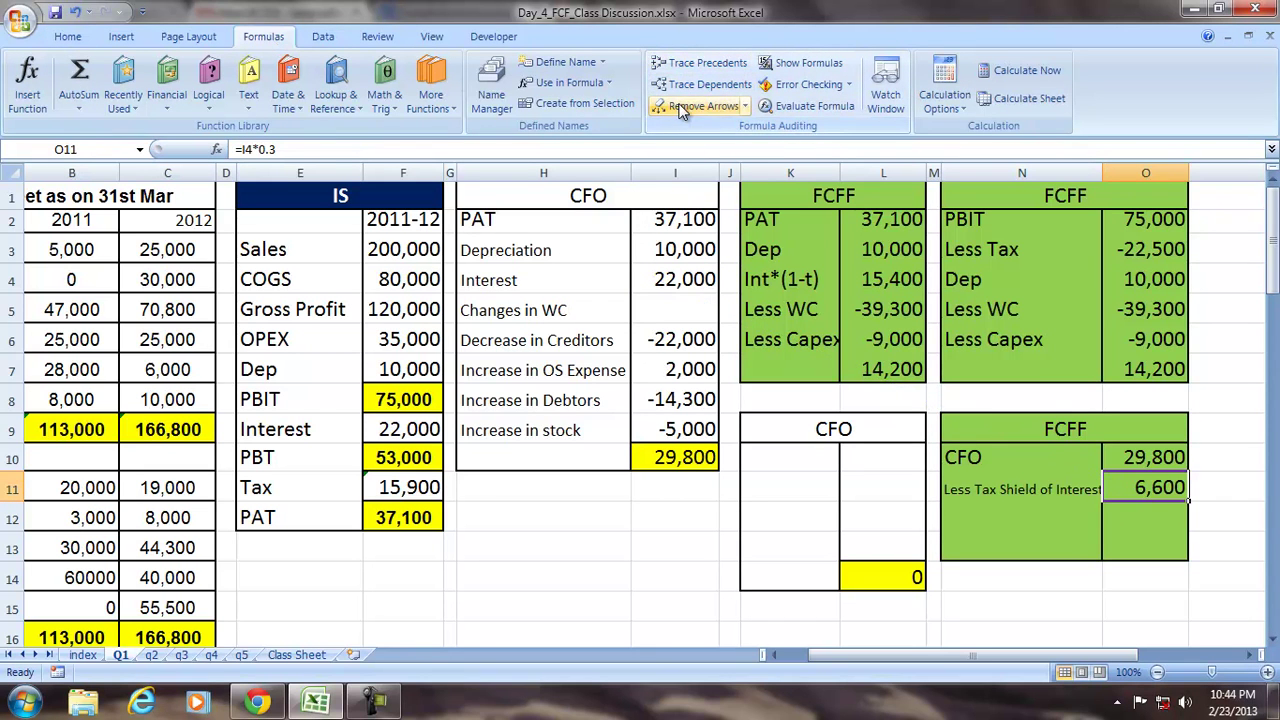
Add a Less Capex row in N12:O12, linking its amount to the capex in the PBIT-based FCFF table as =O6.
{"action": "left_click", "coordinate": [1017, 512]}
{"action": "type", "text": "Less "}
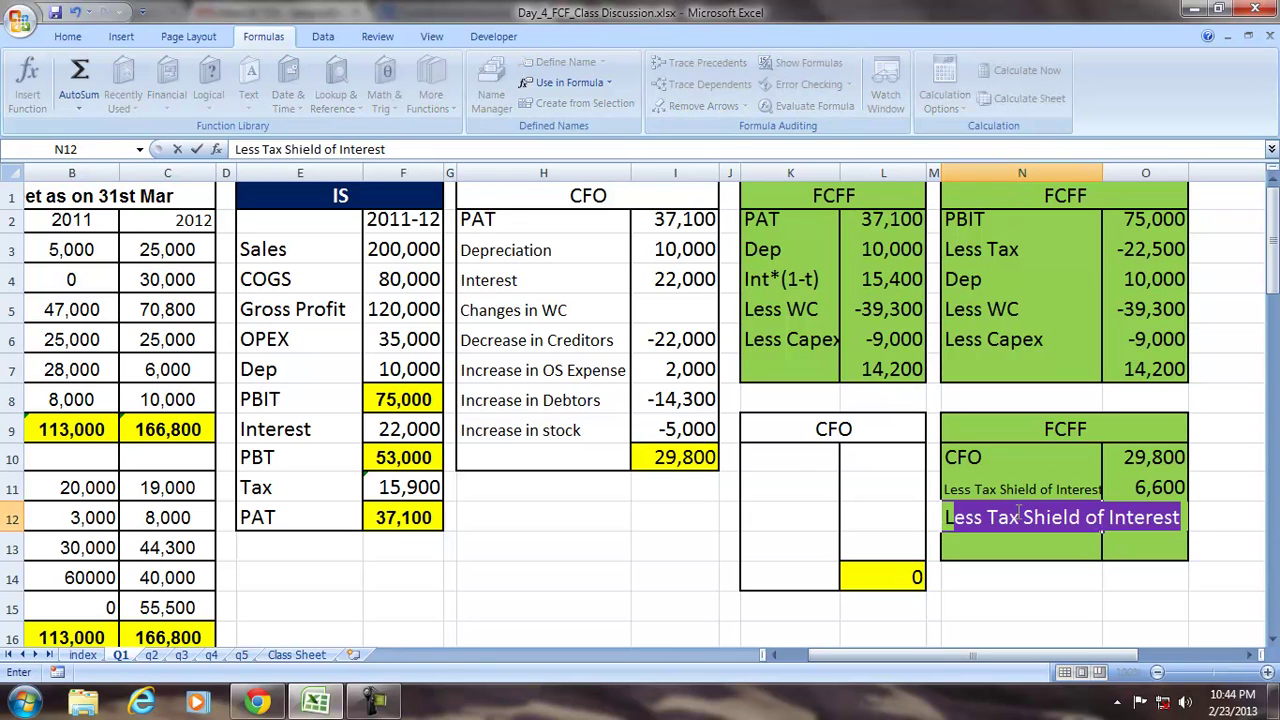
{"action": "type", "text": "Capit"}
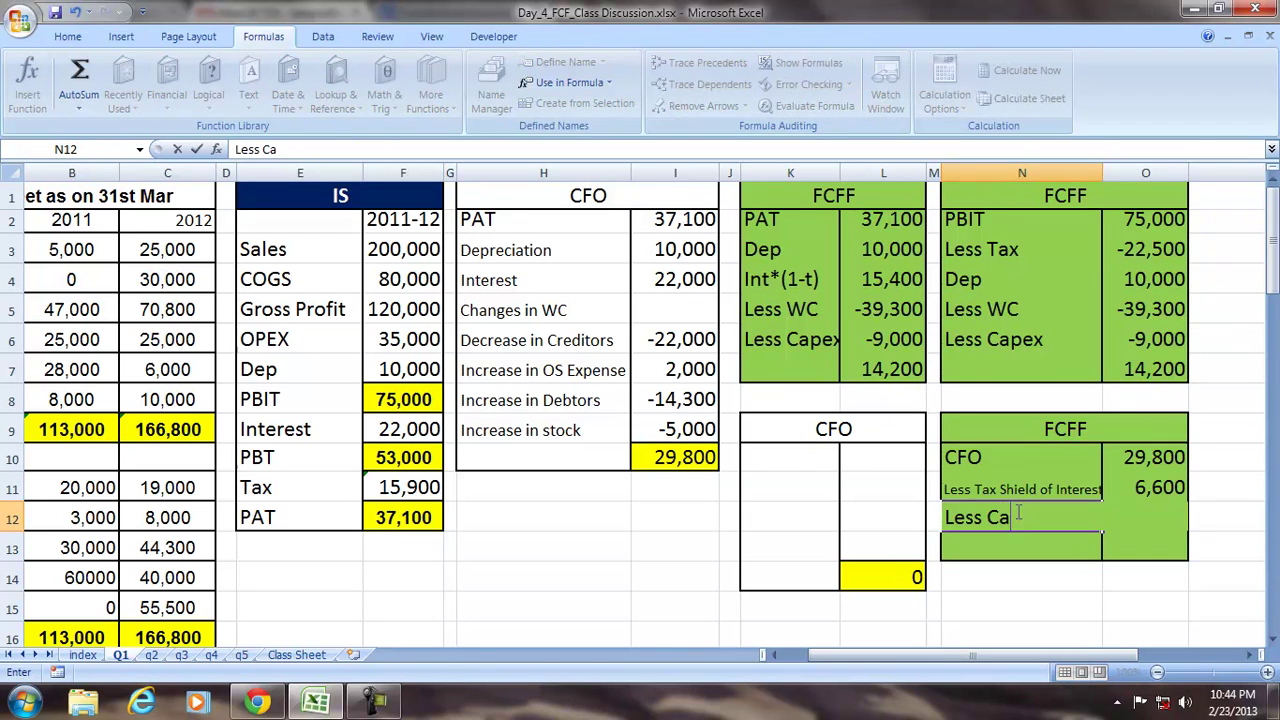
{"action": "key", "text": "BackSpace"}
{"action": "key", "text": "BackSpace"}
{"action": "type", "text": "ex"}
{"action": "key", "text": "Tab"}
{"action": "type", "text": "="}
{"action": "left_click", "coordinate": [1163, 333]}
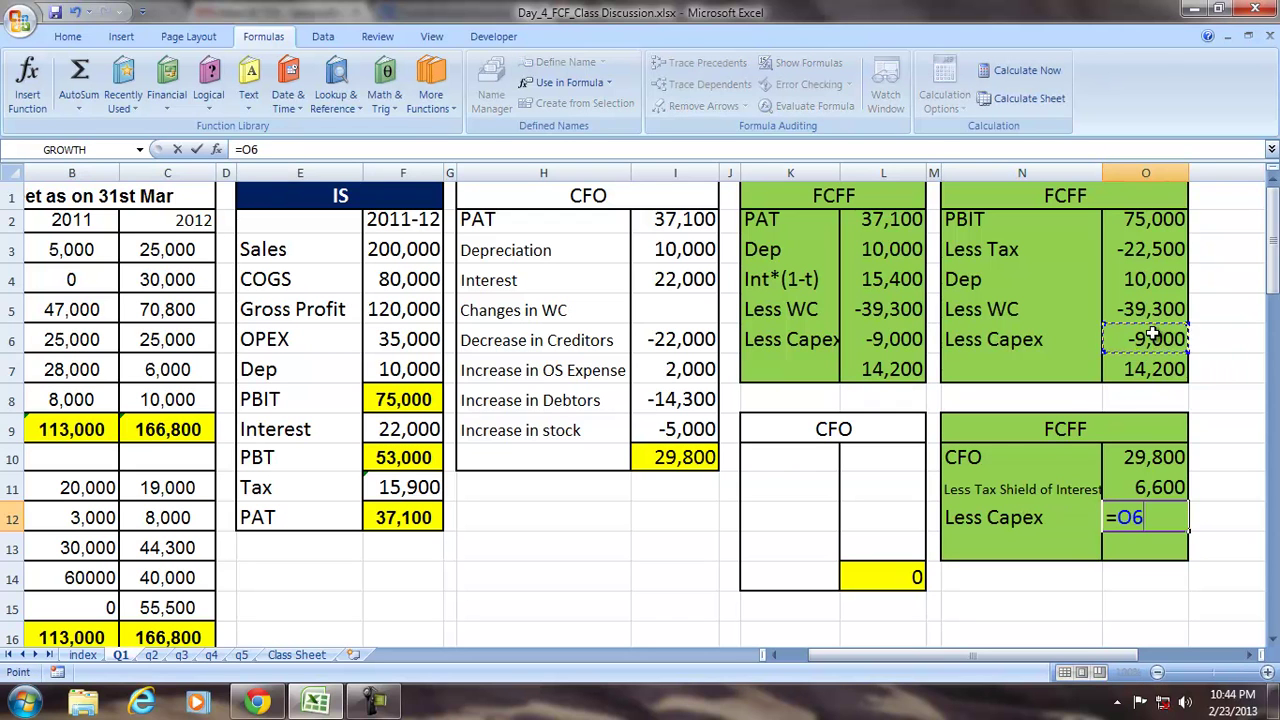
{"action": "key", "text": "Return"}
Total the CFO-based FCFF items O10:O12 in O13.
{"action": "left_click_drag", "start_coordinate": [1140, 457], "coordinate": [1143, 517]}
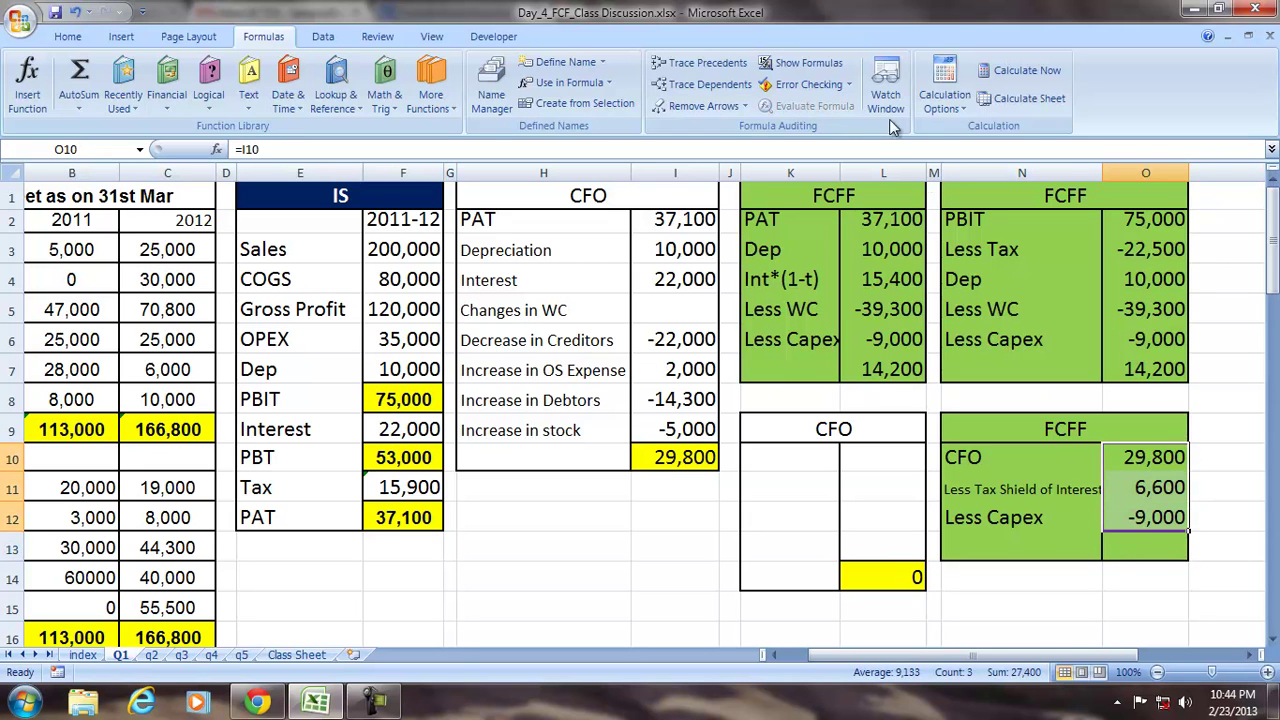
{"action": "left_click", "coordinate": [79, 75]}
{"action": "left_click", "coordinate": [1141, 458]}
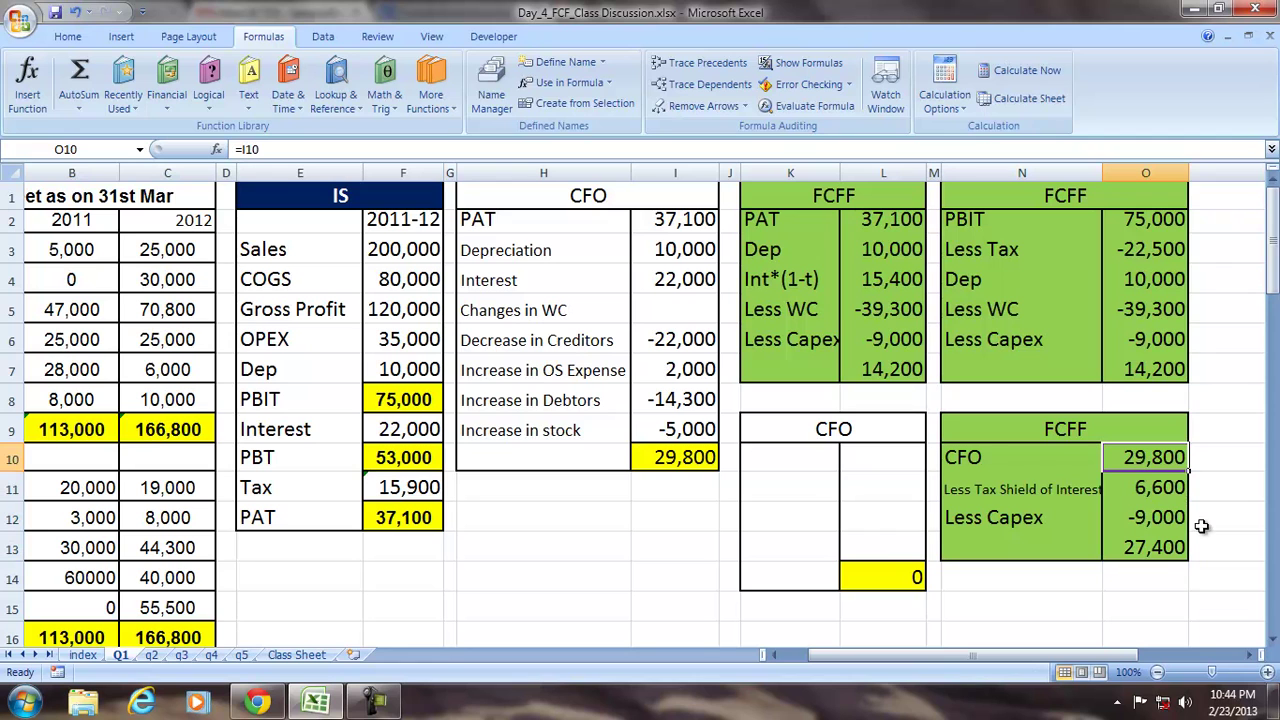
Make the tax shield of interest in O11 a deduction by changing its formula to =-I4*0.3.
{"action": "left_click", "coordinate": [1149, 491]}
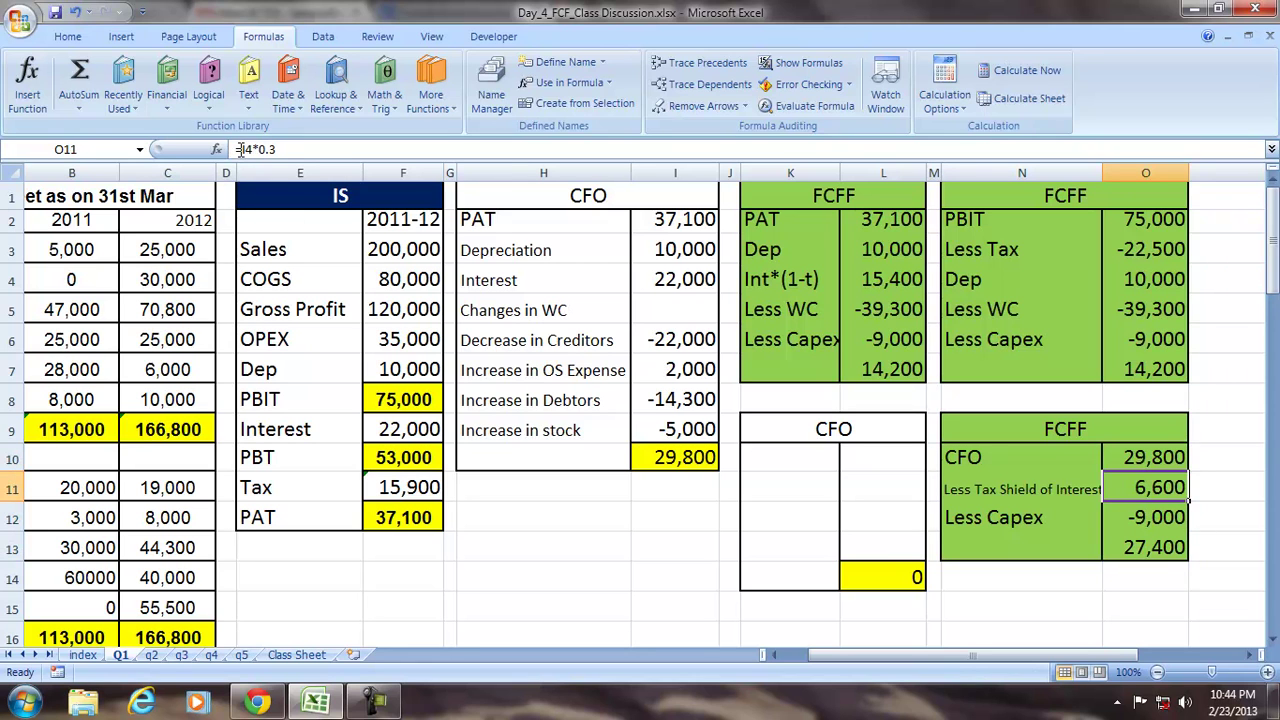
{"action": "left_click", "coordinate": [240, 149]}
{"action": "type", "text": "-"}
{"action": "key", "text": "Return"}
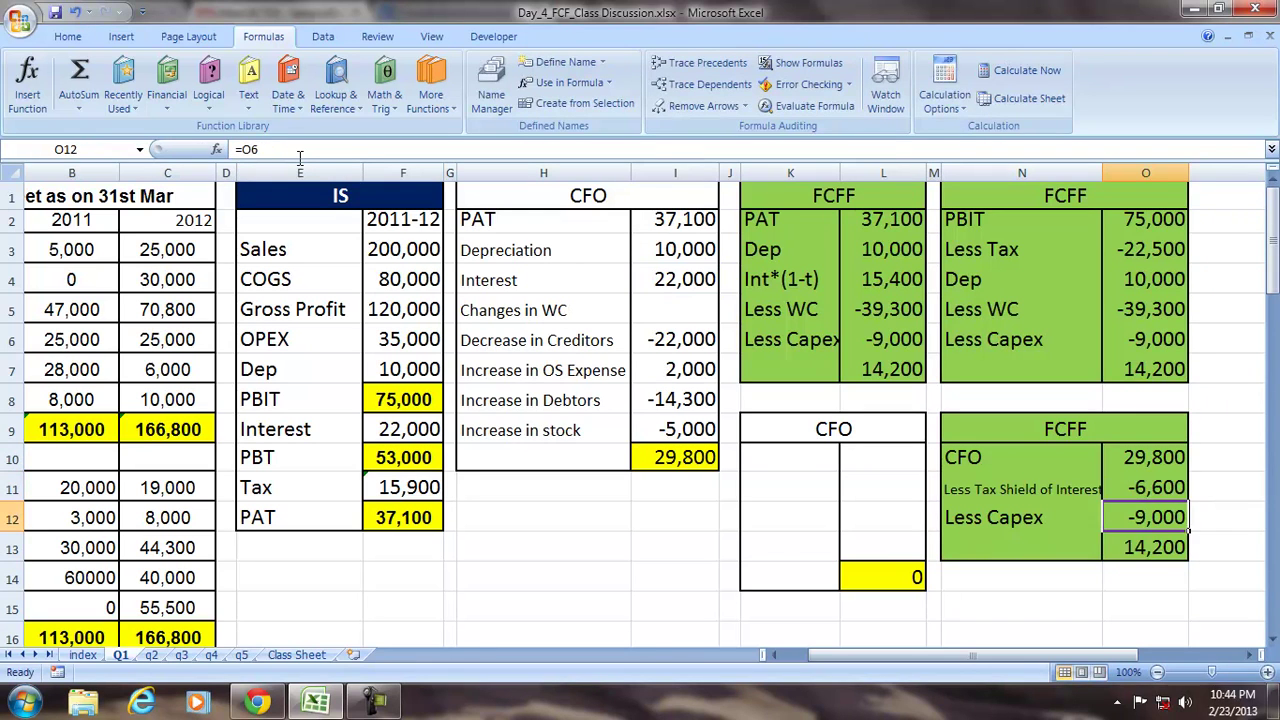
{"action": "left_click", "coordinate": [1110, 604]}
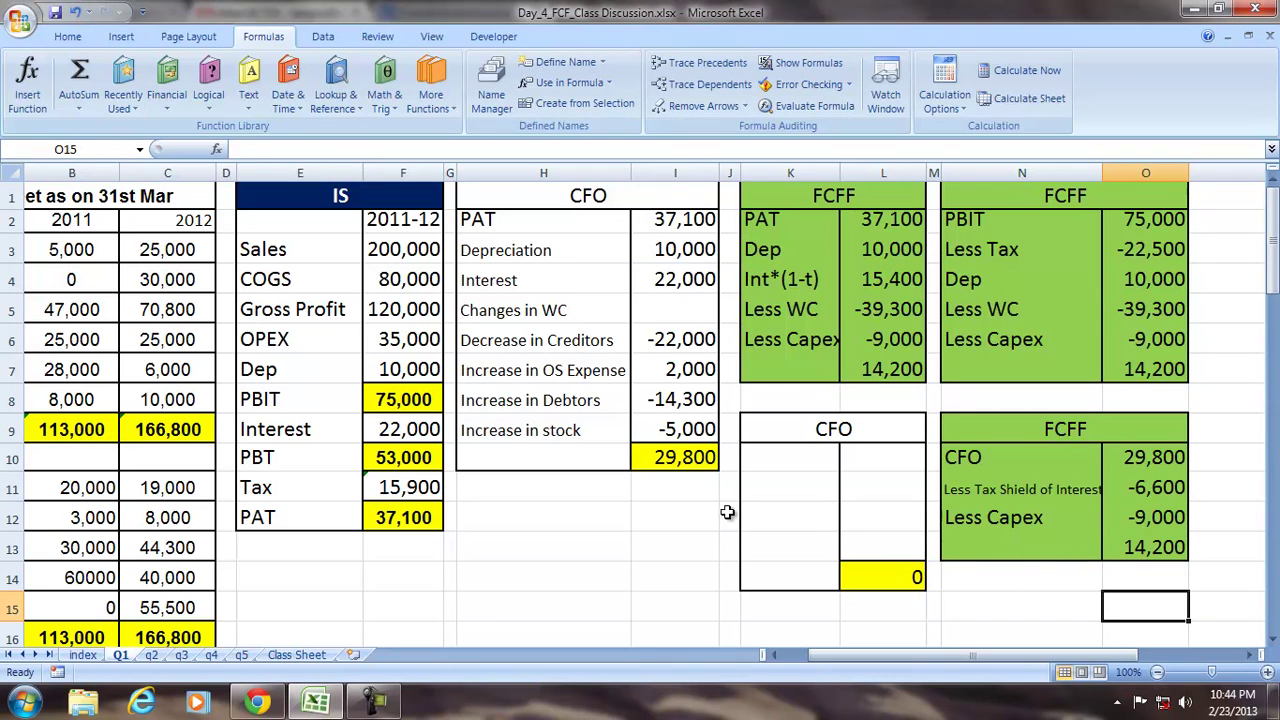
Compare the starting items and totals of the PAT, PBIT and CFO-based FCFF tables, including the Int*(1-t) line.
{"action": "left_click", "coordinate": [889, 371]}
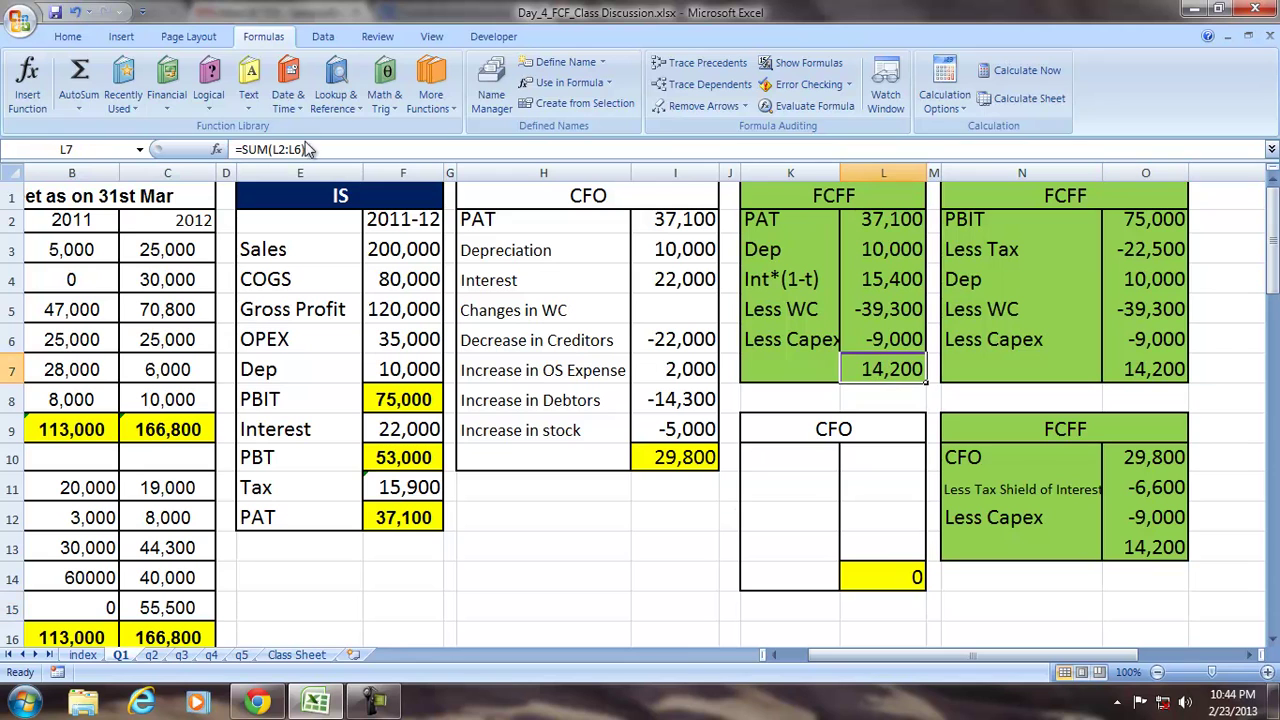
{"action": "left_click", "coordinate": [766, 217]}
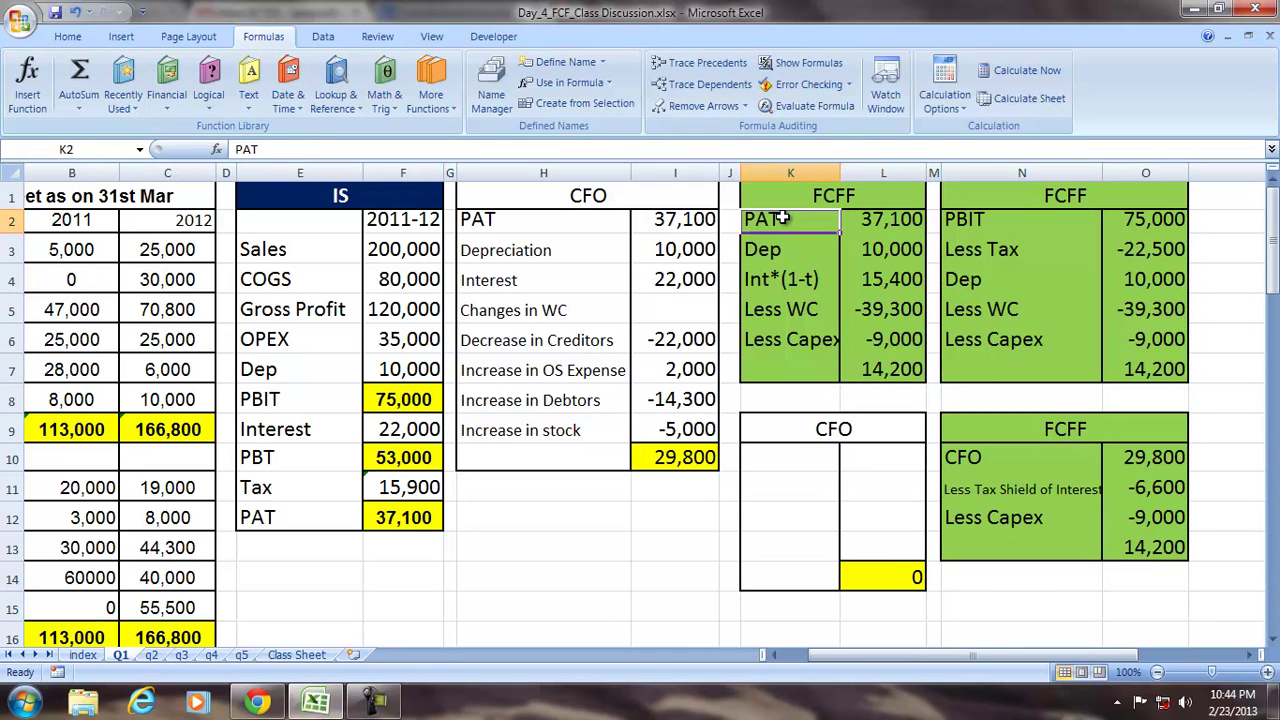
{"action": "left_click", "coordinate": [960, 218]}
{"action": "left_click", "coordinate": [967, 460]}
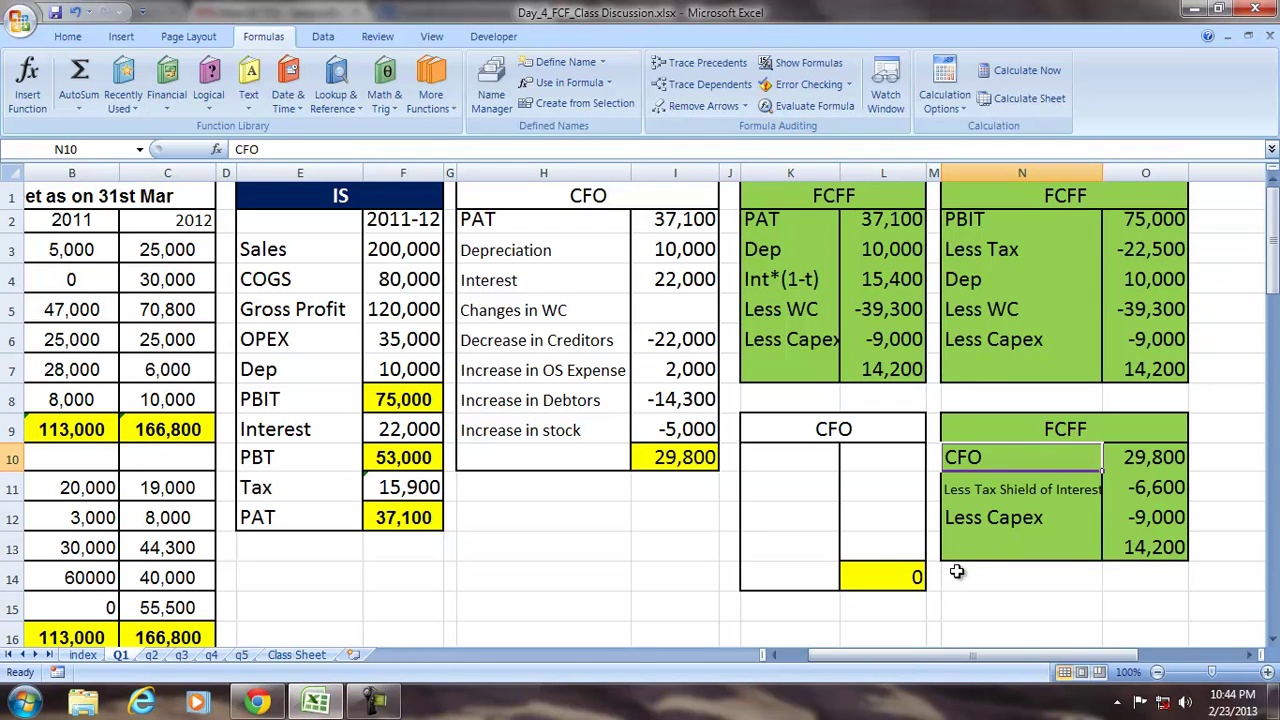
{"action": "left_click", "coordinate": [872, 368]}
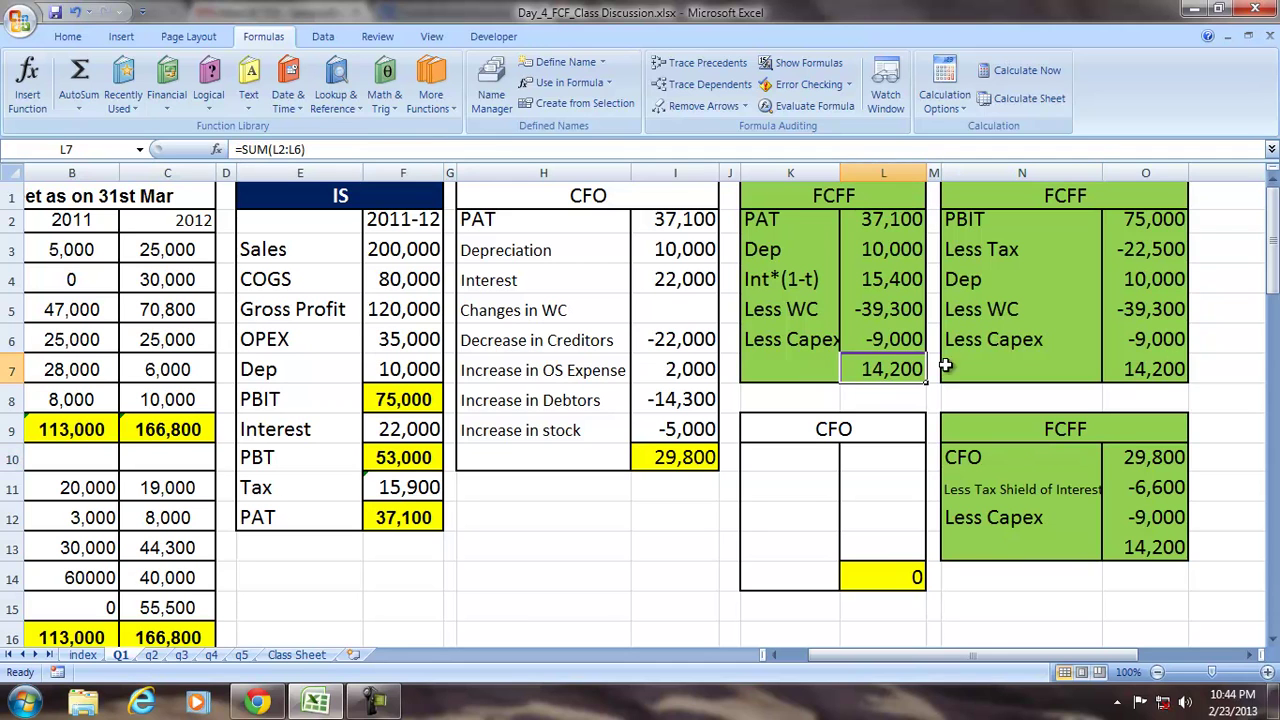
{"action": "left_click", "coordinate": [1157, 368]}
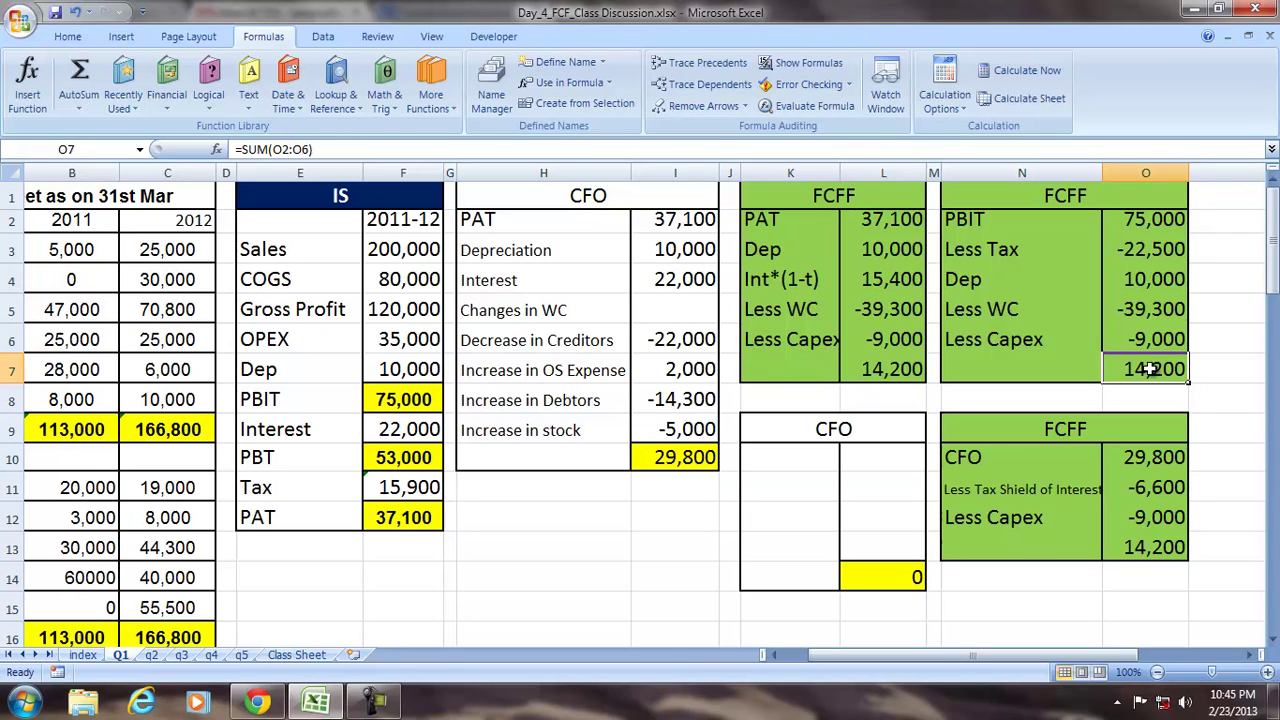
{"action": "left_click", "coordinate": [760, 289]}
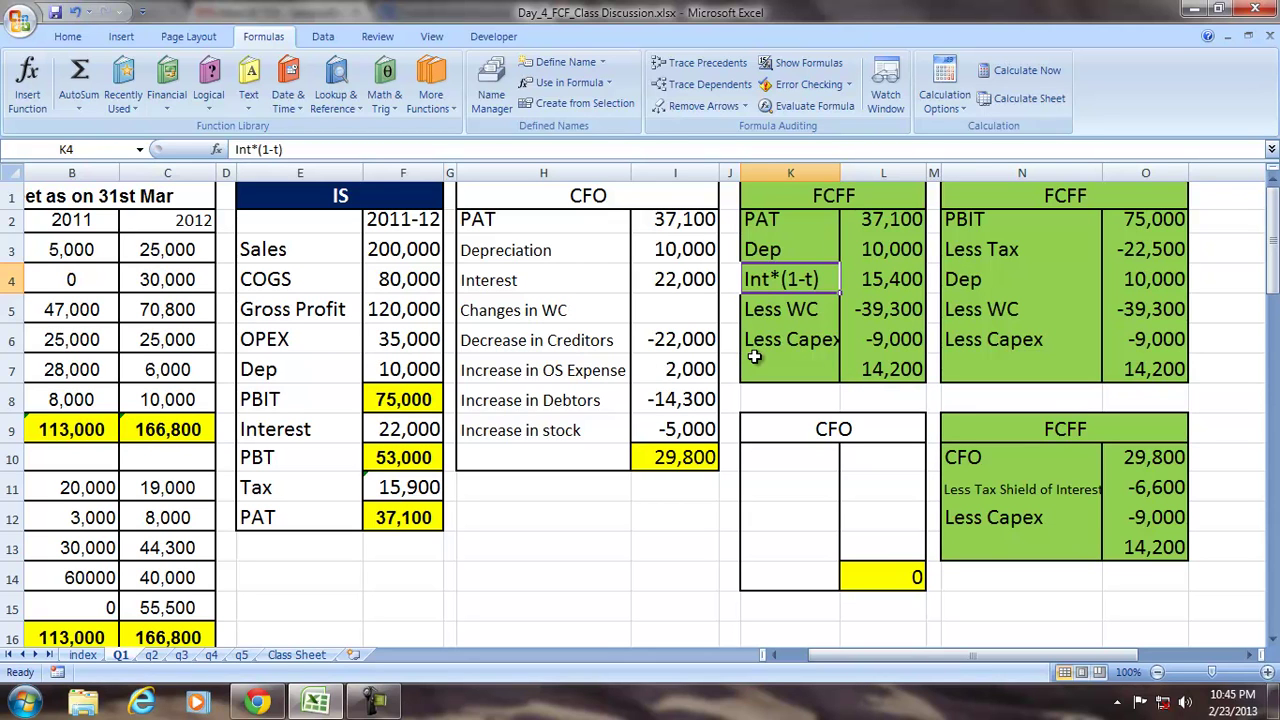
Review the PAT-based FCFF table's total and the detailed CFO table beside the blank condensed CFO table.
{"action": "left_click", "coordinate": [799, 196]}
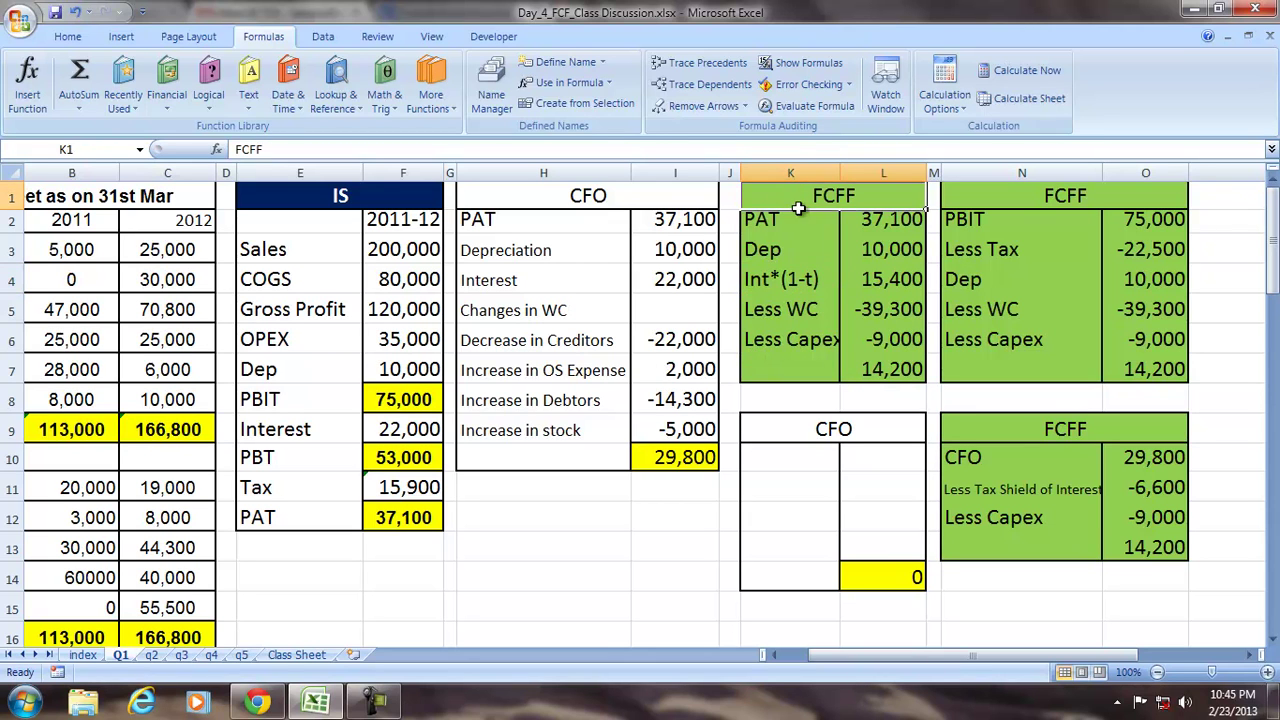
{"action": "left_click", "coordinate": [888, 370]}
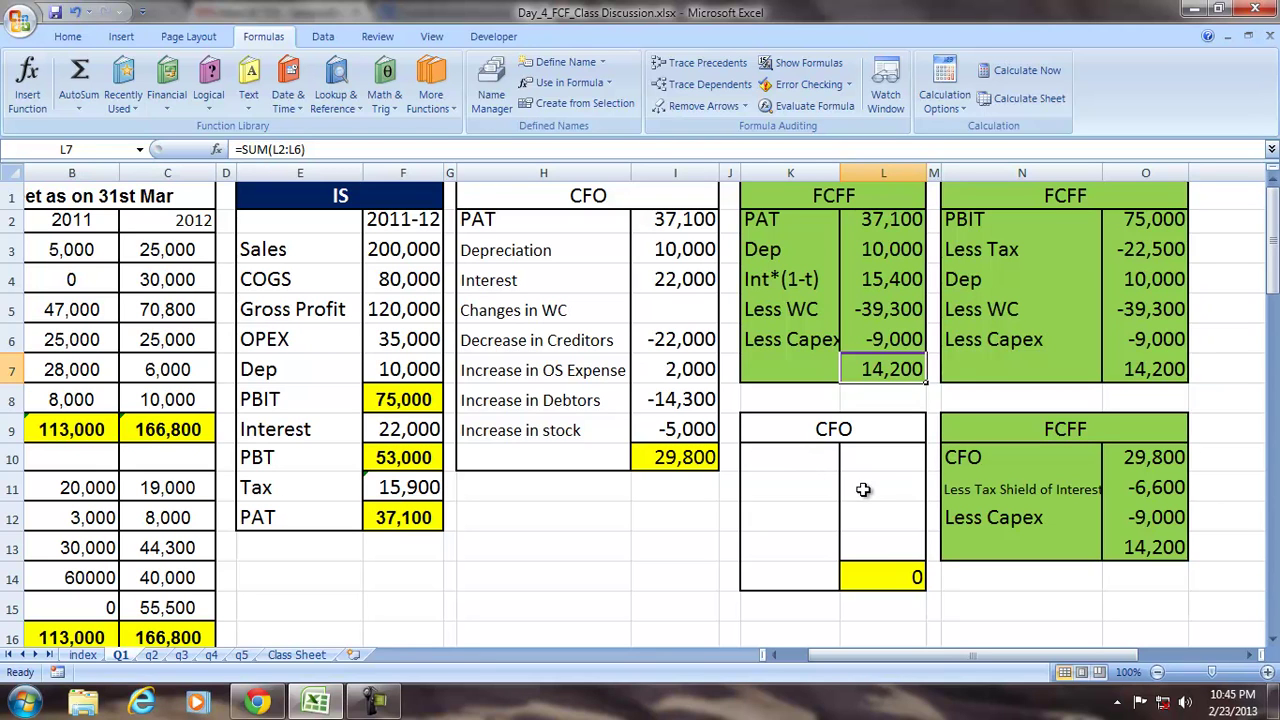
{"action": "left_click", "coordinate": [777, 456]}
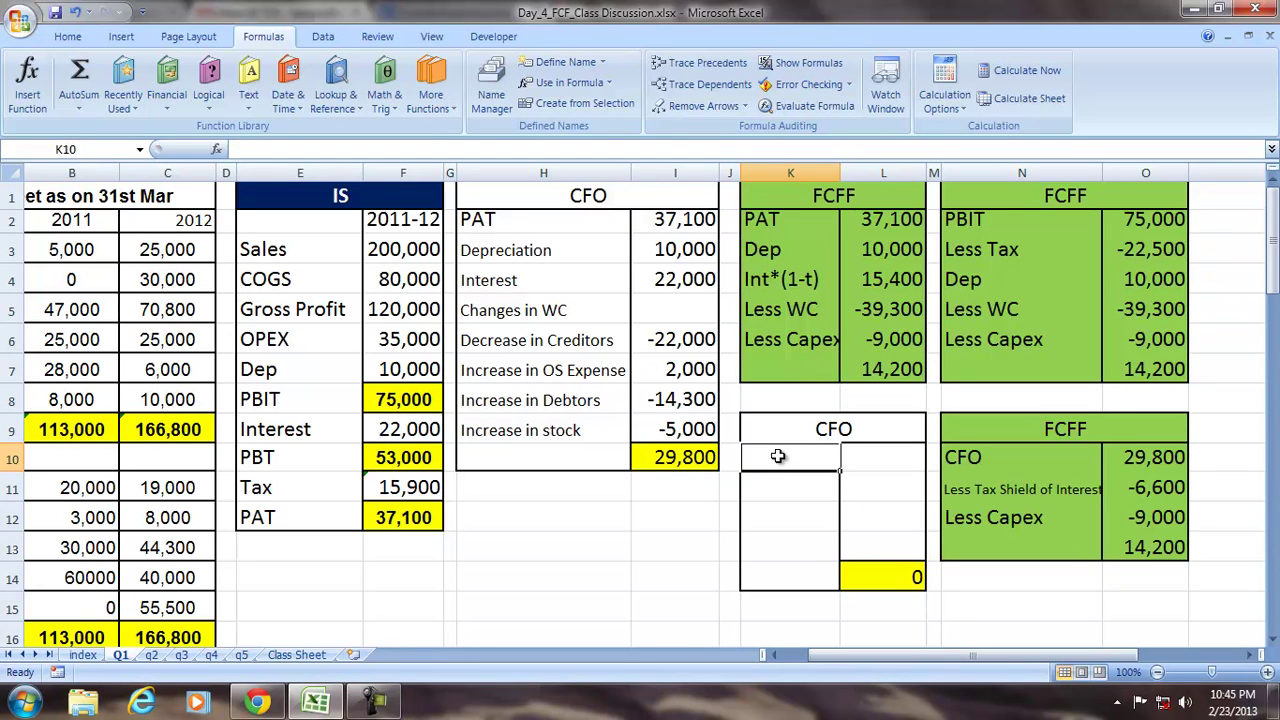
{"action": "left_click_drag", "start_coordinate": [588, 195], "coordinate": [592, 444]}
Add a PAT row in K10:L10 of the condensed CFO table, linking its amount to the detailed CFO table as =I2.
{"action": "left_click", "coordinate": [777, 455]}
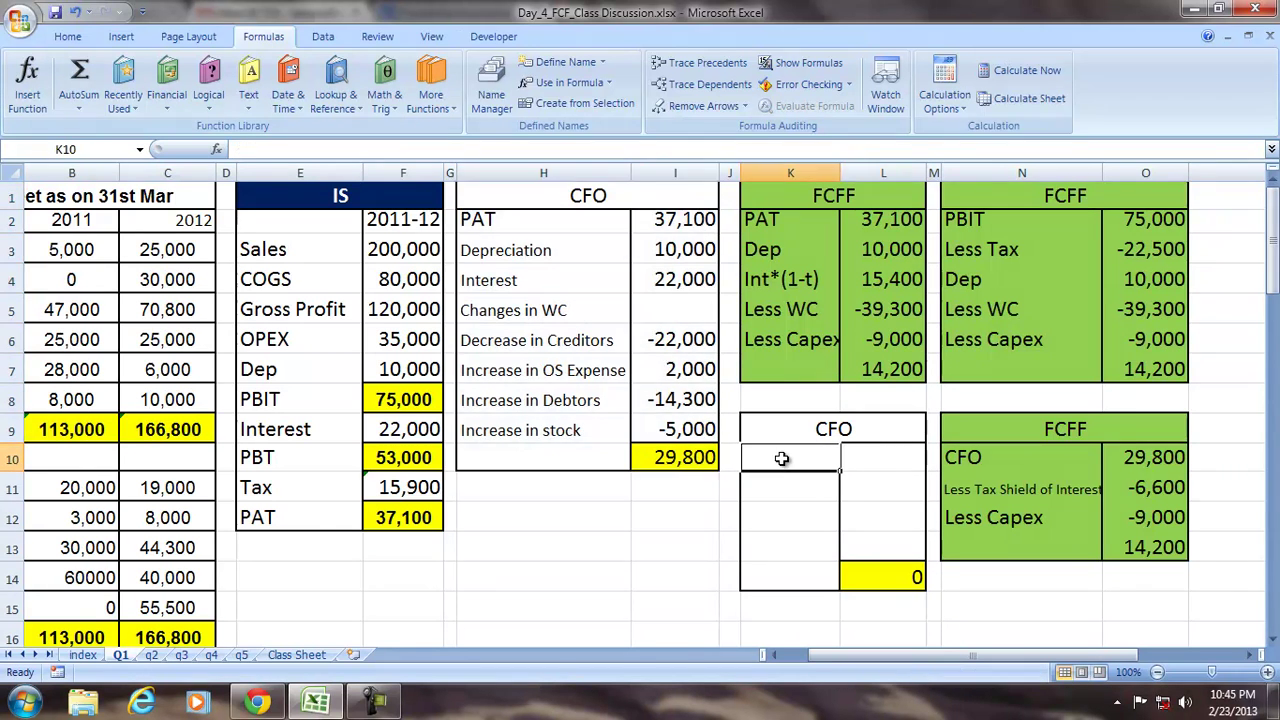
{"action": "type", "text": "PAT"}
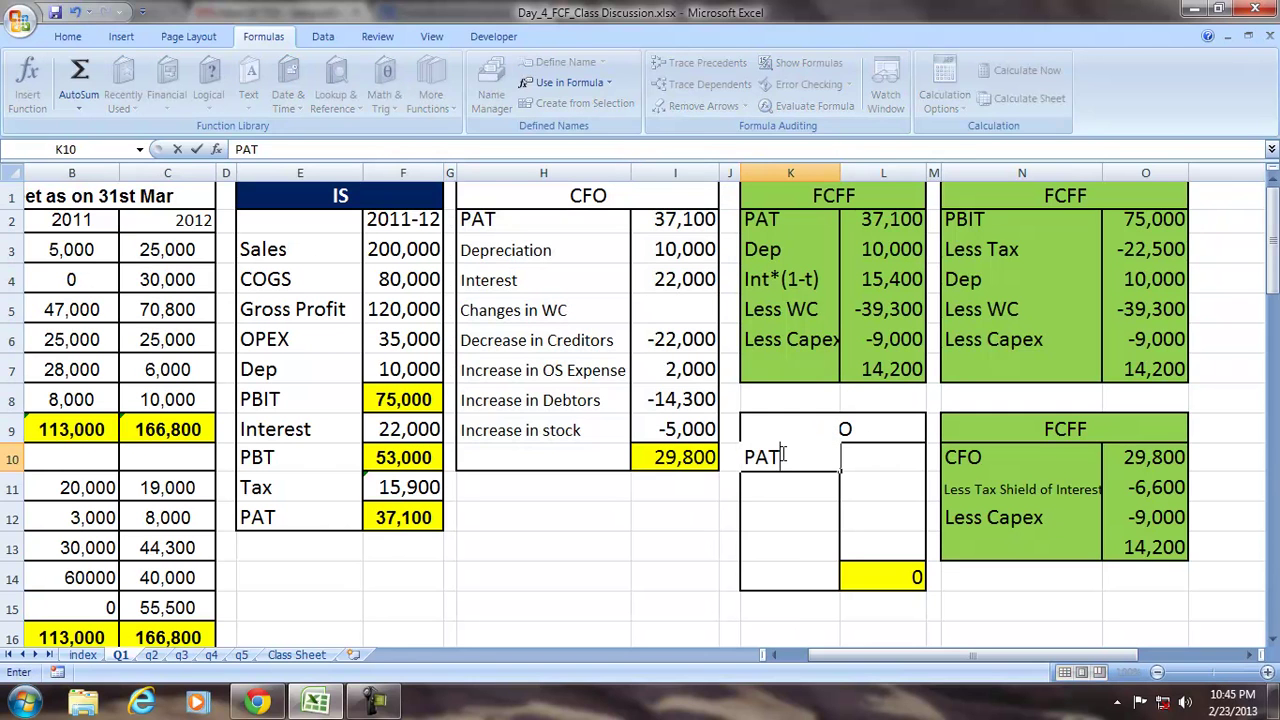
{"action": "key", "text": "Tab"}
{"action": "type", "text": "="}
{"action": "left_click", "coordinate": [686, 220]}
{"action": "key", "text": "Return"}
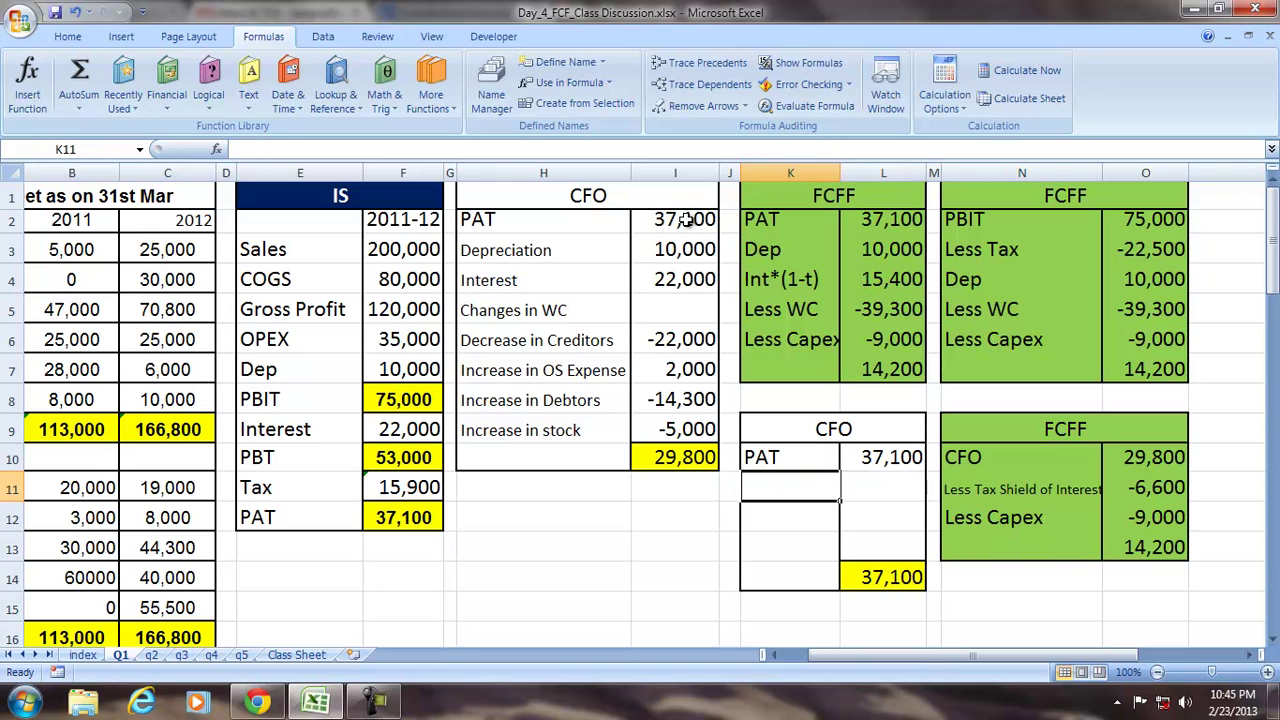
Add a Dep row in K11:L11, linking its amount to depreciation in the detailed CFO table as =I3.
{"action": "type", "text": "Dep"}
{"action": "key", "text": "Tab"}
{"action": "type", "text": "="}
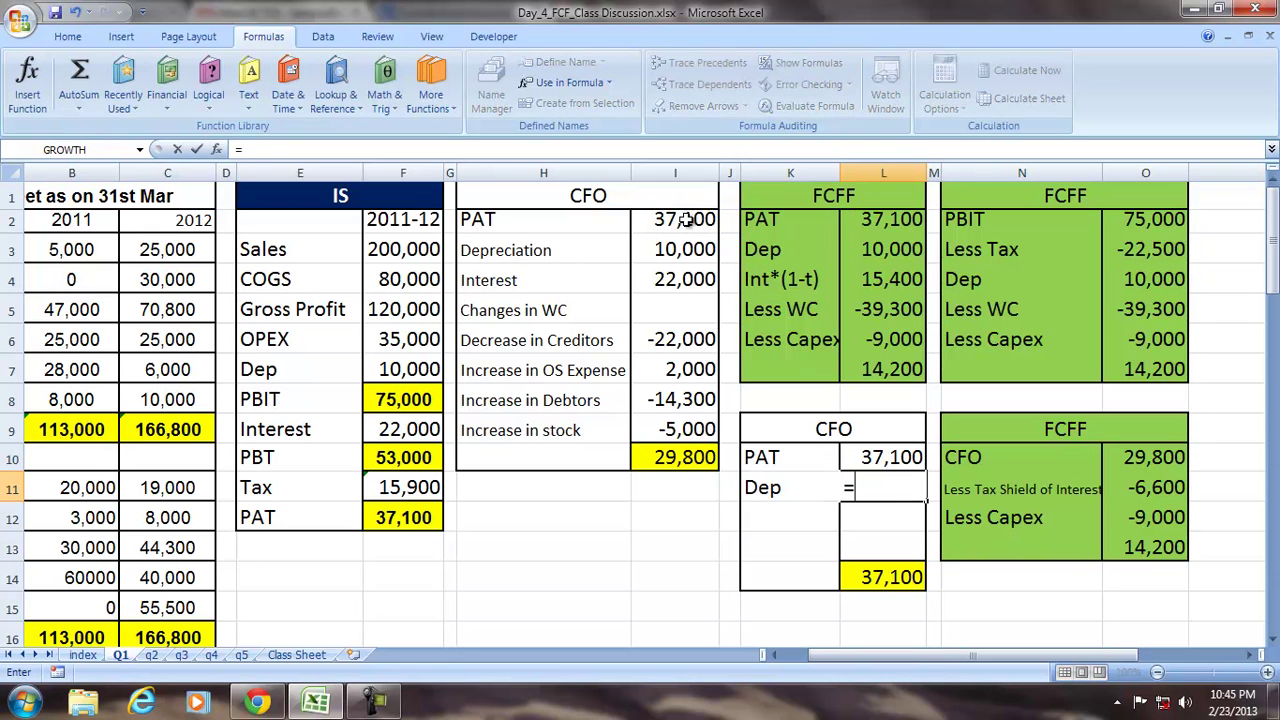
{"action": "left_click", "coordinate": [686, 245]}
{"action": "key", "text": "Return"}
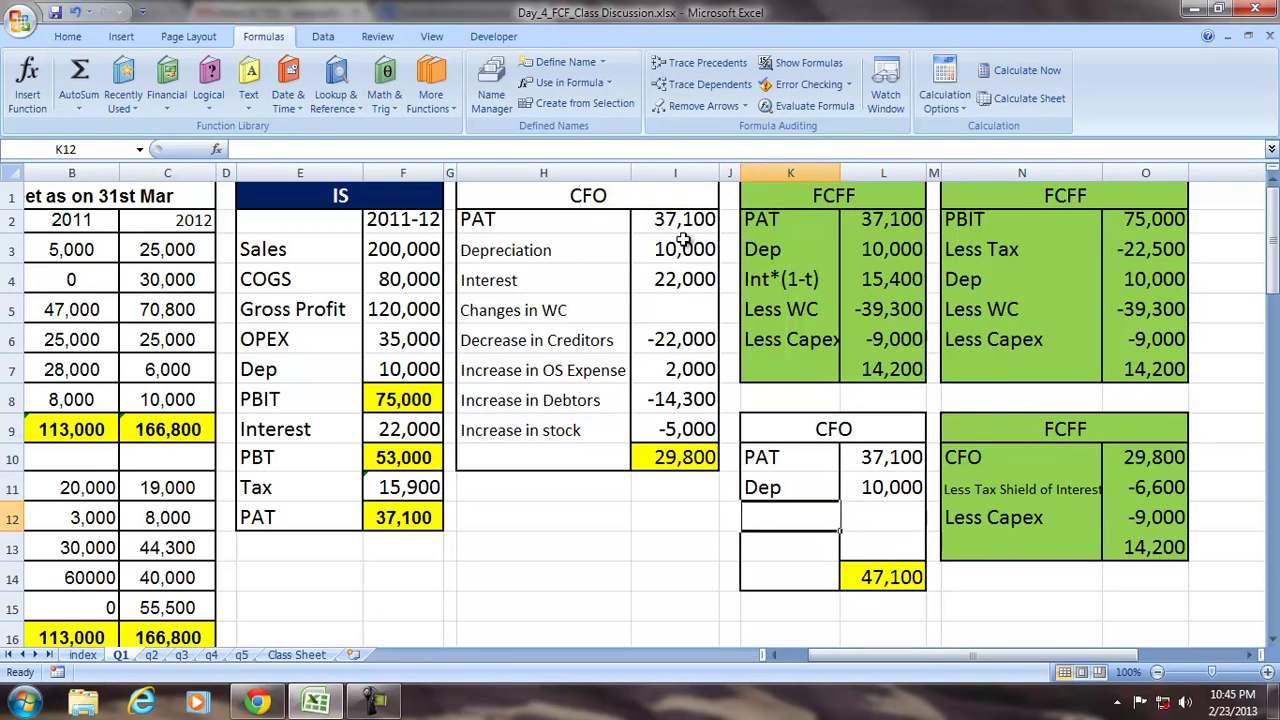
Add an Interest row in K12:L12, linking its amount to the interest in the detailed CFO table as =I4.
{"action": "type", "text": "Interest"}
{"action": "key", "text": "Tab"}
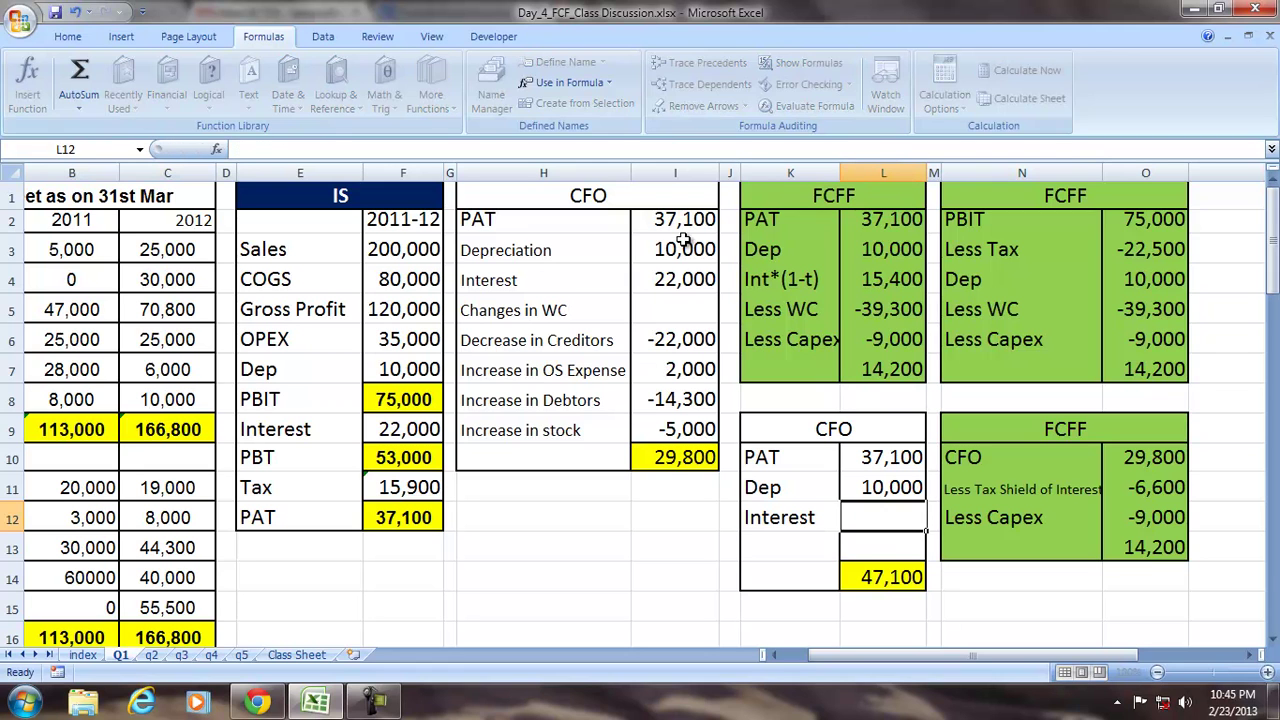
{"action": "type", "text": "="}
{"action": "left_click", "coordinate": [672, 271]}
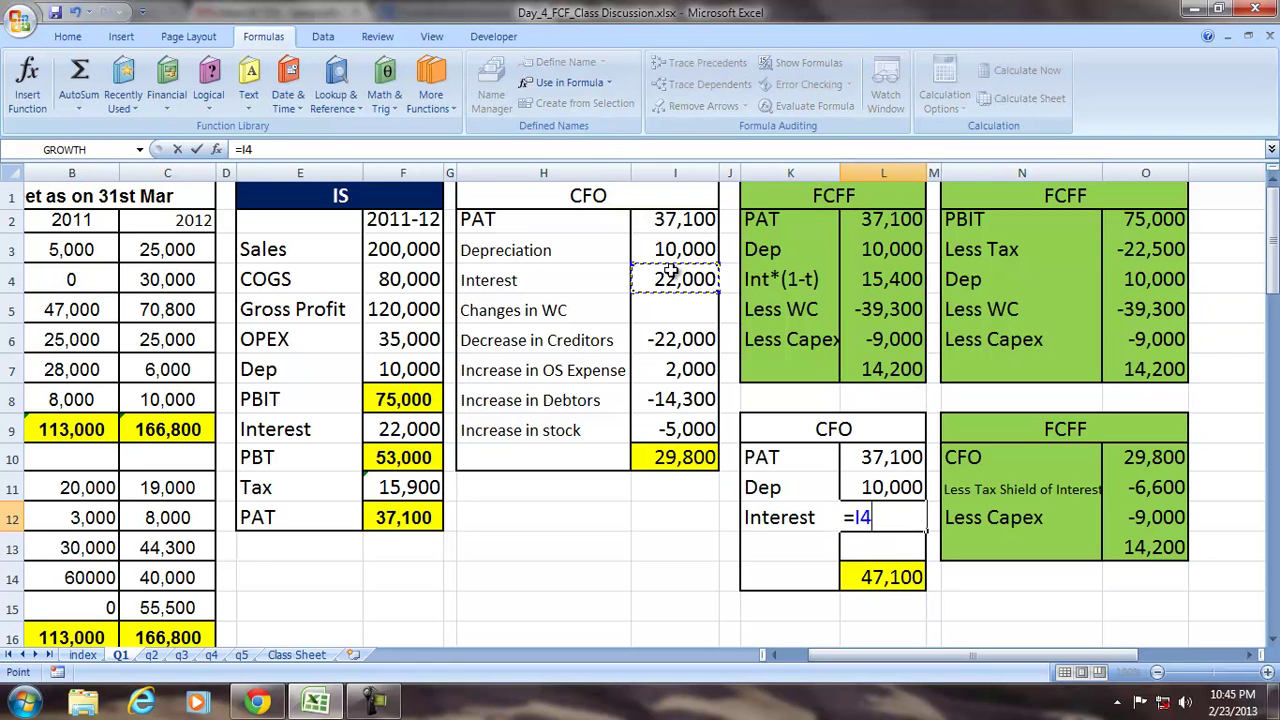
{"action": "key", "text": "Return"}
Add a Change in WC row in K13:L13, summing the detailed working capital changes I6:I9 as its amount.
{"action": "key", "text": "Left"}
{"action": "type", "text": "Ch"}
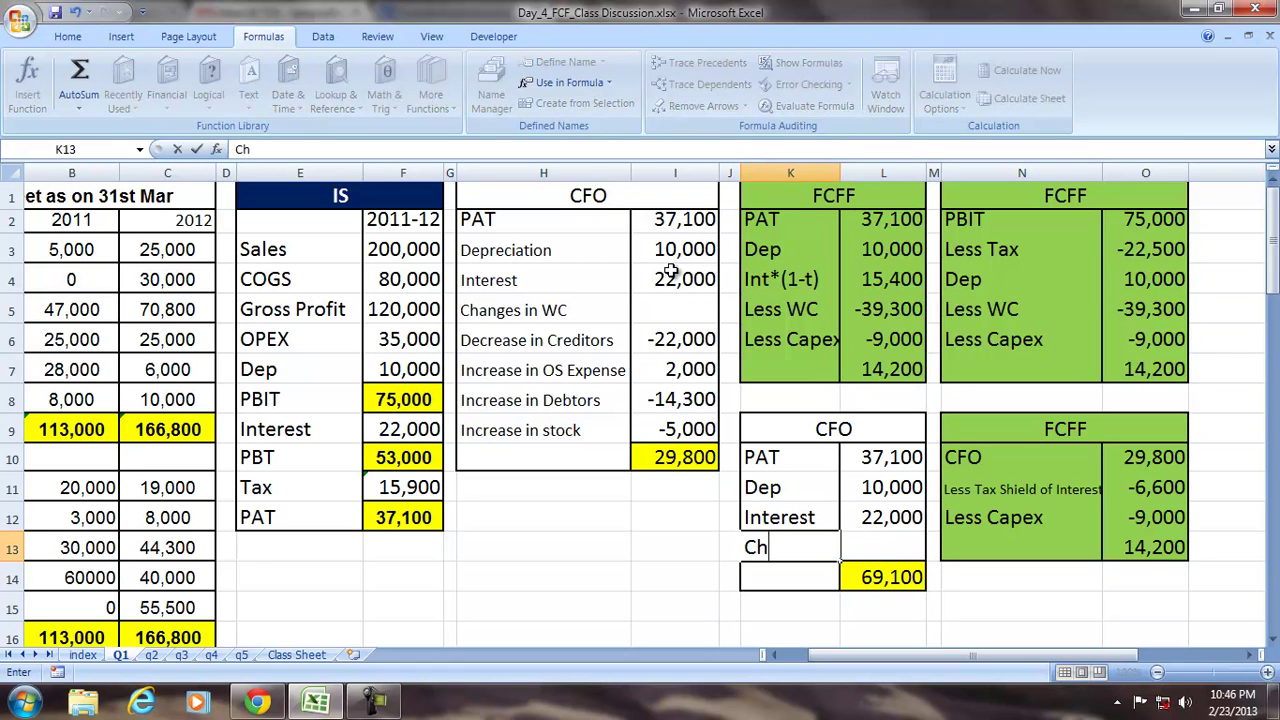
{"action": "key", "text": "BackSpace"}
{"action": "key", "text": "BackSpace"}
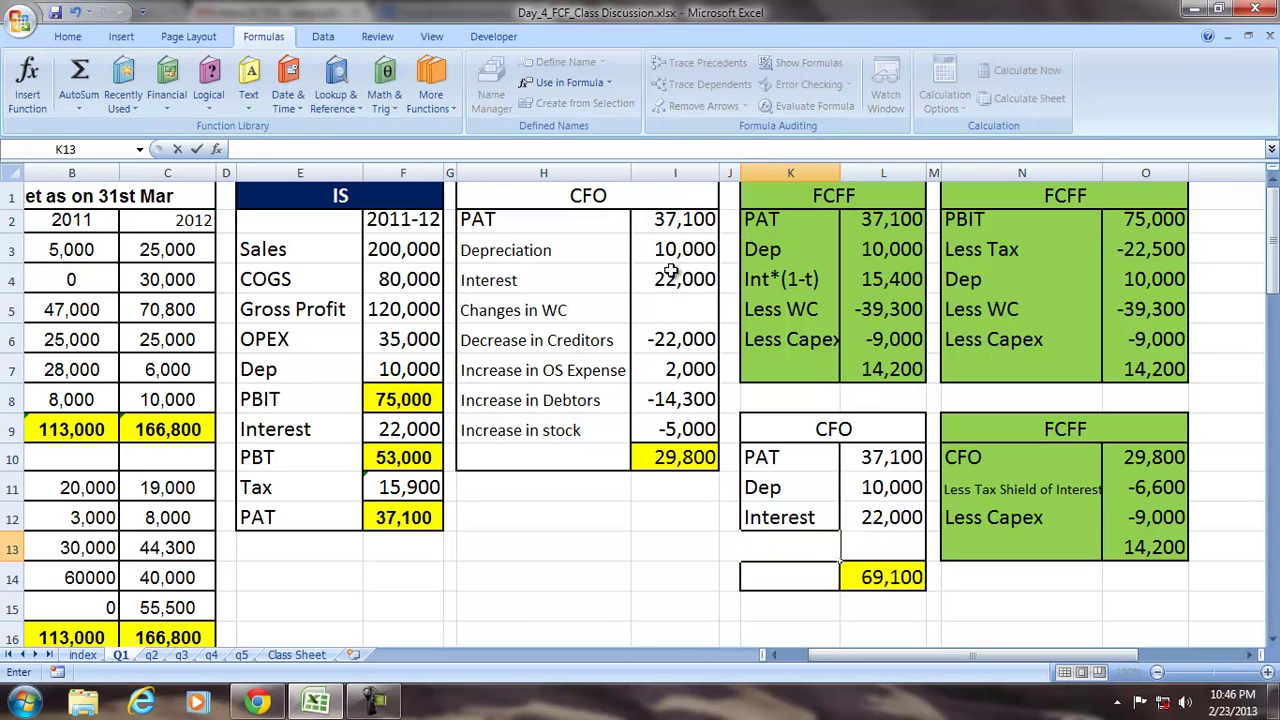
{"action": "type", "text": "Change in WC"}
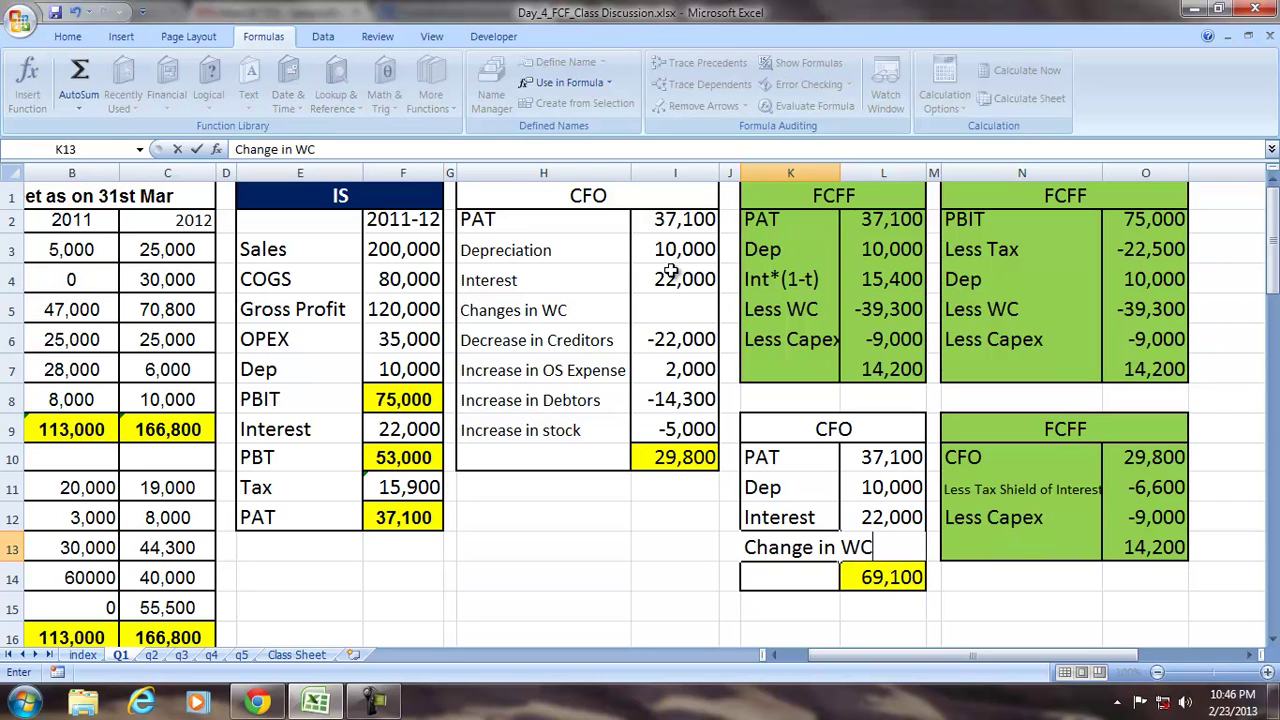
{"action": "key", "text": "Tab"}
{"action": "type", "text": "="}
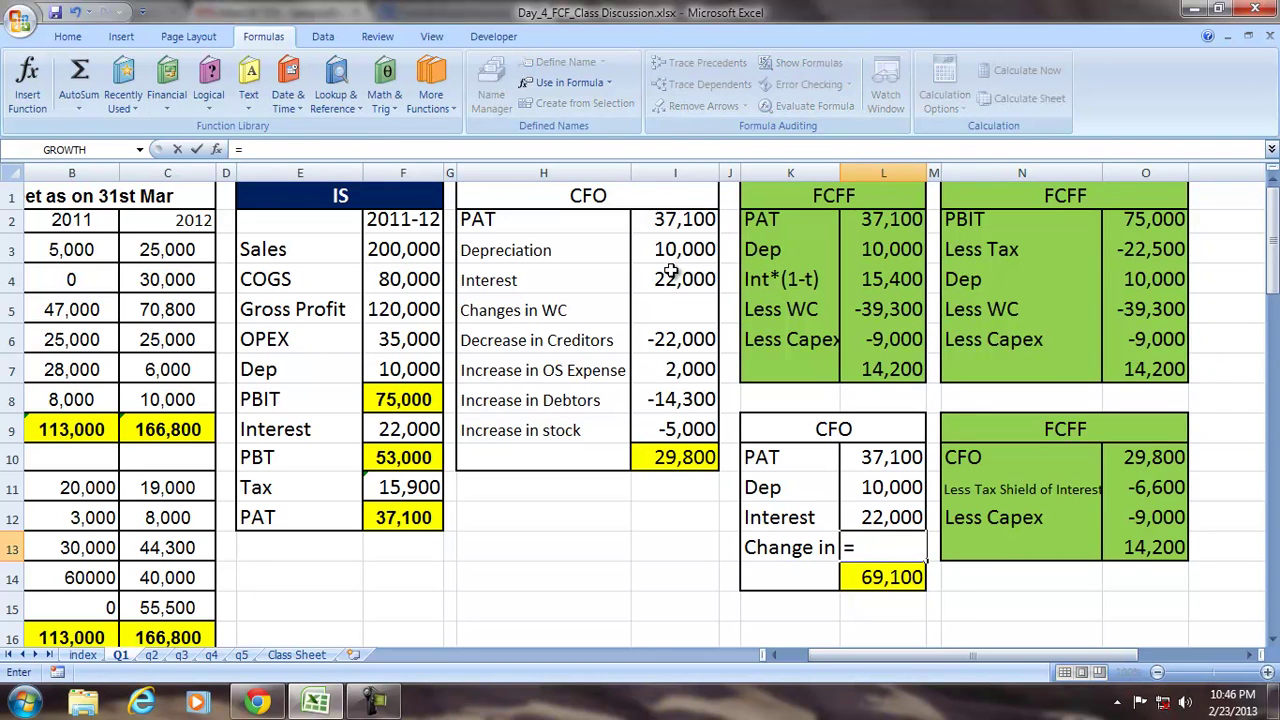
{"action": "type", "text": "sum("}
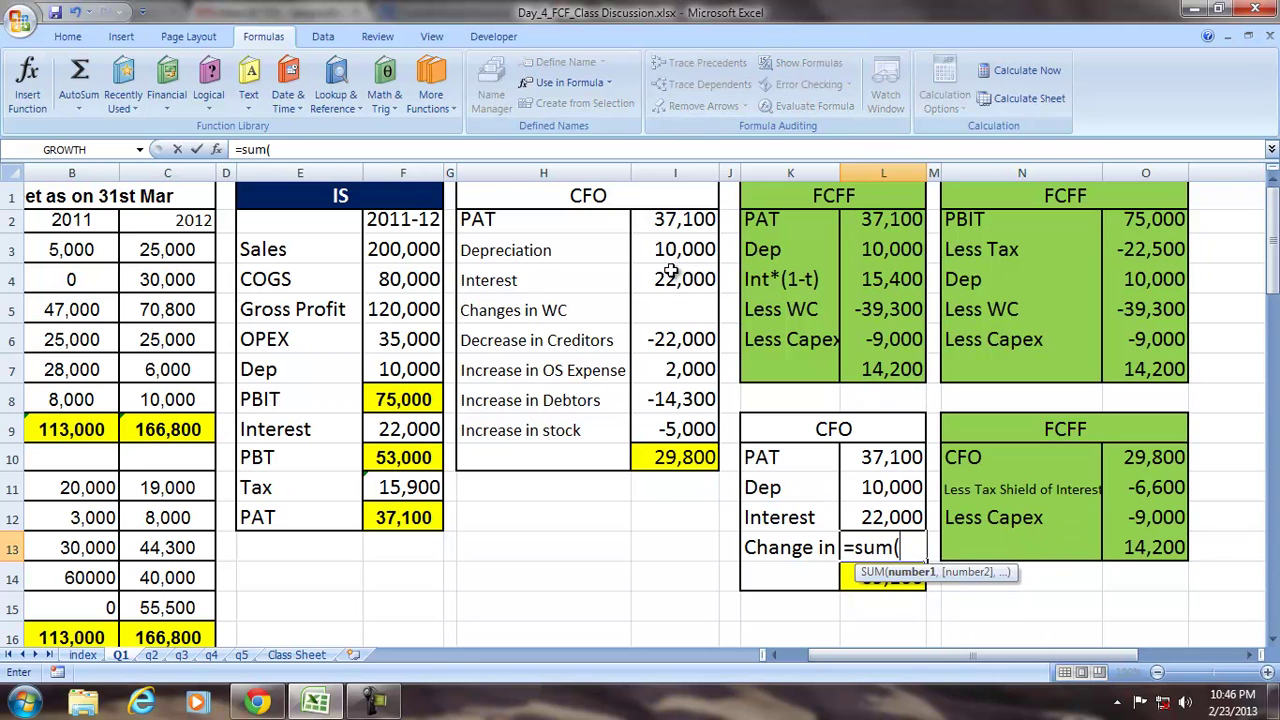
{"action": "left_click_drag", "start_coordinate": [673, 345], "coordinate": [676, 420]}
{"action": "type", "text": ")"}
{"action": "key", "text": "Return"}
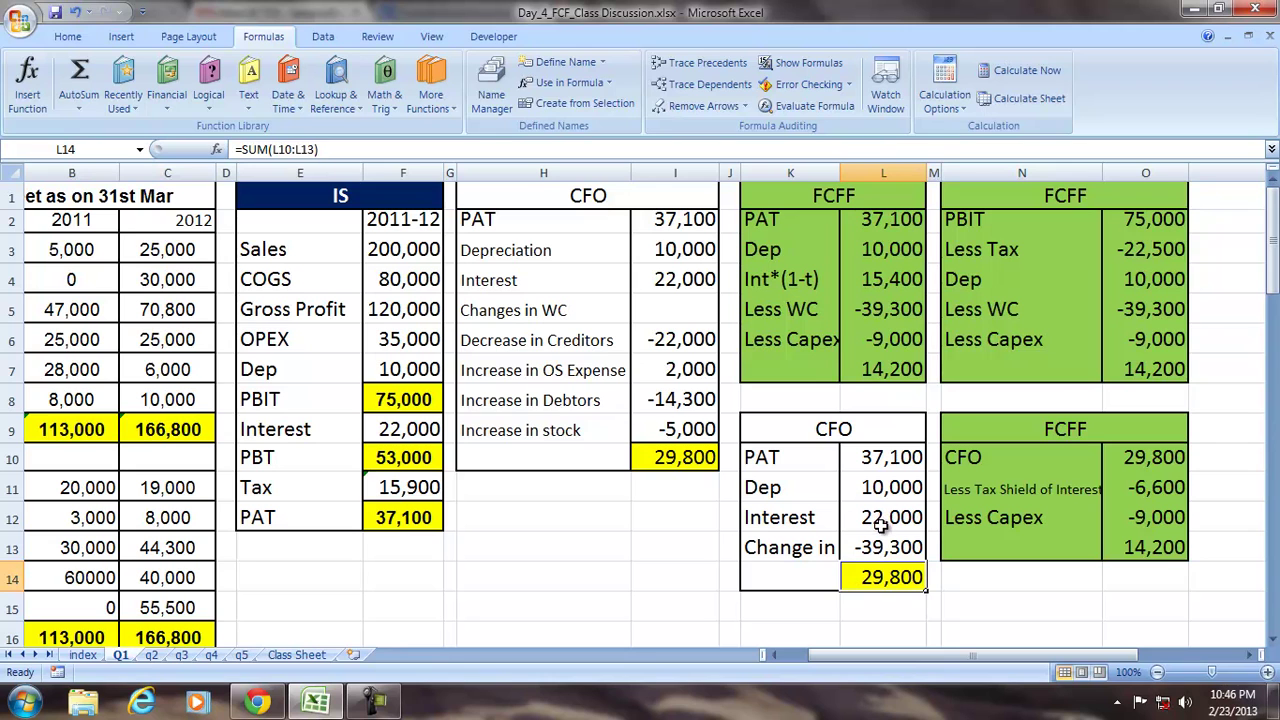
Reduce the font size of the Change in WC label in K13 to 12 so that it fits its cell.
{"action": "left_click", "coordinate": [900, 483]}
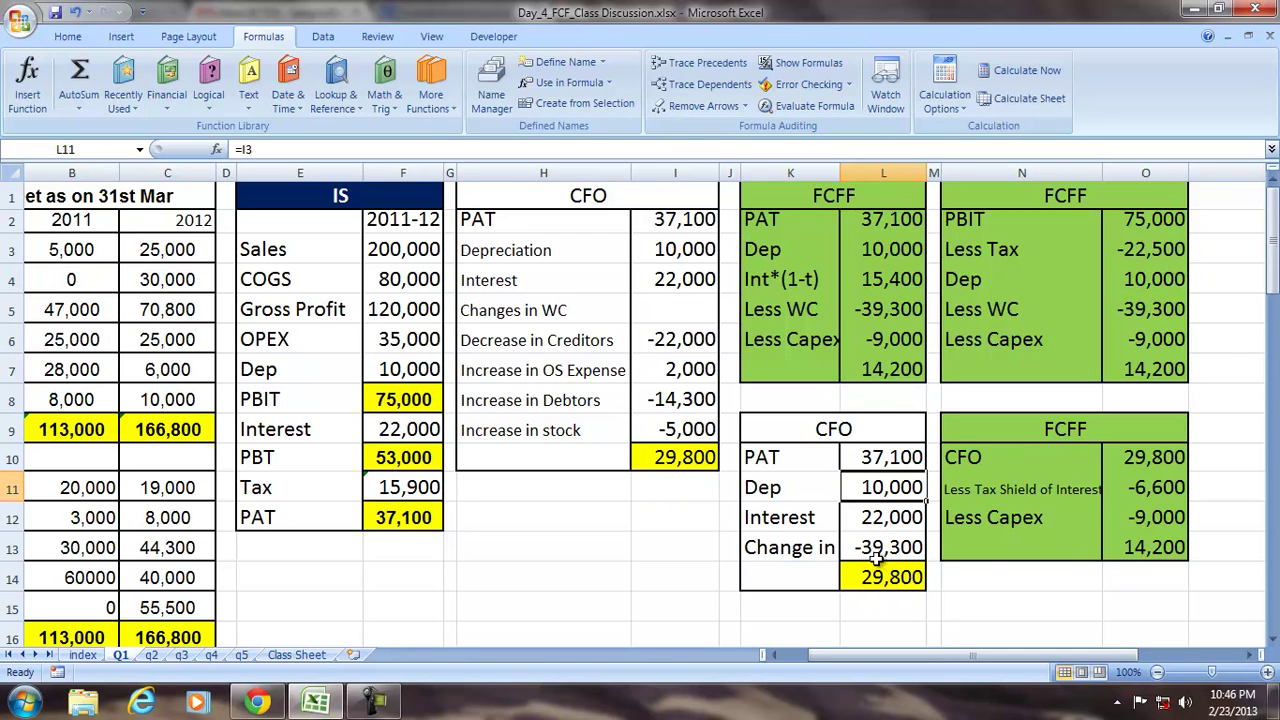
{"action": "left_click", "coordinate": [876, 520]}
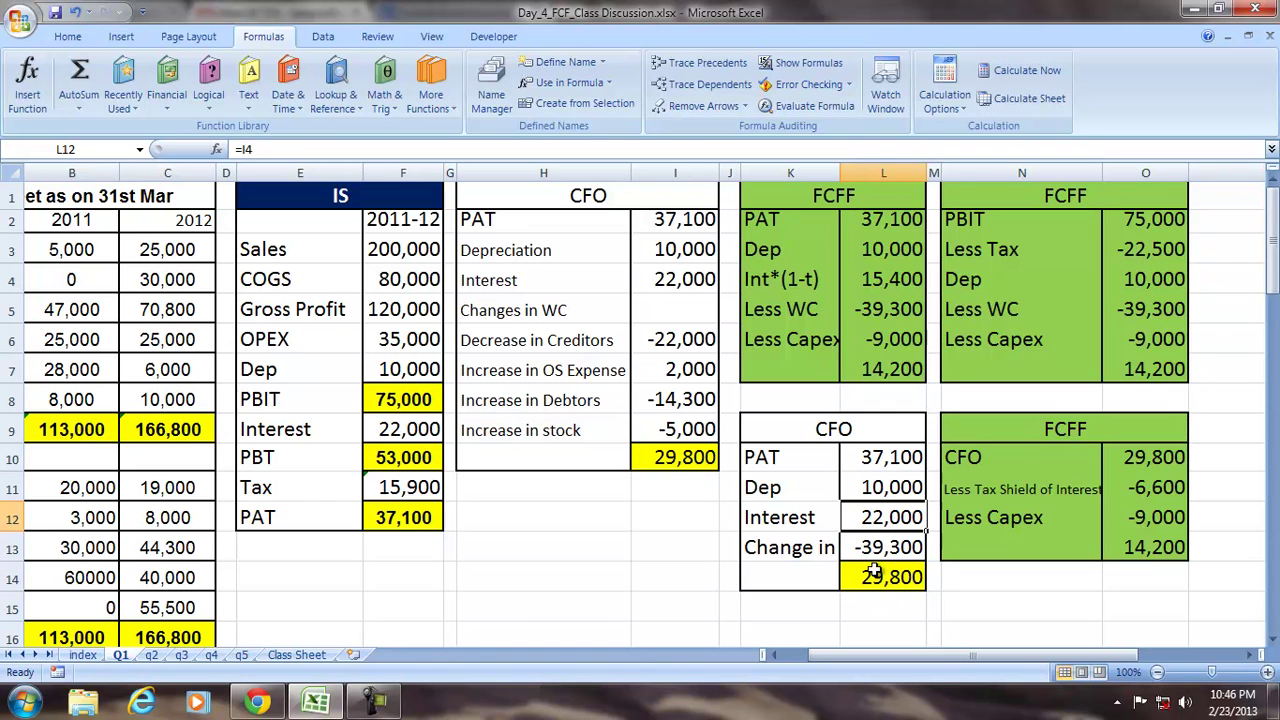
{"action": "left_click", "coordinate": [872, 550]}
{"action": "left_click", "coordinate": [800, 557]}
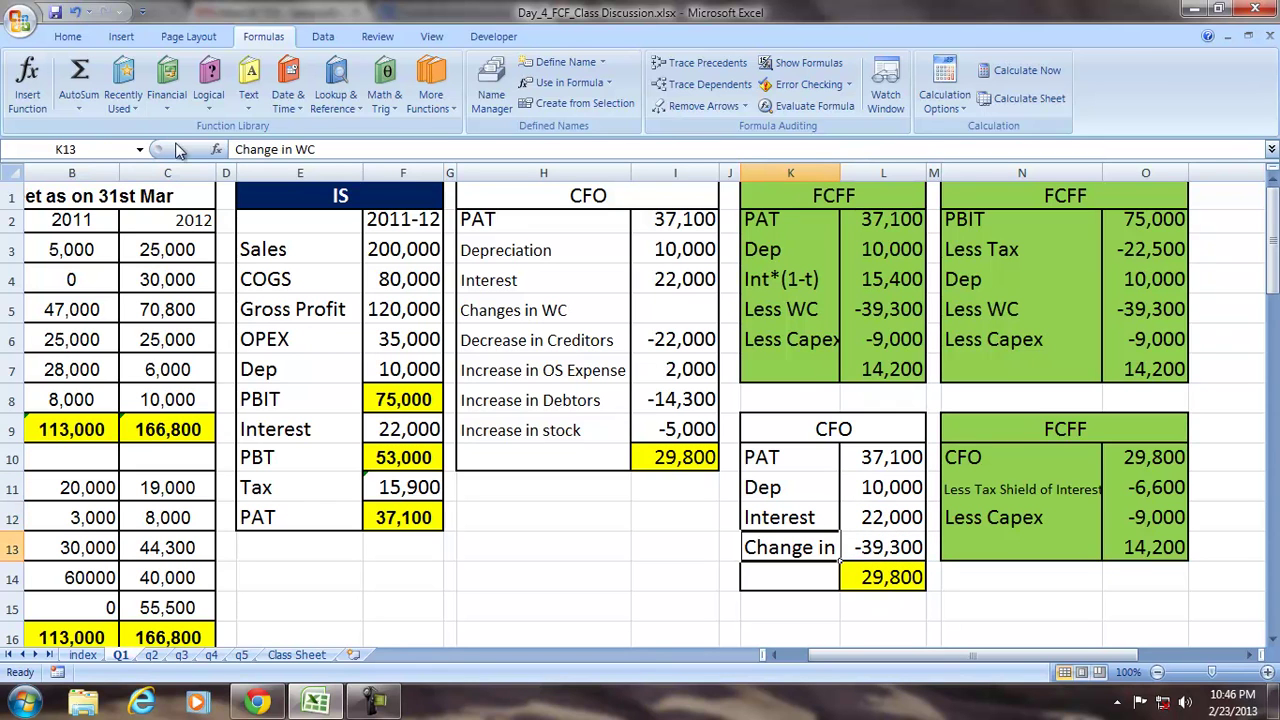
{"action": "left_click", "coordinate": [66, 37]}
{"action": "left_click", "coordinate": [312, 70]}
{"action": "left_click", "coordinate": [312, 70]}
{"action": "left_click", "coordinate": [312, 70]}
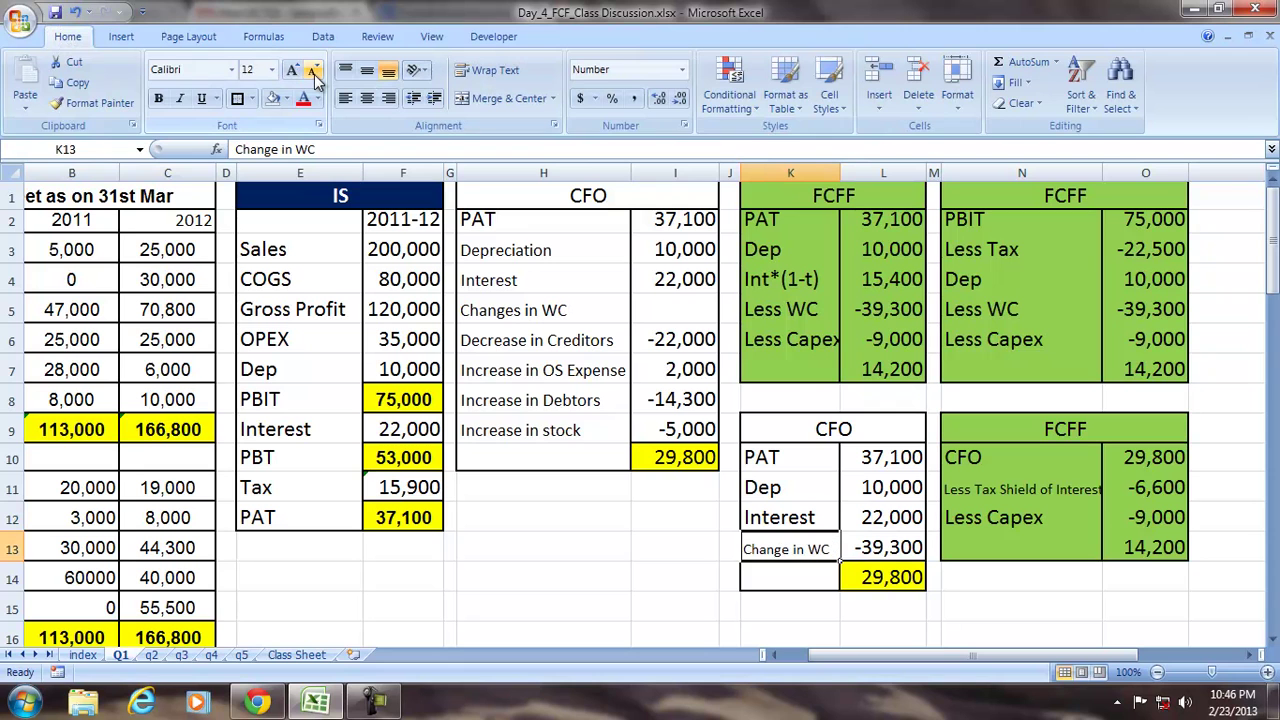
Compare the condensed CFO table with the detailed CFO table, including its working capital items and the balance sheet.
{"action": "left_click", "coordinate": [889, 545]}
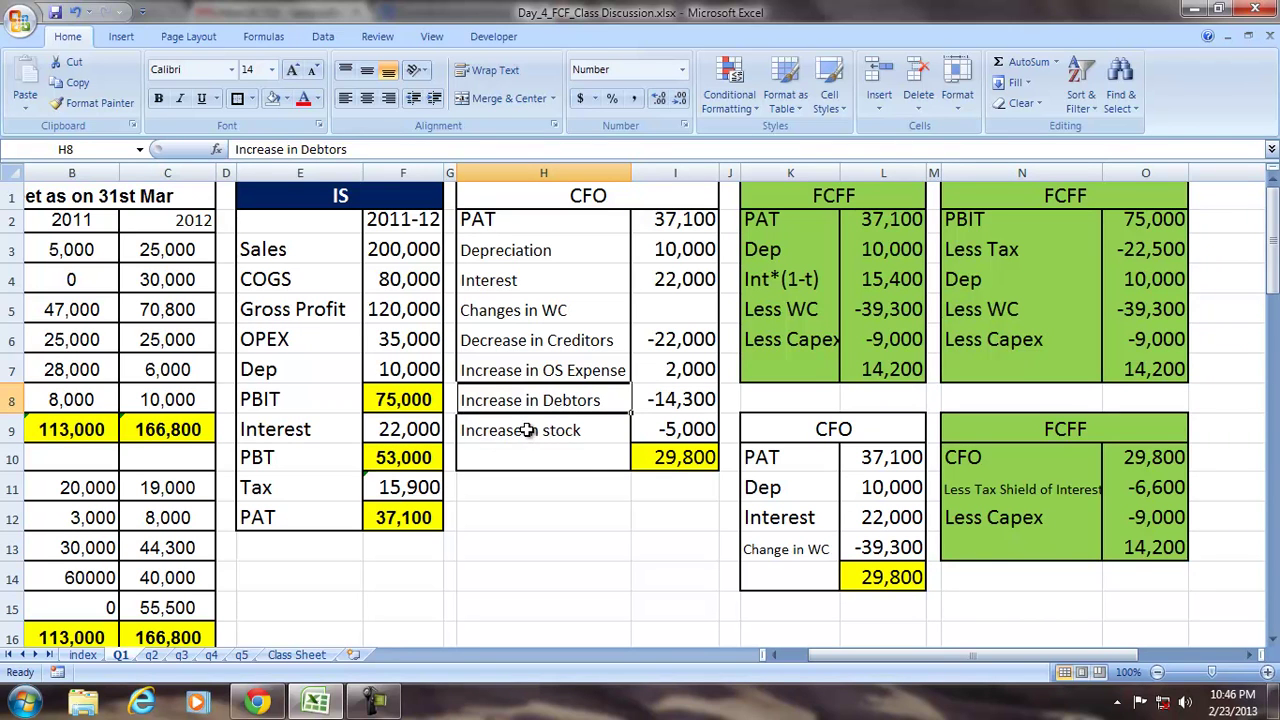
{"action": "left_click", "coordinate": [527, 430]}
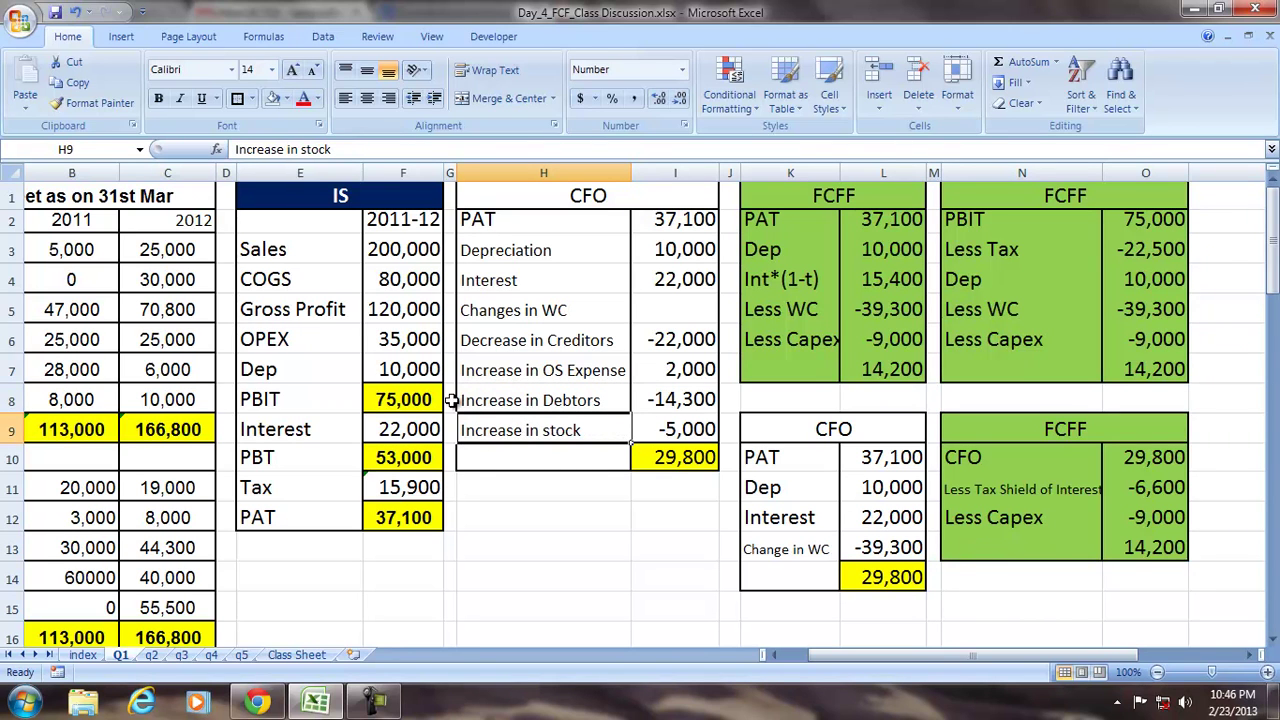
{"action": "left_click_drag", "start_coordinate": [853, 655], "coordinate": [813, 662]}
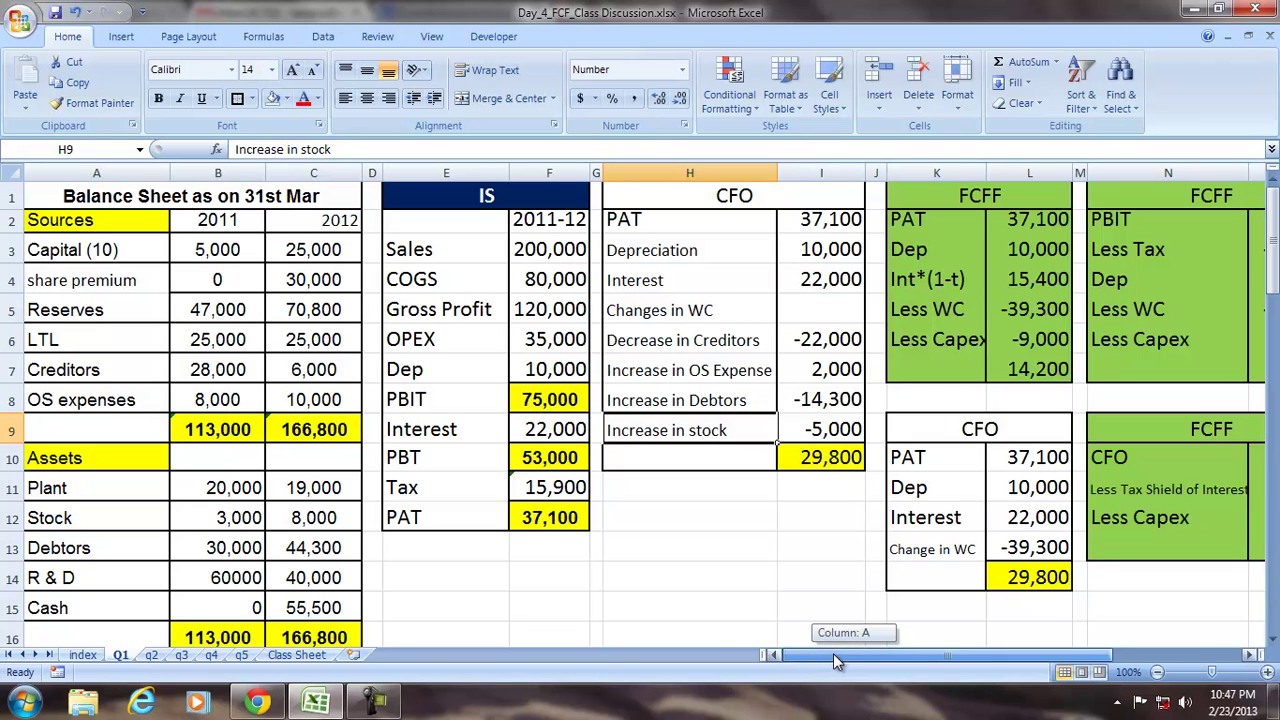
{"action": "left_click_drag", "start_coordinate": [694, 205], "coordinate": [751, 458]}
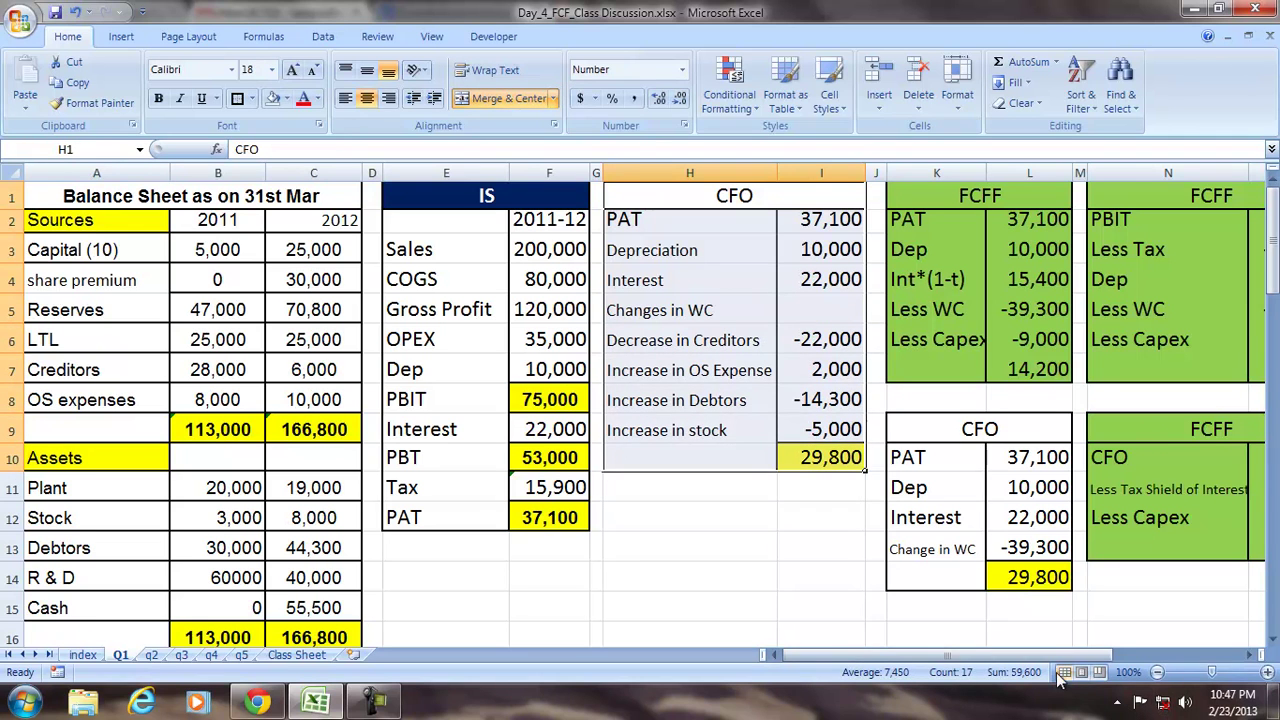
{"action": "left_click_drag", "start_coordinate": [1058, 654], "coordinate": [1082, 654]}
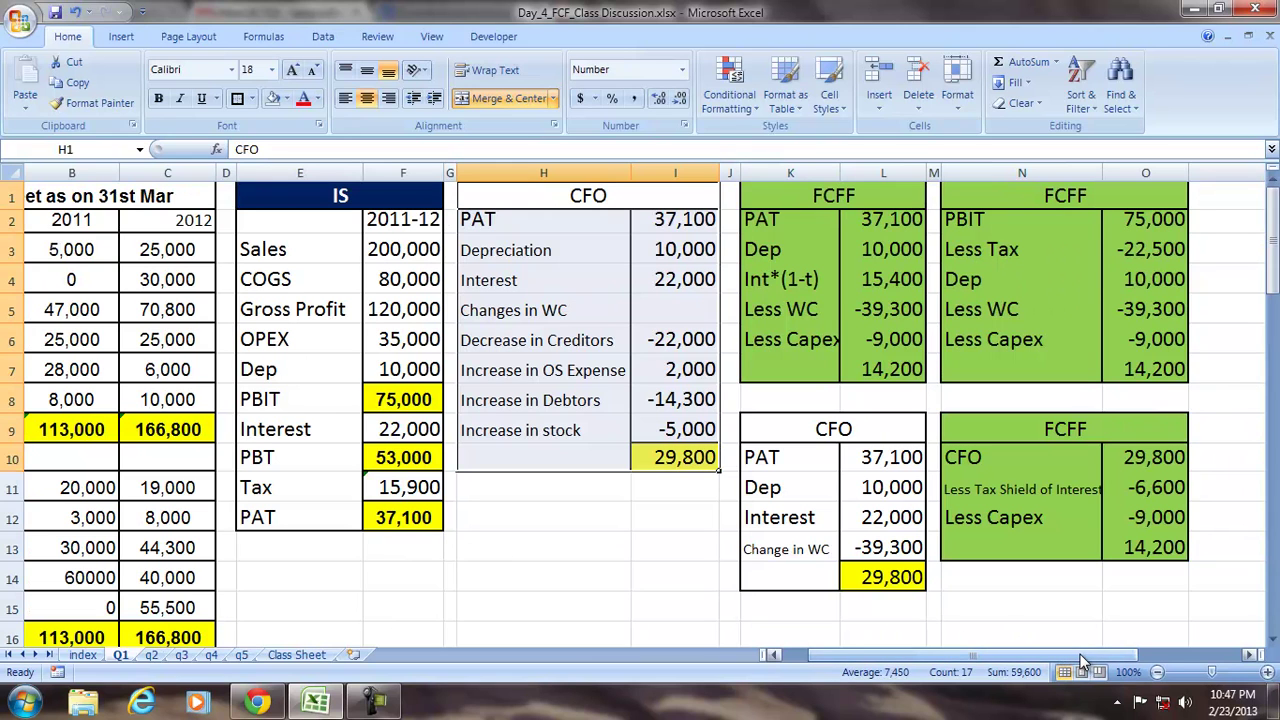